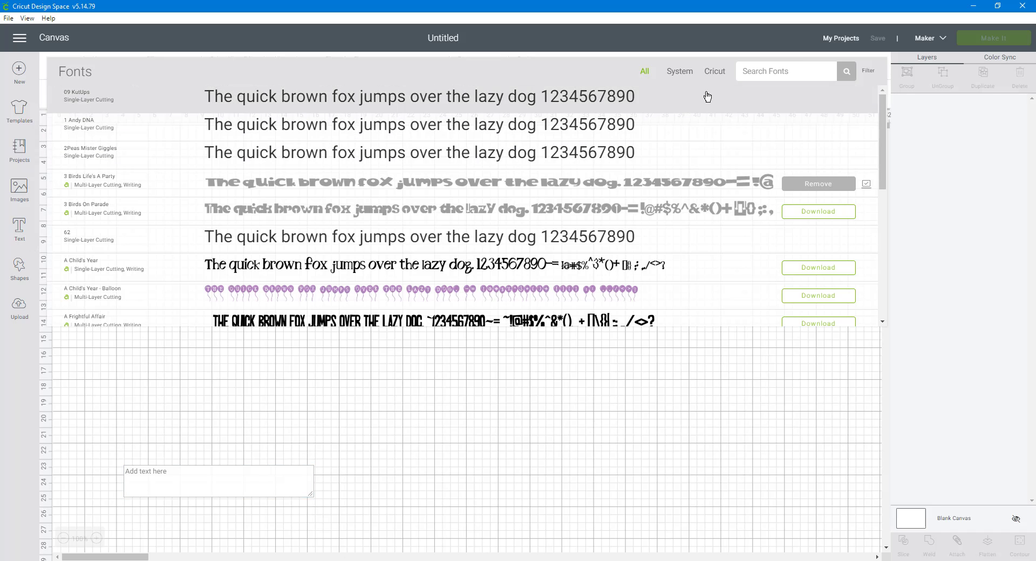
Step: Filter the font list to Multi-Layer fonts and search it for "mar"
{"action": "left_click", "coordinate": [871, 72]}
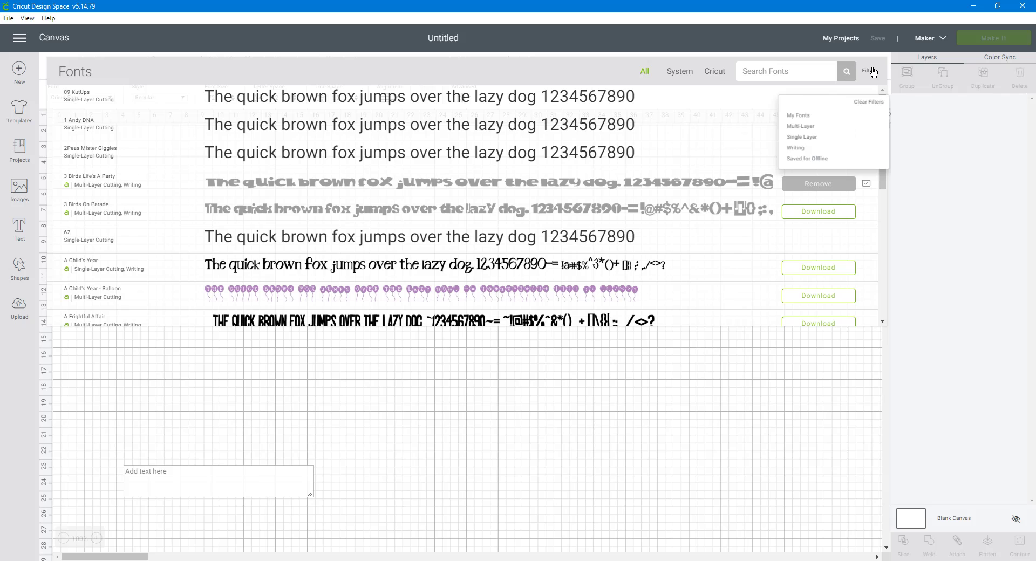
{"action": "left_click", "coordinate": [797, 128]}
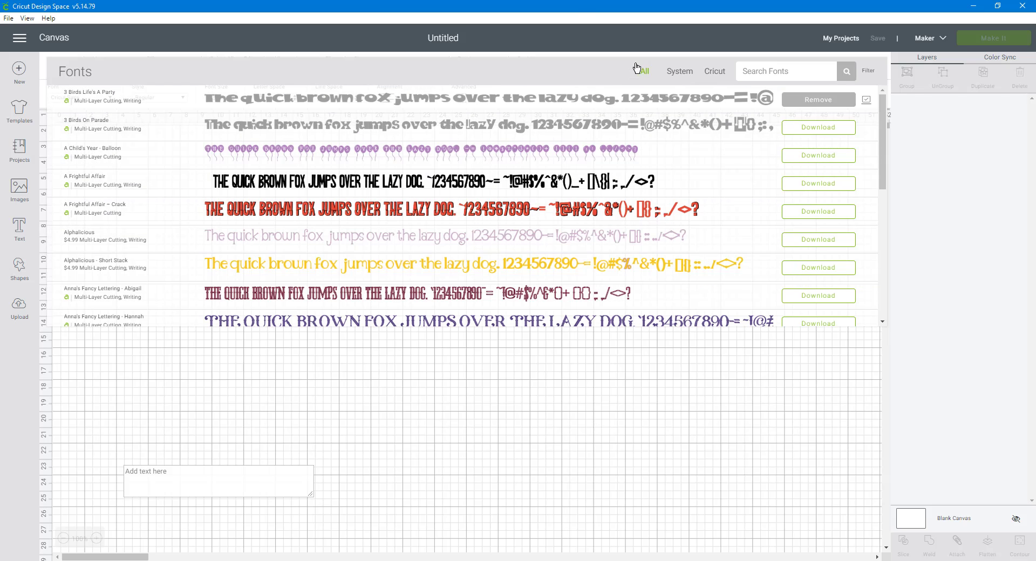
{"action": "left_click", "coordinate": [747, 71]}
{"action": "type", "text": "m"}
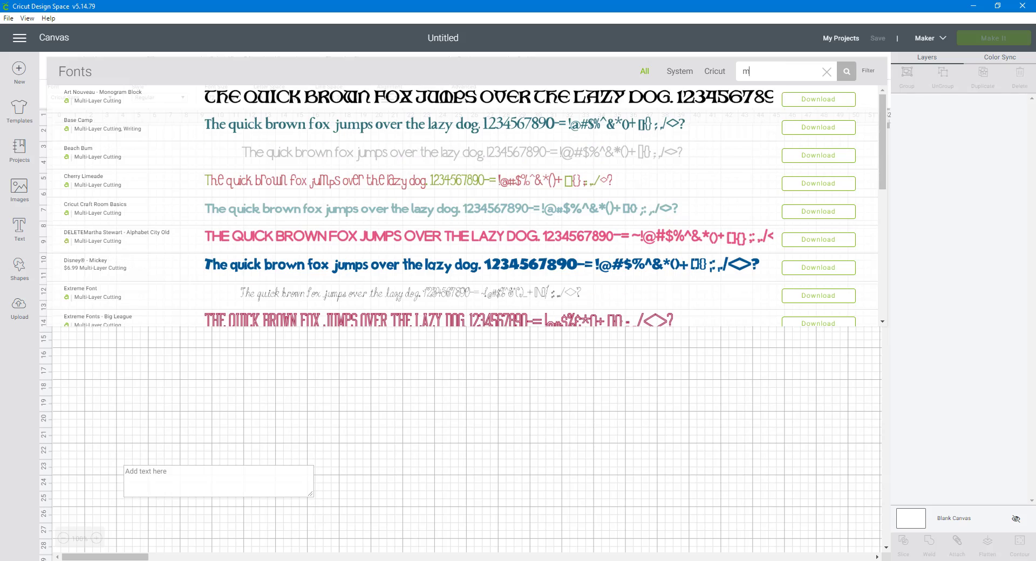
{"action": "type", "text": "AR"}
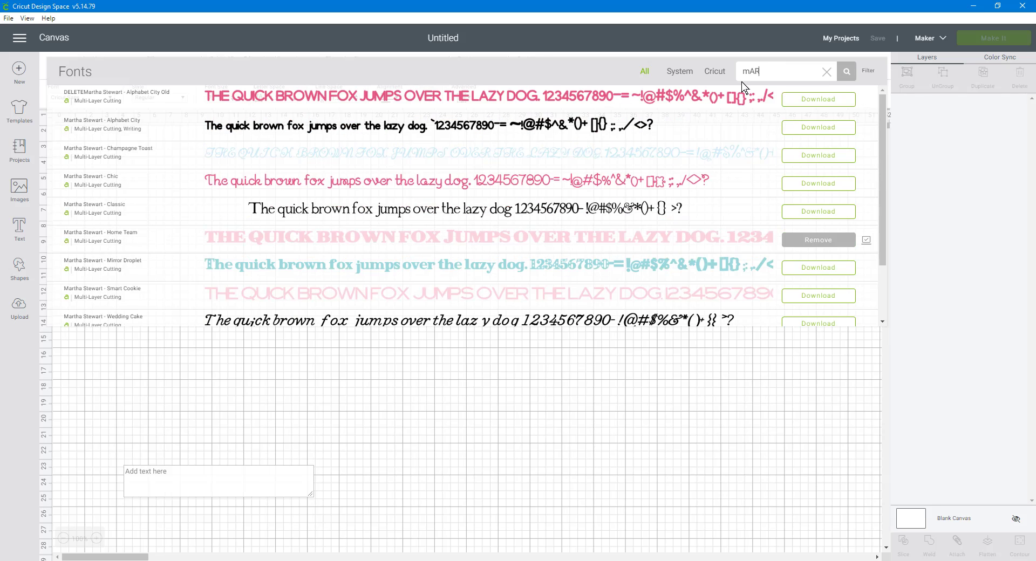
Step: Choose the Martha Stewart - Wedding Cake font for the new text
{"action": "scroll", "coordinate": [214, 231], "scroll_direction": "down", "scroll_amount": 2}
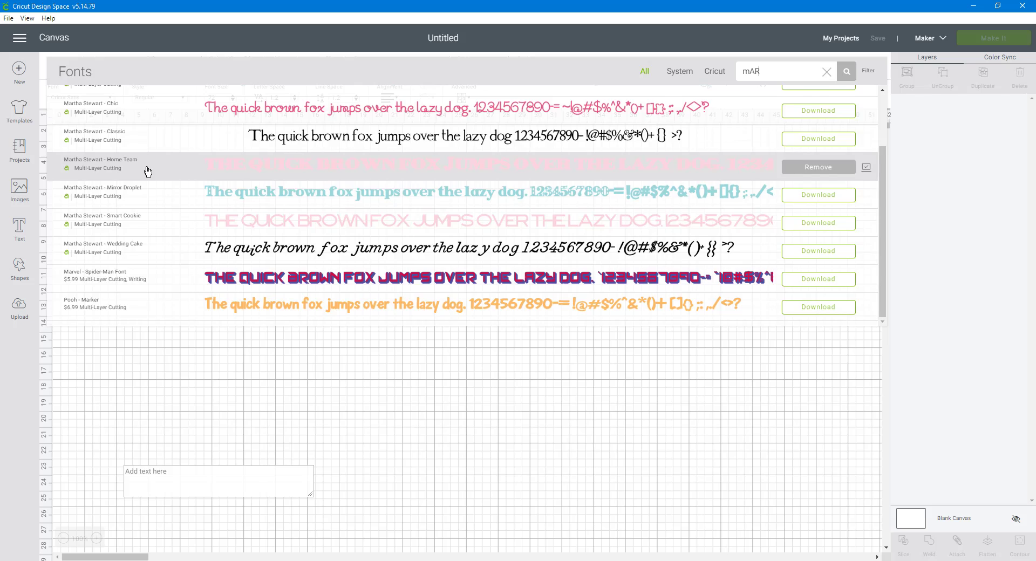
{"action": "scroll", "coordinate": [147, 172], "scroll_direction": "up", "scroll_amount": 2}
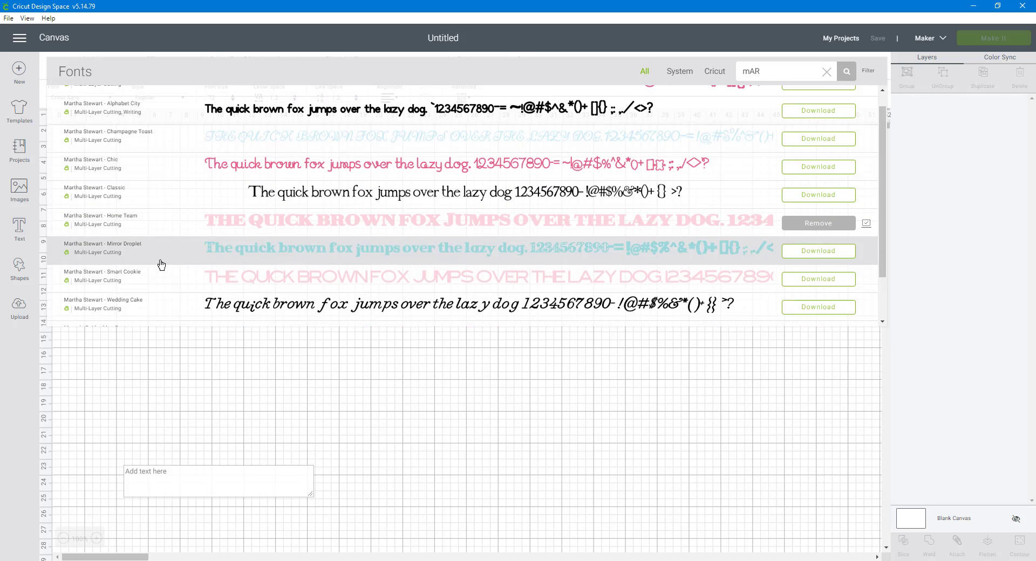
{"action": "left_click", "coordinate": [153, 305]}
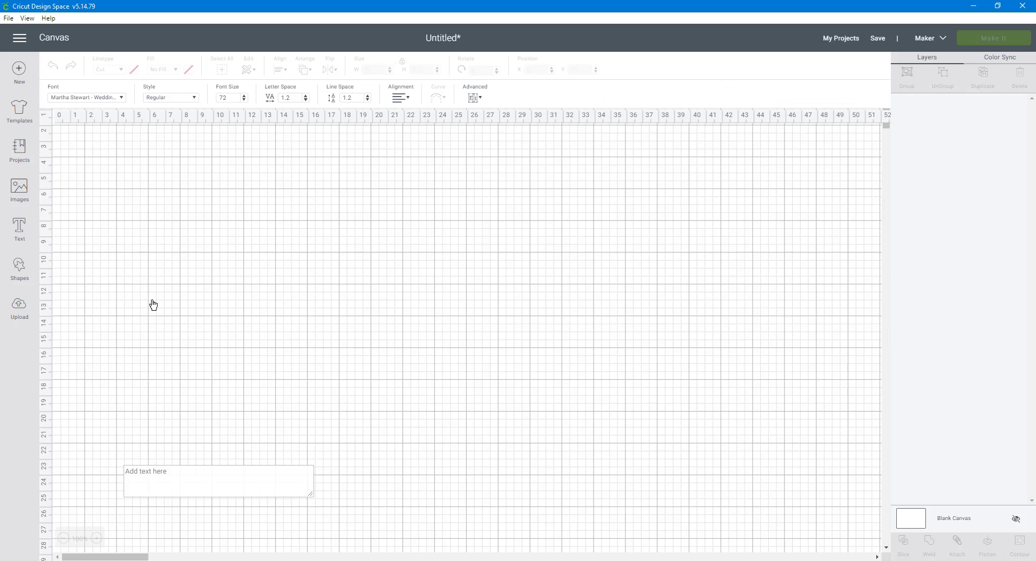
Step: Enter "hello" as the text and move it to the upper middle of the canvas, about X 25.3, Y 6.0 cm
{"action": "left_click", "coordinate": [216, 480]}
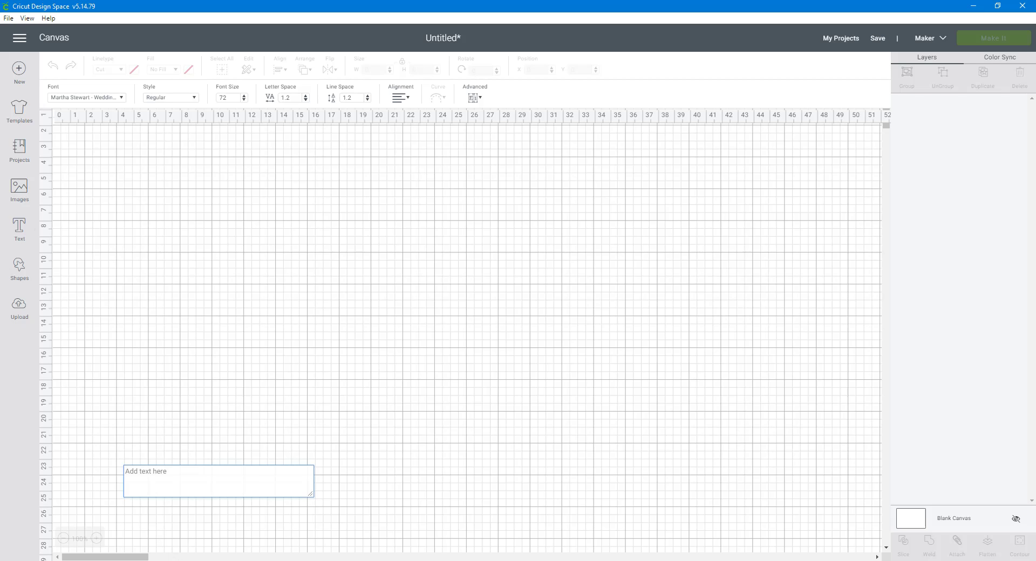
{"action": "type", "text": "hello"}
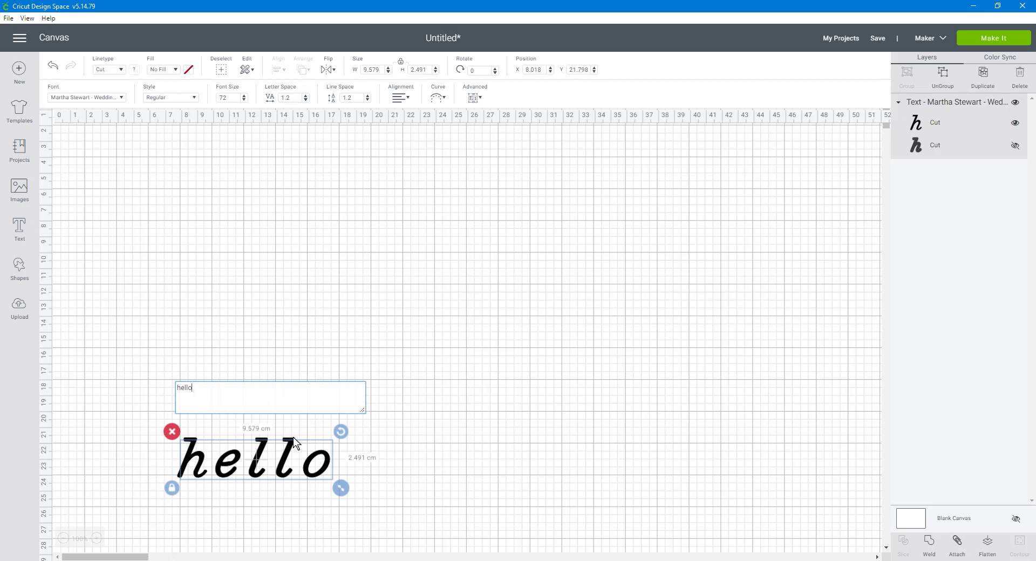
{"action": "left_click", "coordinate": [498, 471]}
{"action": "left_click_drag", "start_coordinate": [237, 466], "coordinate": [513, 216]}
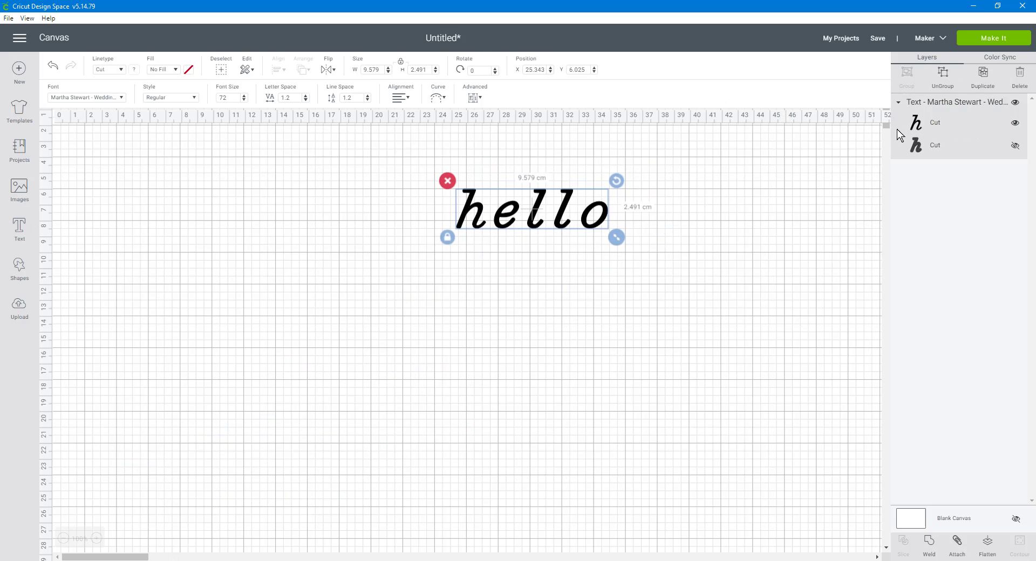
Step: Show the hidden outline layer of the "hello" text and colour it light yellow
{"action": "left_click", "coordinate": [1016, 147]}
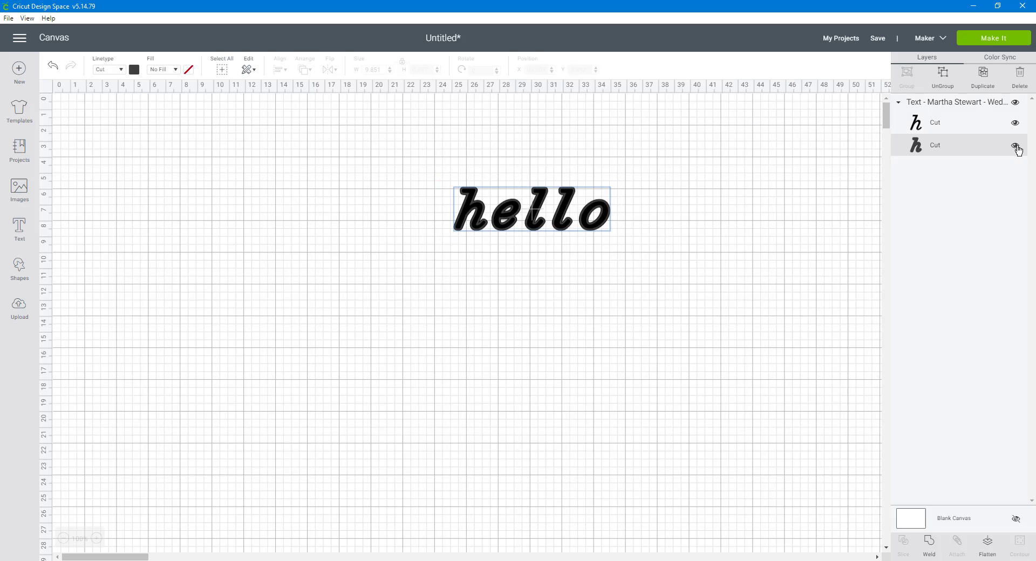
{"action": "left_click", "coordinate": [134, 70]}
{"action": "left_click", "coordinate": [219, 133]}
{"action": "left_click", "coordinate": [670, 322]}
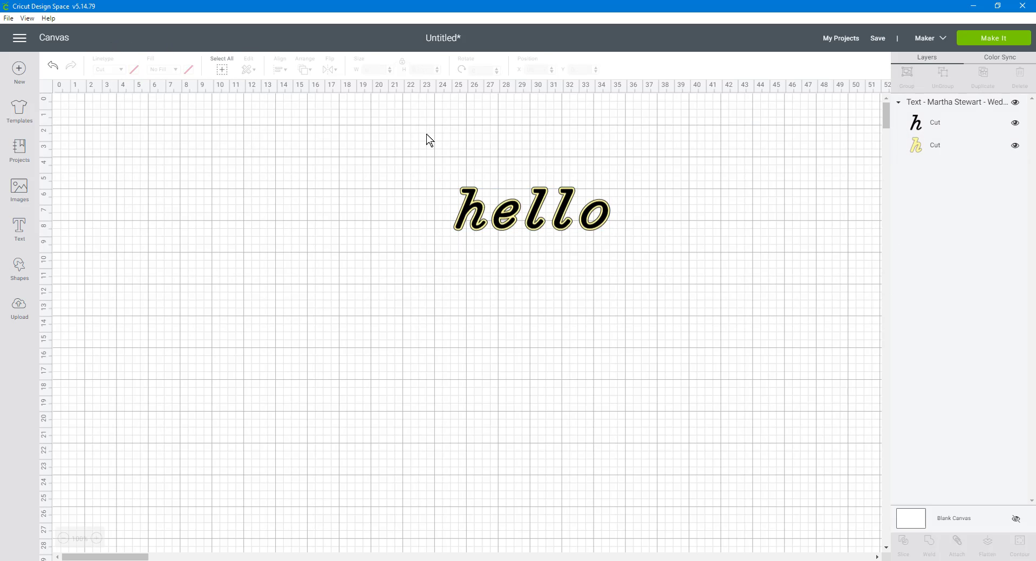
Step: Reduce the letter spacing of the whole "hello" text to -0.8 so the letter outlines overlap
{"action": "left_click_drag", "start_coordinate": [380, 130], "coordinate": [675, 268]}
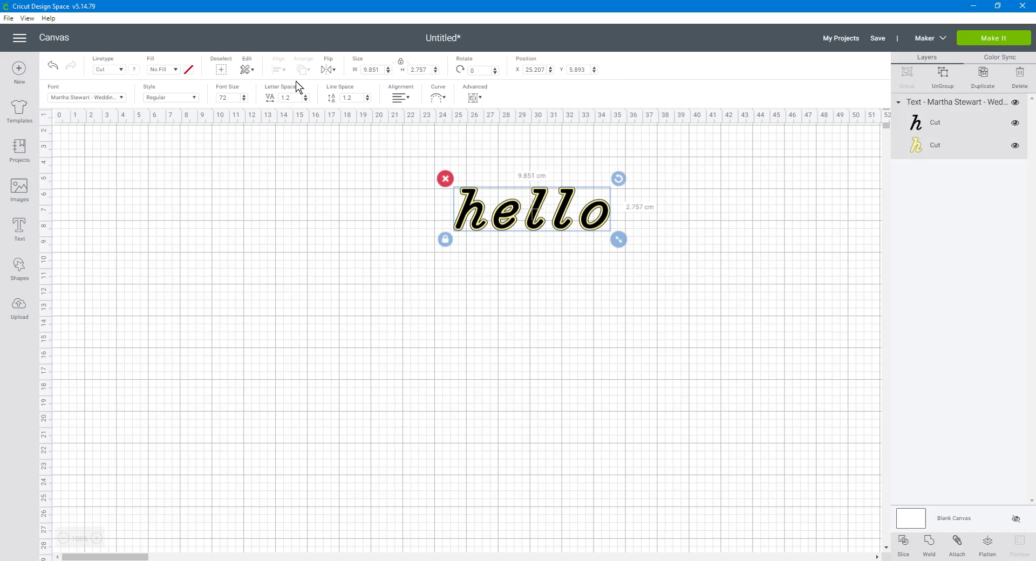
{"action": "left_click", "coordinate": [306, 100]}
{"action": "left_click", "coordinate": [306, 100]}
{"action": "left_click", "coordinate": [305, 101]}
{"action": "left_click", "coordinate": [306, 100]}
{"action": "left_click", "coordinate": [306, 101]}
{"action": "left_click", "coordinate": [305, 100]}
{"action": "left_click", "coordinate": [306, 100]}
{"action": "left_click", "coordinate": [305, 100]}
{"action": "left_click", "coordinate": [306, 100]}
{"action": "left_click", "coordinate": [306, 101]}
{"action": "left_click", "coordinate": [306, 101]}
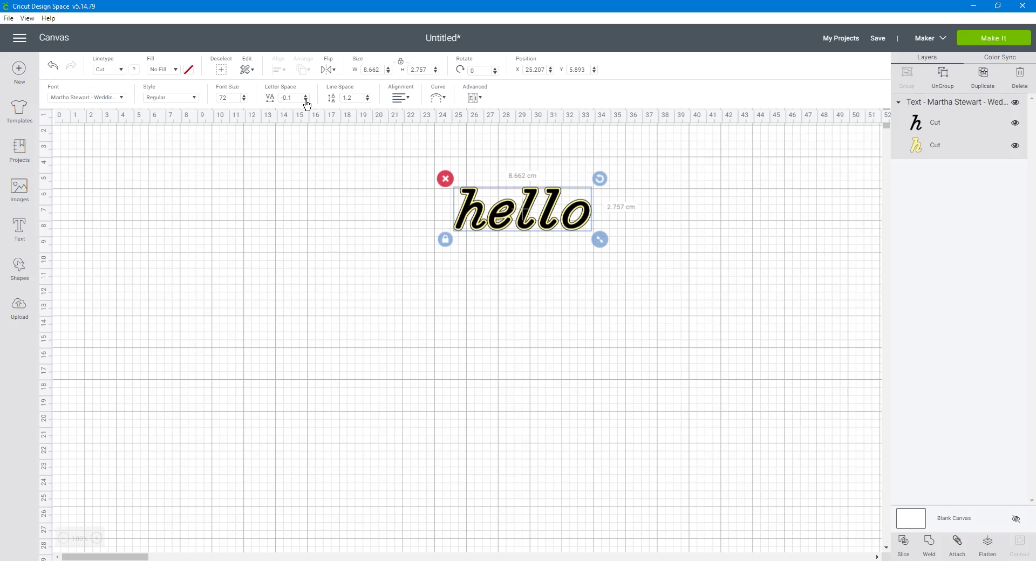
{"action": "left_click", "coordinate": [306, 100]}
{"action": "left_click", "coordinate": [306, 100]}
{"action": "left_click", "coordinate": [306, 100]}
{"action": "left_click", "coordinate": [306, 100]}
{"action": "left_click", "coordinate": [305, 101]}
{"action": "left_click", "coordinate": [306, 100]}
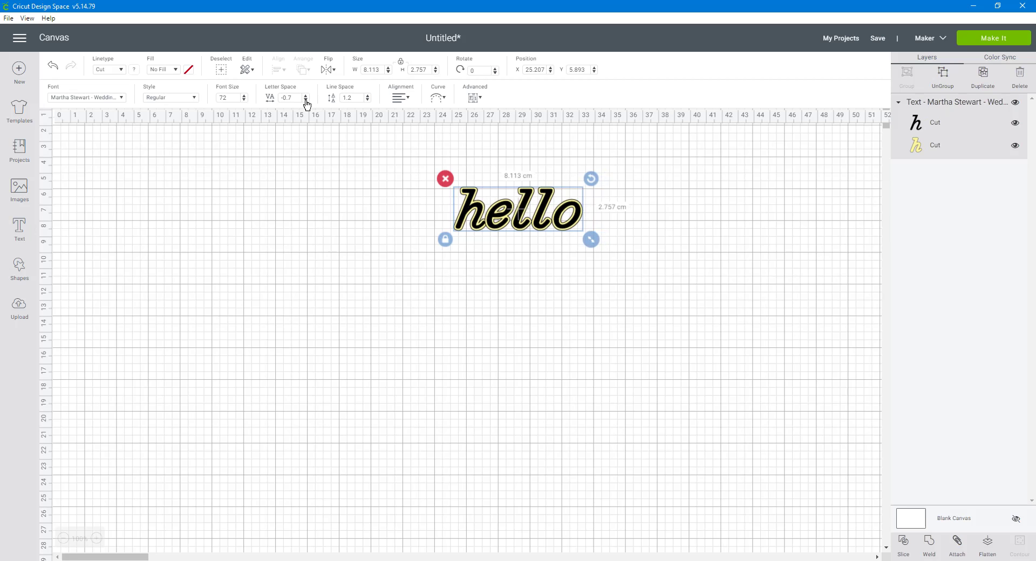
{"action": "left_click", "coordinate": [306, 100]}
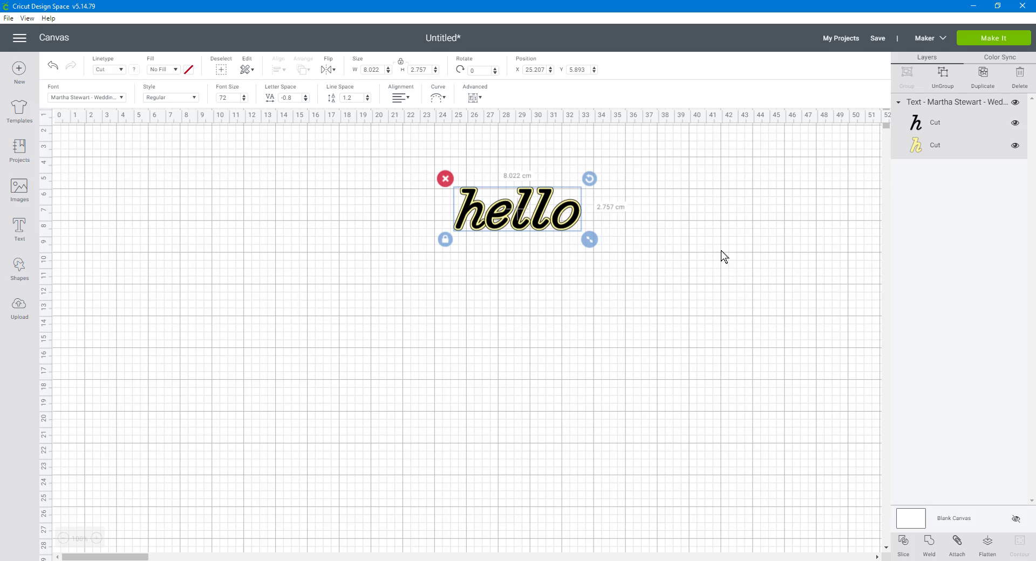
Step: Check the yellow outline with the black layer temporarily hidden, and tighten the text's letter spacing to -0.9
{"action": "left_click", "coordinate": [1015, 124]}
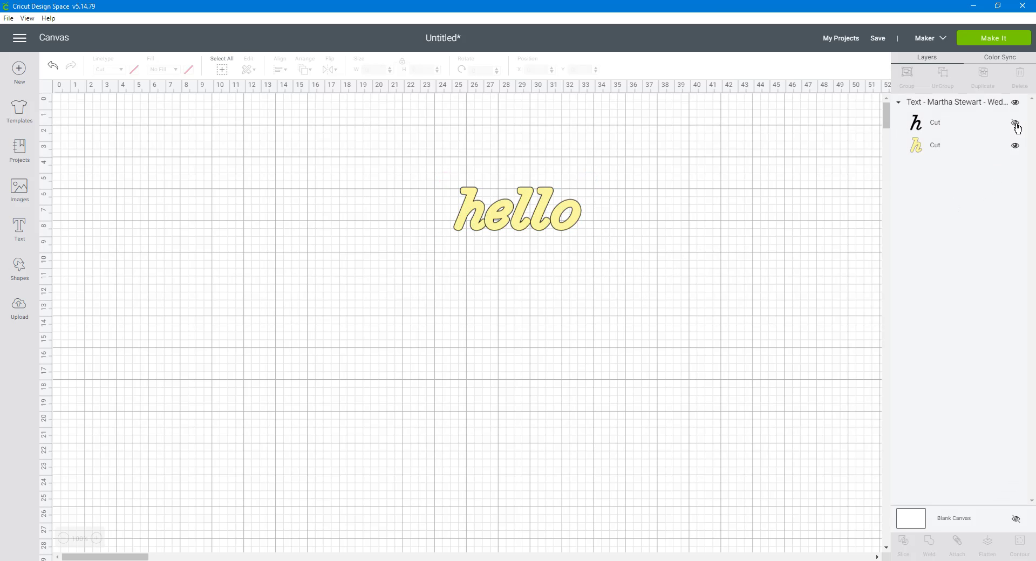
{"action": "left_click", "coordinate": [1014, 124]}
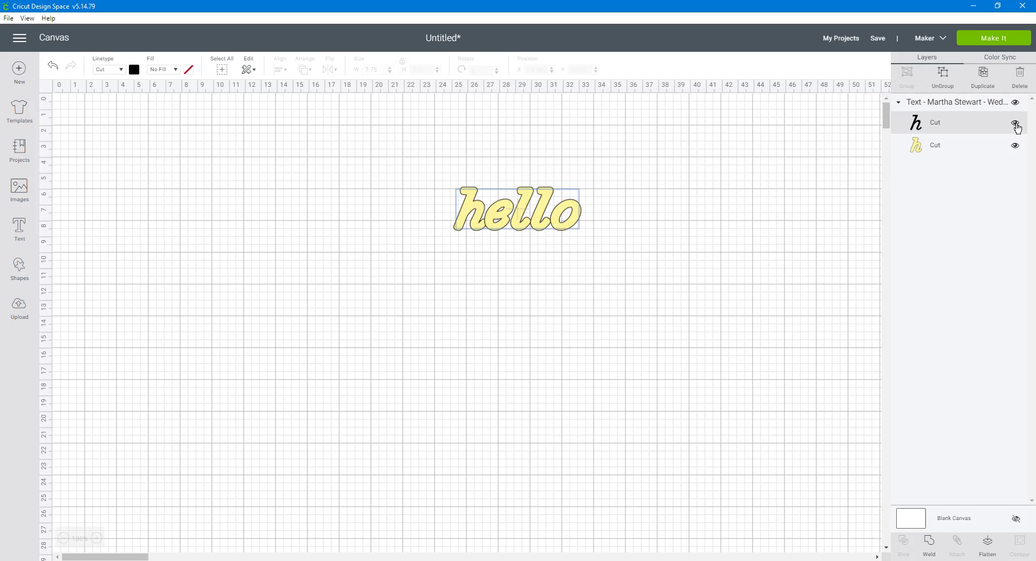
{"action": "left_click_drag", "start_coordinate": [429, 158], "coordinate": [618, 254]}
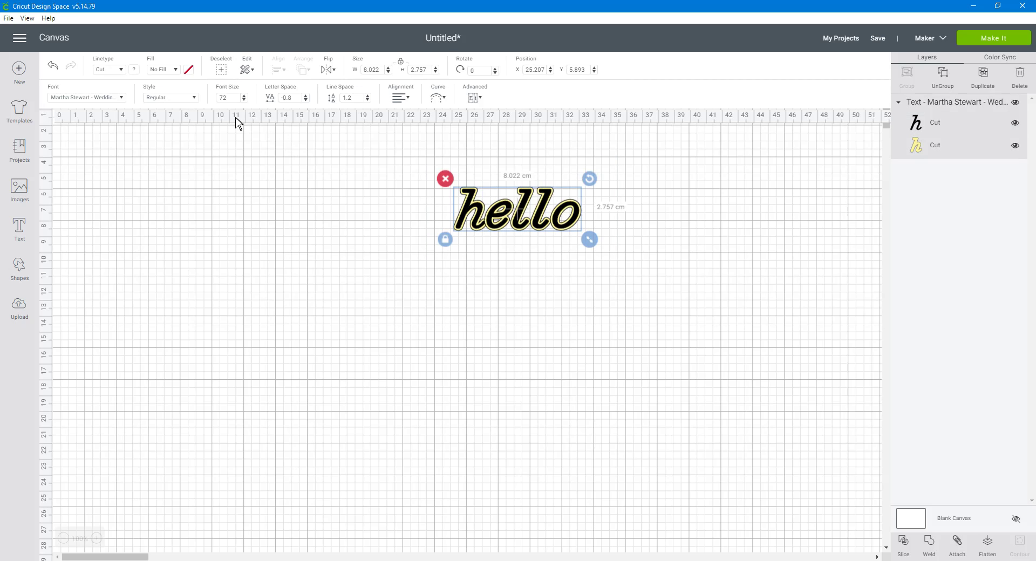
{"action": "left_click", "coordinate": [306, 100]}
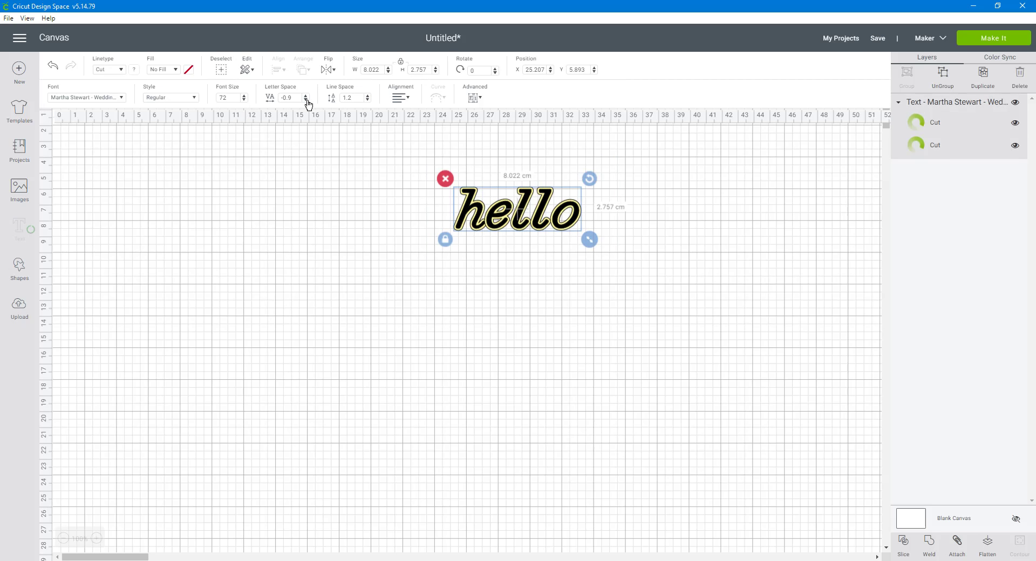
{"action": "left_click", "coordinate": [1016, 126]}
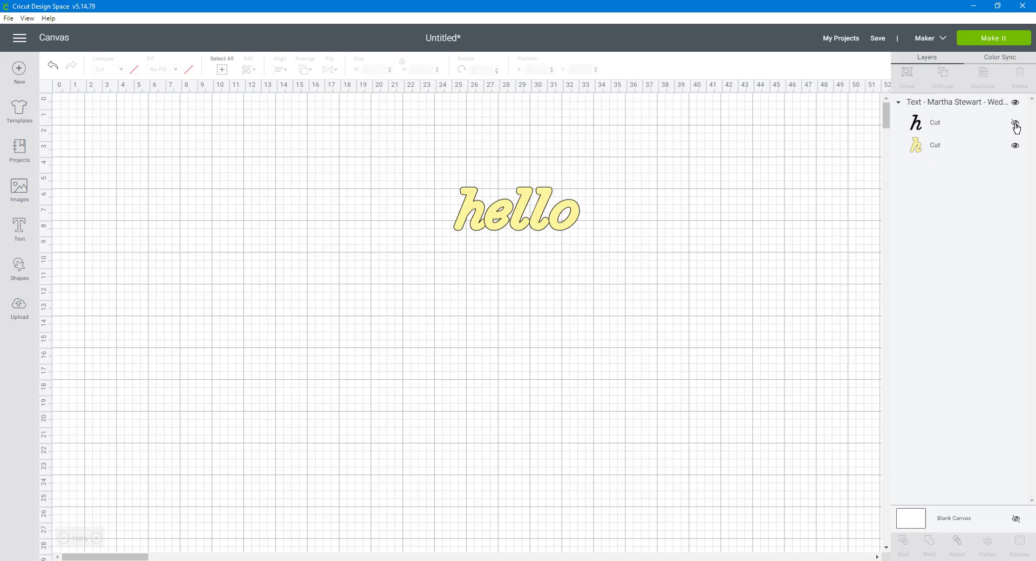
{"action": "left_click", "coordinate": [1015, 126]}
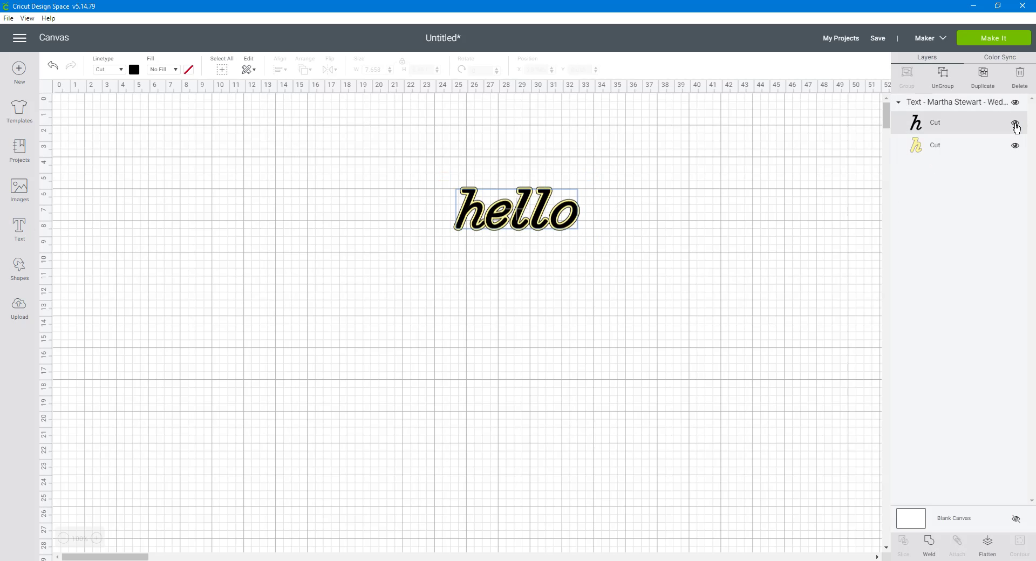
Step: Ungroup the layered "hello" text and move the black lettering away from the yellow outline
{"action": "left_click_drag", "start_coordinate": [415, 154], "coordinate": [629, 267]}
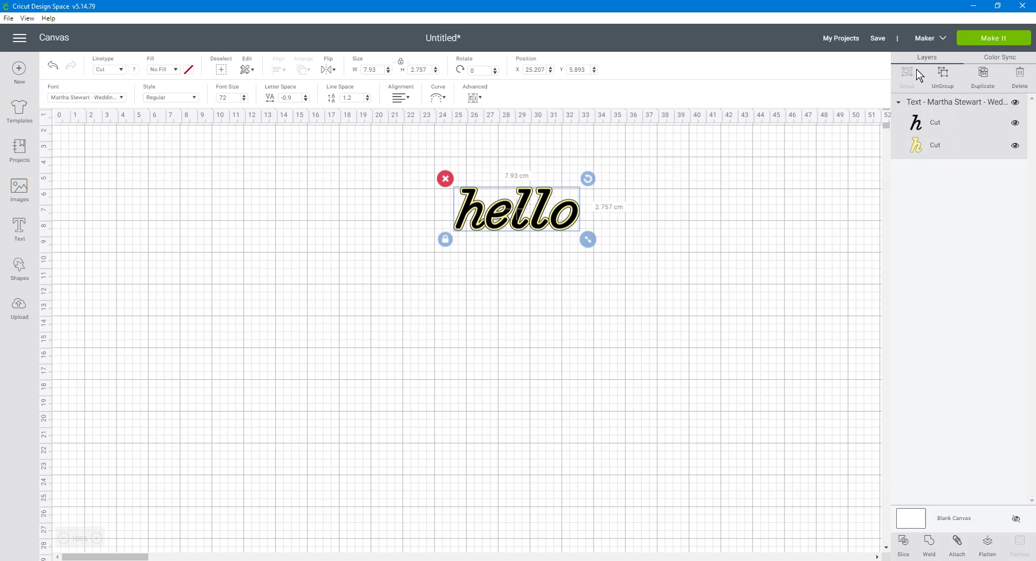
{"action": "left_click", "coordinate": [943, 77]}
{"action": "left_click_drag", "start_coordinate": [521, 229], "coordinate": [222, 264]}
Step: Weld the yellow "hello" outline into one shape and shift it slightly across the canvas
{"action": "left_click_drag", "start_coordinate": [446, 166], "coordinate": [642, 296]}
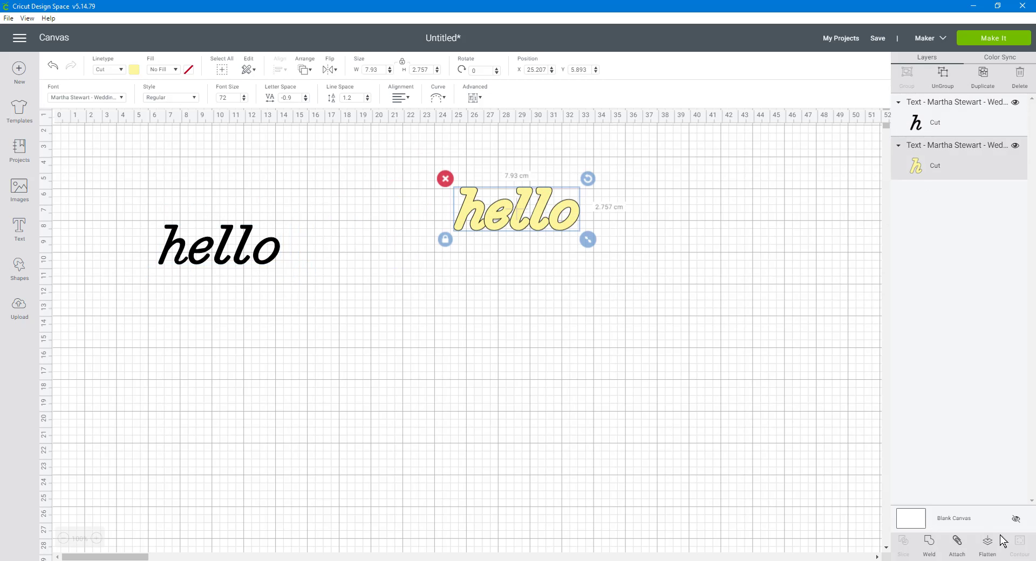
{"action": "left_click", "coordinate": [929, 542]}
{"action": "left_click_drag", "start_coordinate": [520, 225], "coordinate": [480, 235]}
Step: Move the black "hello" back over the welded yellow outline, send it to the front and centre it within the outline
{"action": "left_click_drag", "start_coordinate": [241, 261], "coordinate": [495, 236]}
{"action": "left_click", "coordinate": [312, 71]}
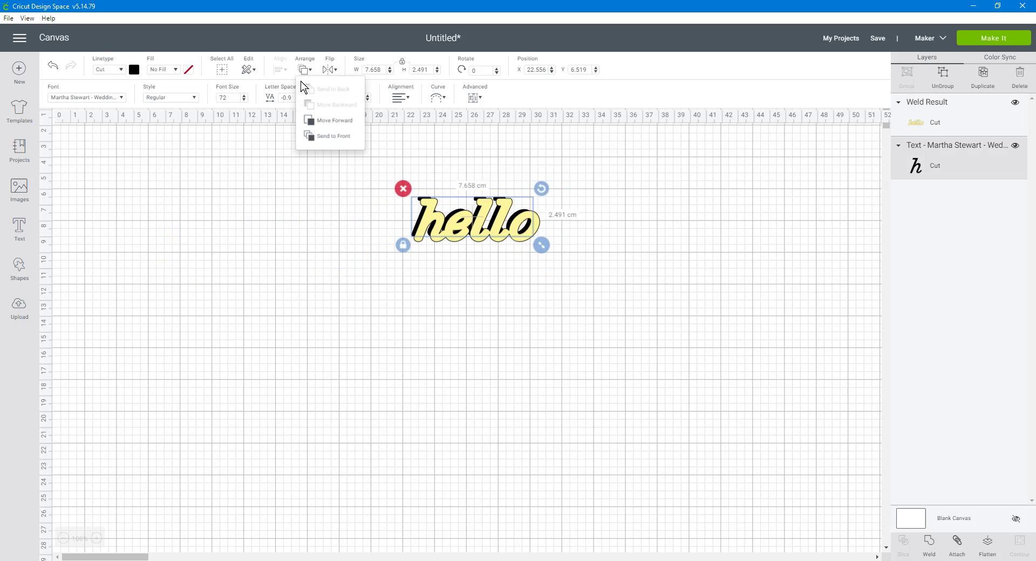
{"action": "left_click", "coordinate": [319, 144]}
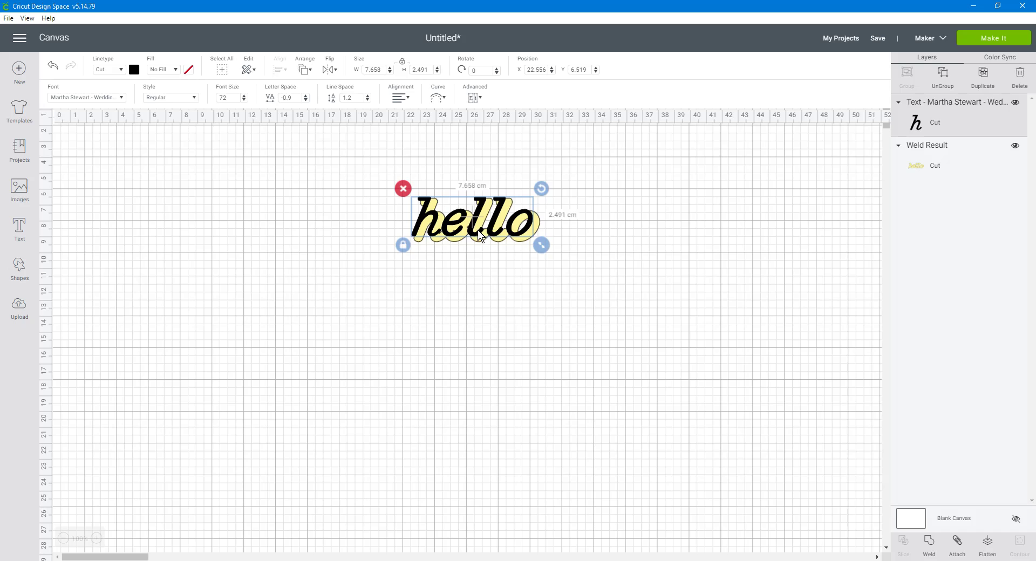
{"action": "left_click_drag", "start_coordinate": [480, 236], "coordinate": [484, 241]}
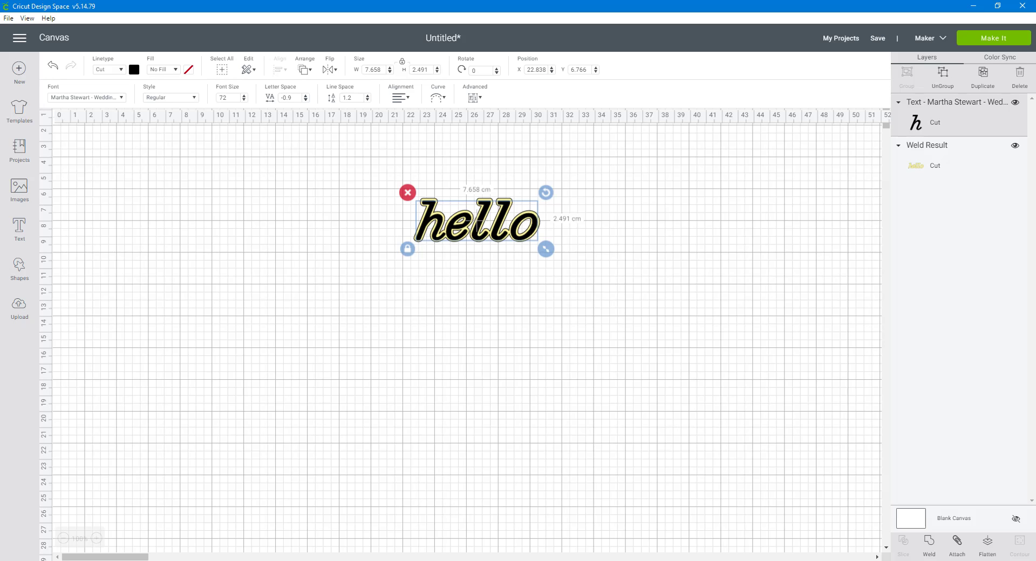
Step: Switch to Brother CanvasWorkspace, dismiss its Canvas Project/Pattern Collection window and maximize the program
{"action": "left_click", "coordinate": [3, 558]}
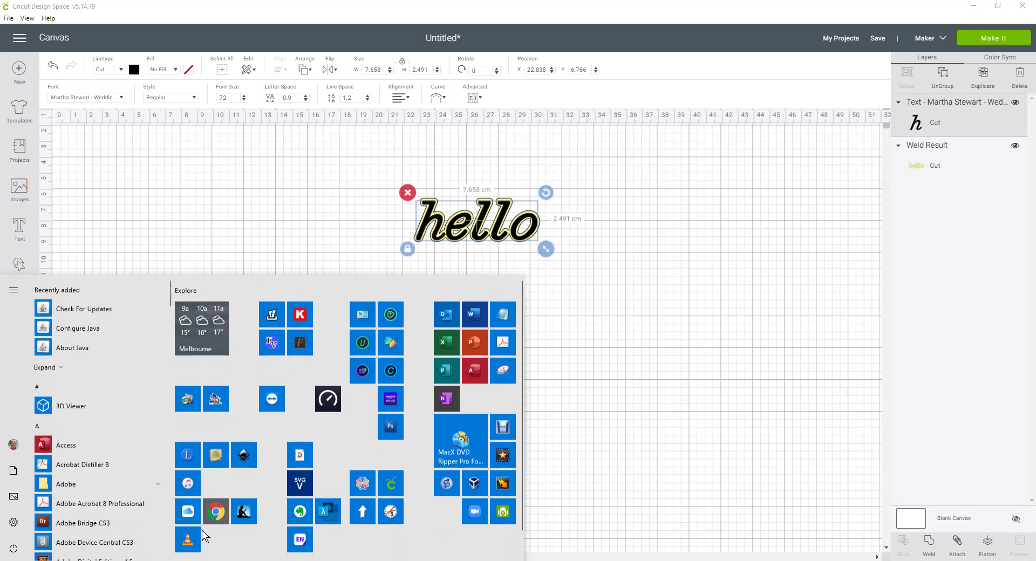
{"action": "left_click", "coordinate": [362, 482]}
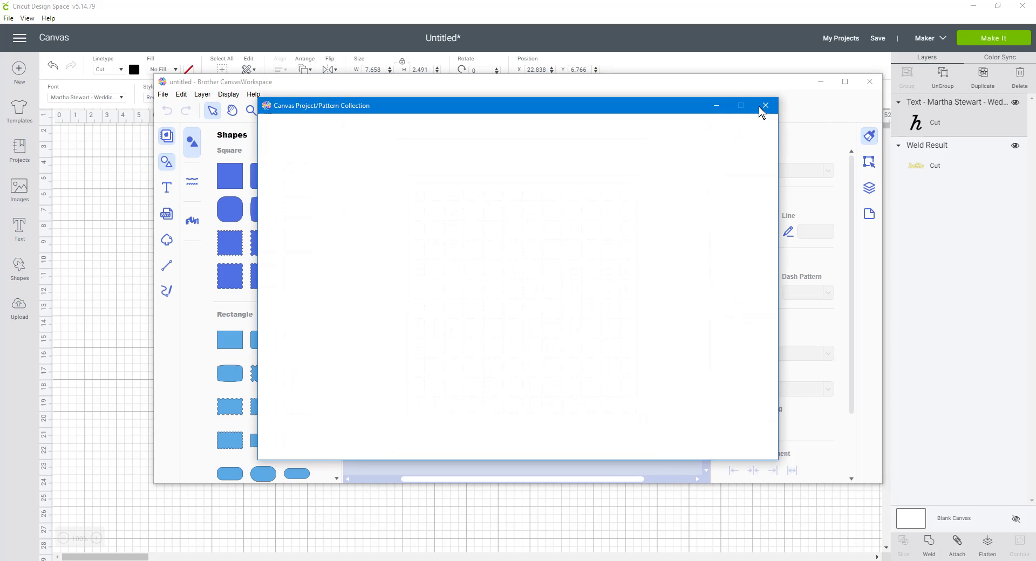
{"action": "left_click", "coordinate": [765, 106]}
{"action": "left_click", "coordinate": [845, 82]}
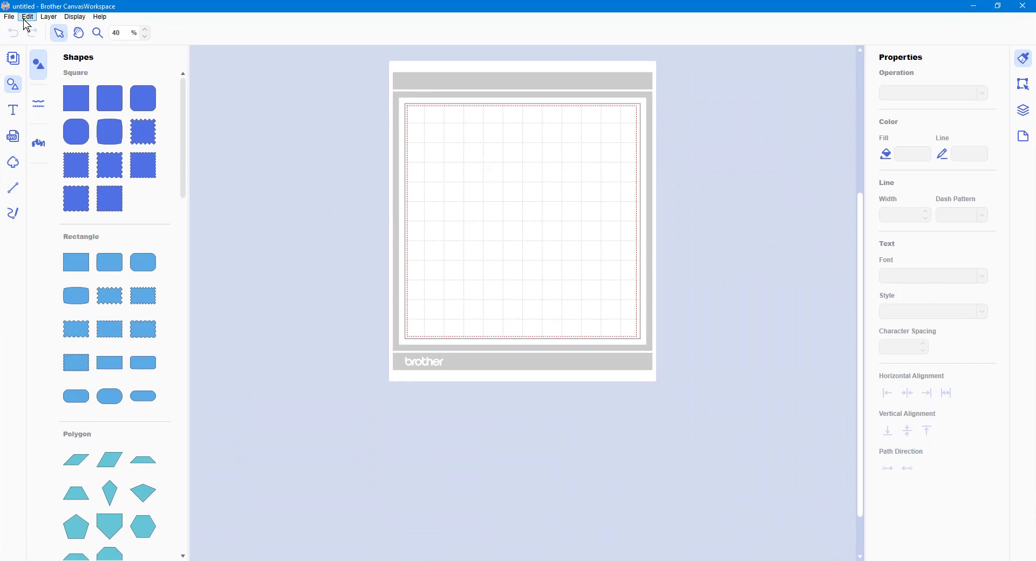
Step: Hide the grid on the cutting mat and enlarge the mat display to 70%
{"action": "left_click", "coordinate": [67, 20]}
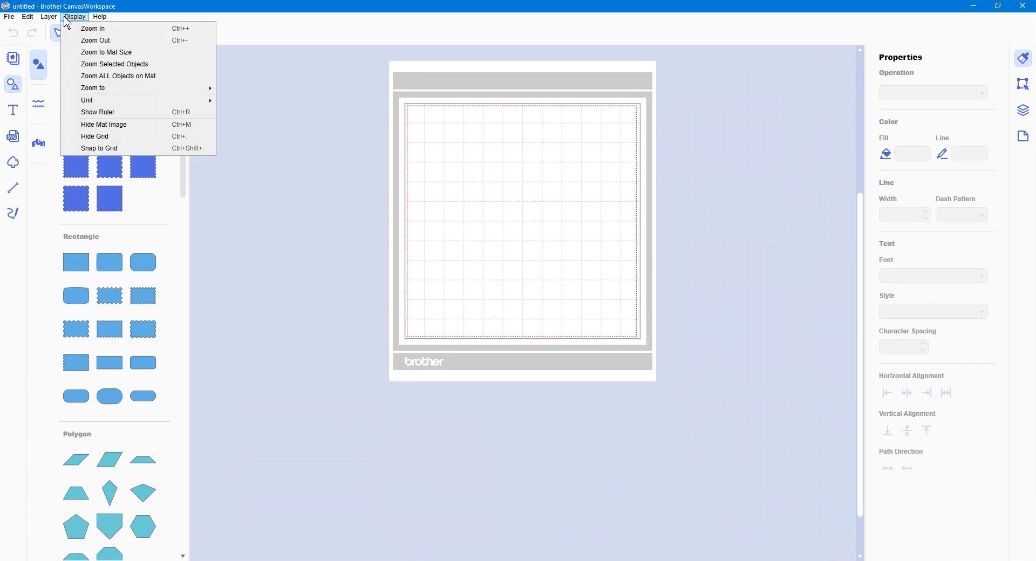
{"action": "left_click", "coordinate": [125, 136]}
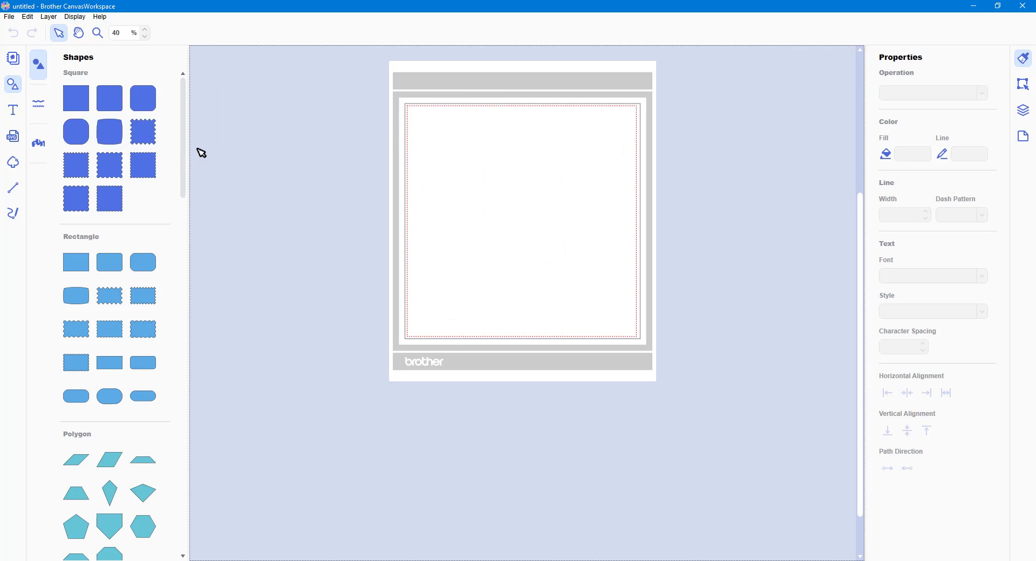
{"action": "left_click", "coordinate": [145, 30]}
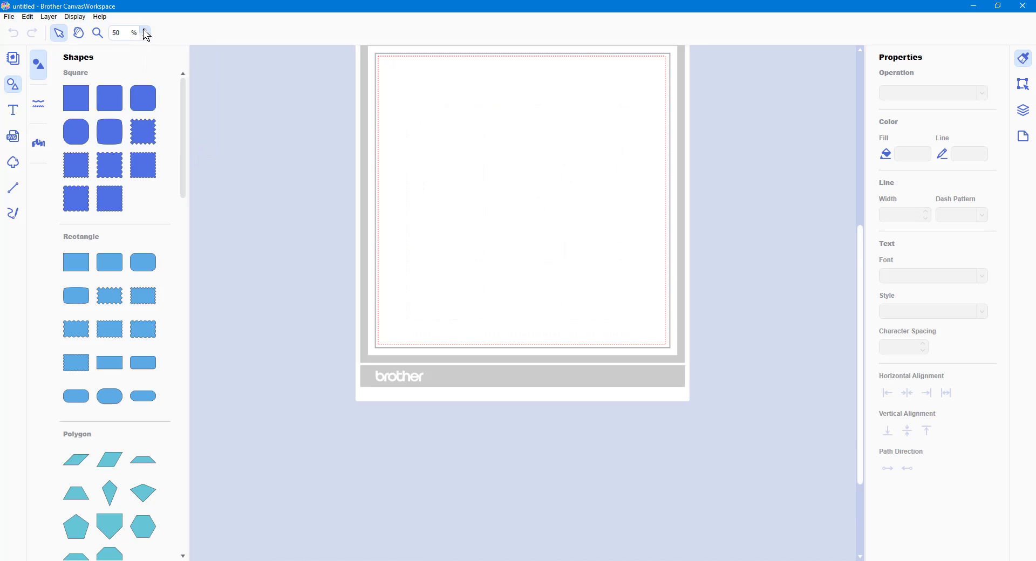
{"action": "left_click", "coordinate": [145, 30]}
{"action": "left_click", "coordinate": [144, 30]}
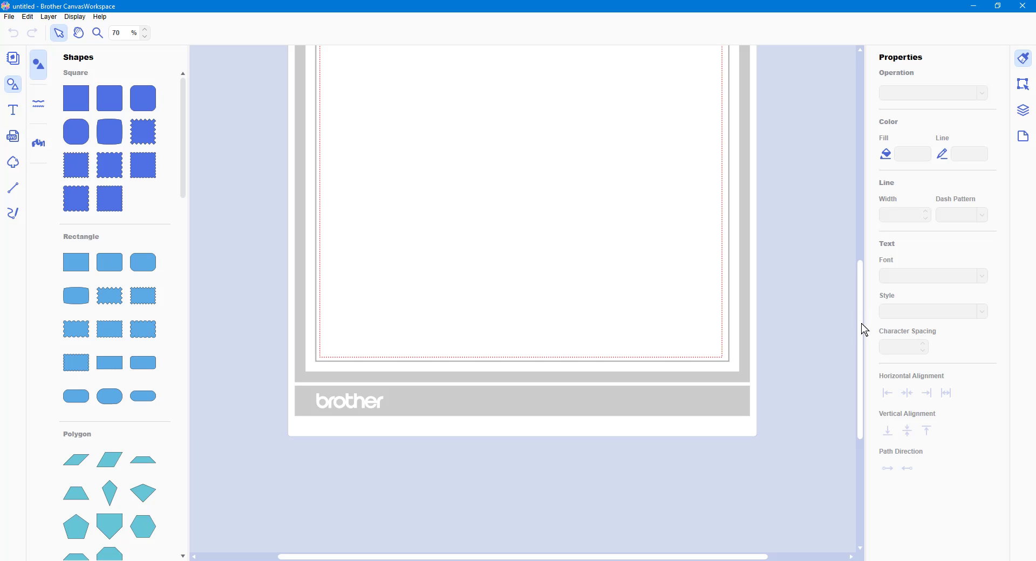
{"action": "scroll", "coordinate": [857, 264], "scroll_direction": "up", "scroll_amount": 5}
{"action": "scroll", "coordinate": [857, 263], "scroll_direction": "down", "scroll_amount": 1}
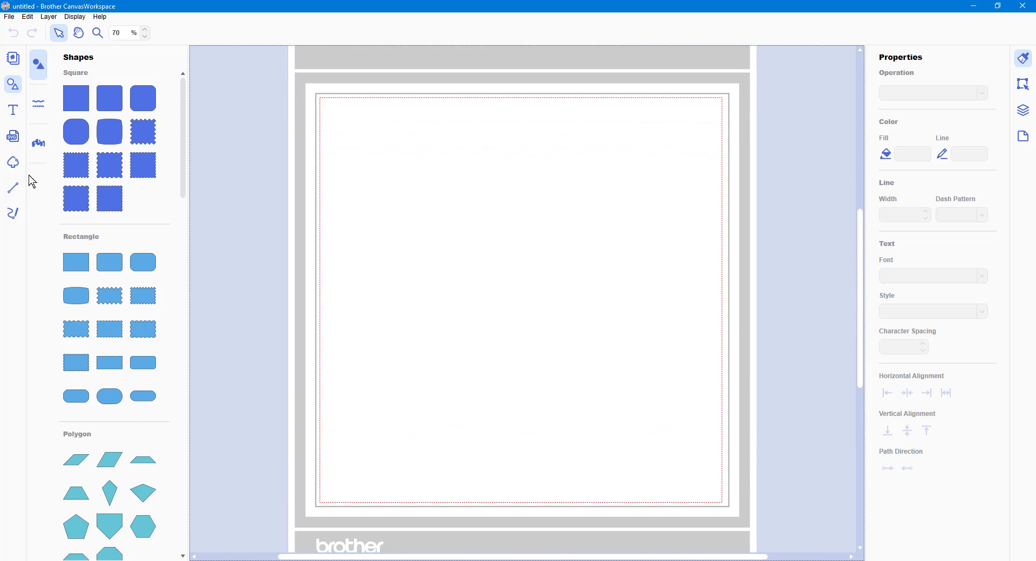
Step: Add the text "hello" near the middle of the cutting mat and select it
{"action": "left_click", "coordinate": [15, 117]}
{"action": "left_click", "coordinate": [348, 240]}
{"action": "left_click", "coordinate": [536, 299]}
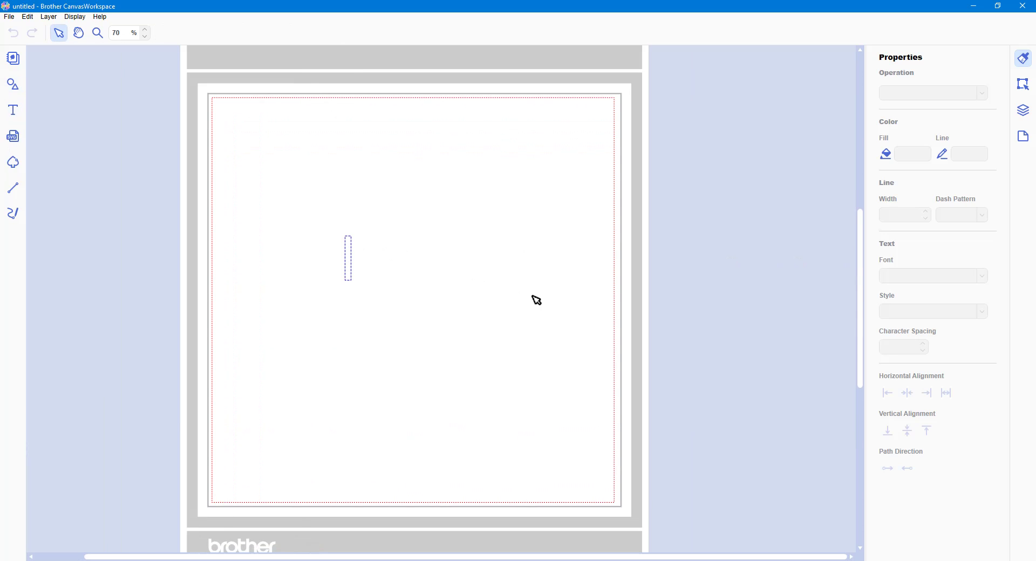
{"action": "type", "text": "hello"}
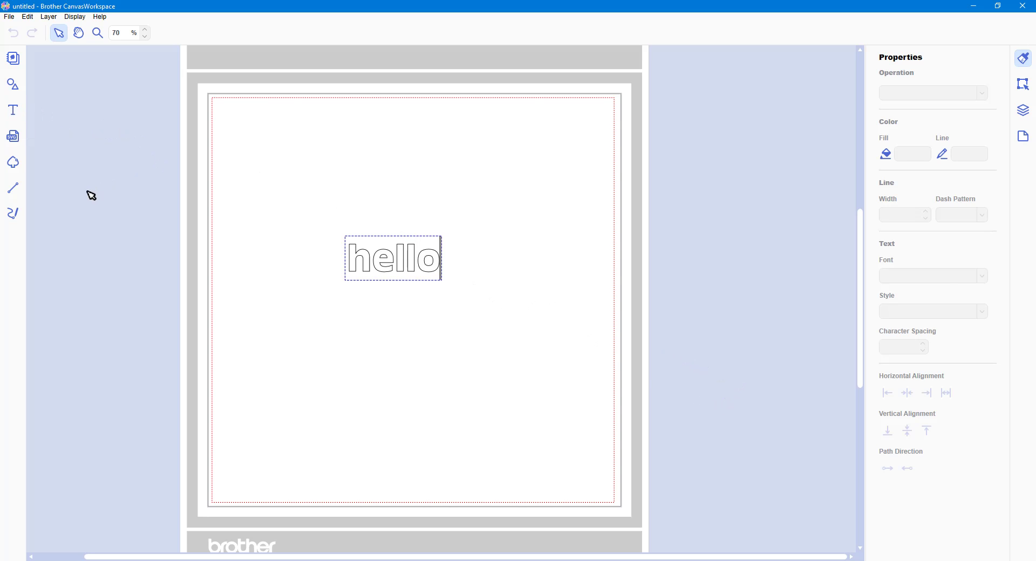
{"action": "left_click", "coordinate": [345, 267]}
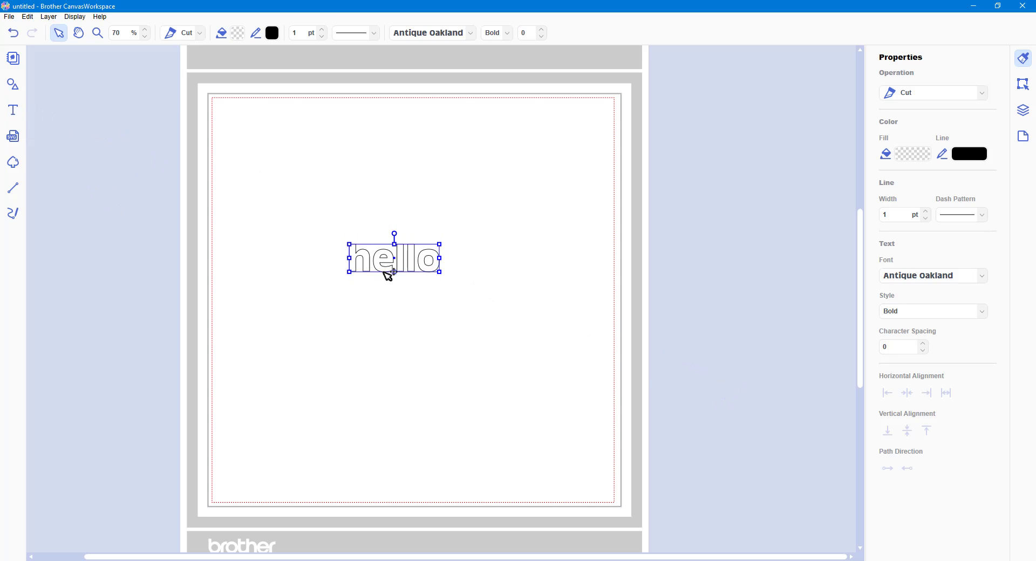
Step: Change the "hello" text's font from the full font list to the cursive script font Alusia
{"action": "left_click", "coordinate": [469, 35]}
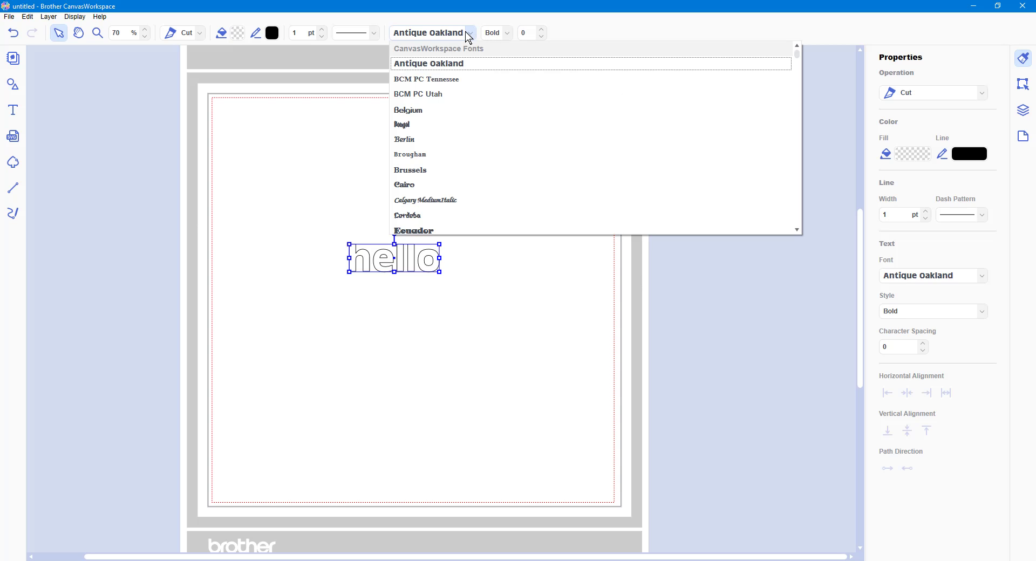
{"action": "scroll", "coordinate": [481, 128], "scroll_direction": "down", "scroll_amount": 4}
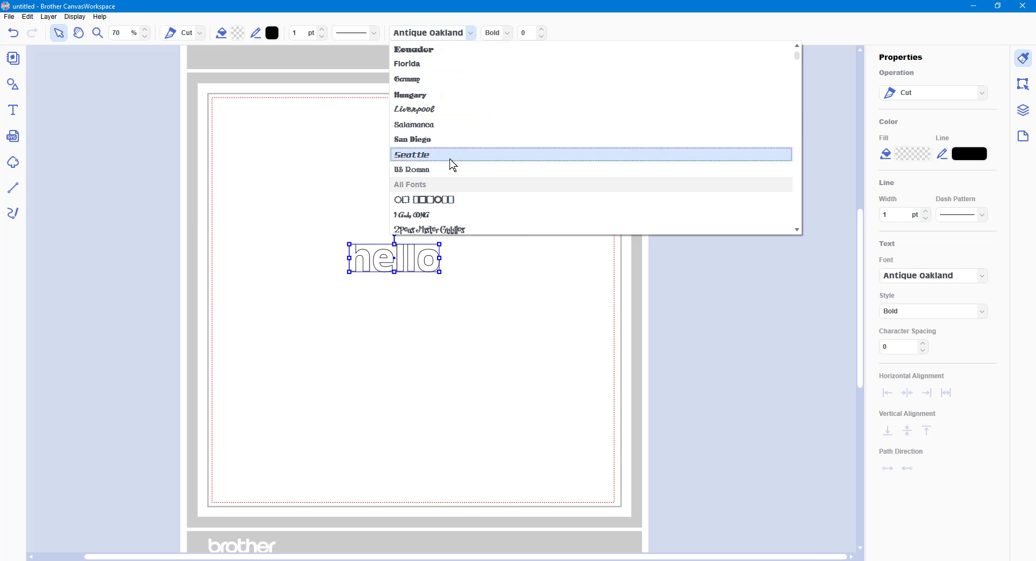
{"action": "scroll", "coordinate": [537, 157], "scroll_direction": "down", "scroll_amount": 8}
{"action": "scroll", "coordinate": [540, 142], "scroll_direction": "down", "scroll_amount": 5}
{"action": "scroll", "coordinate": [529, 141], "scroll_direction": "down", "scroll_amount": 5}
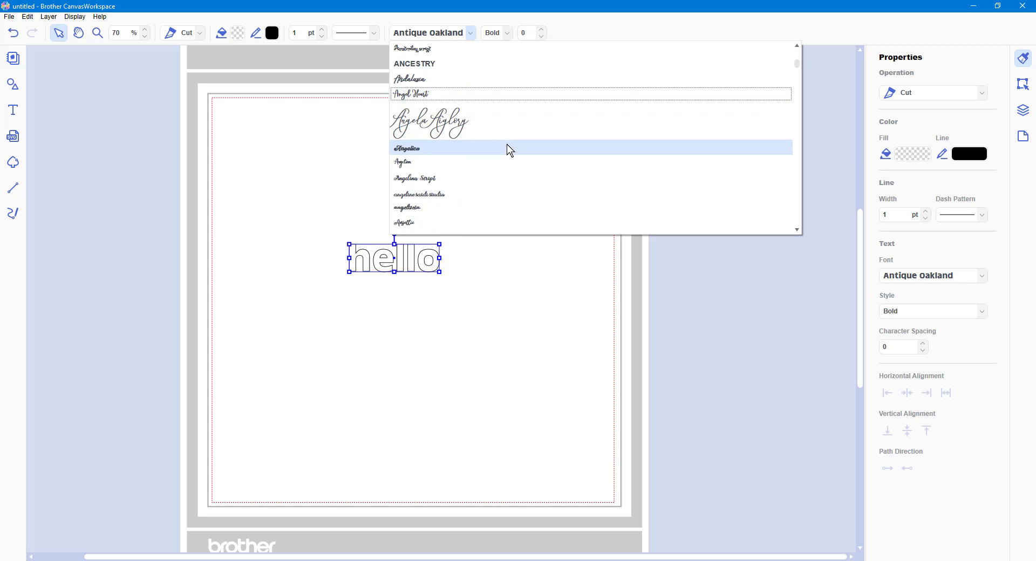
{"action": "scroll", "coordinate": [511, 151], "scroll_direction": "down", "scroll_amount": 2}
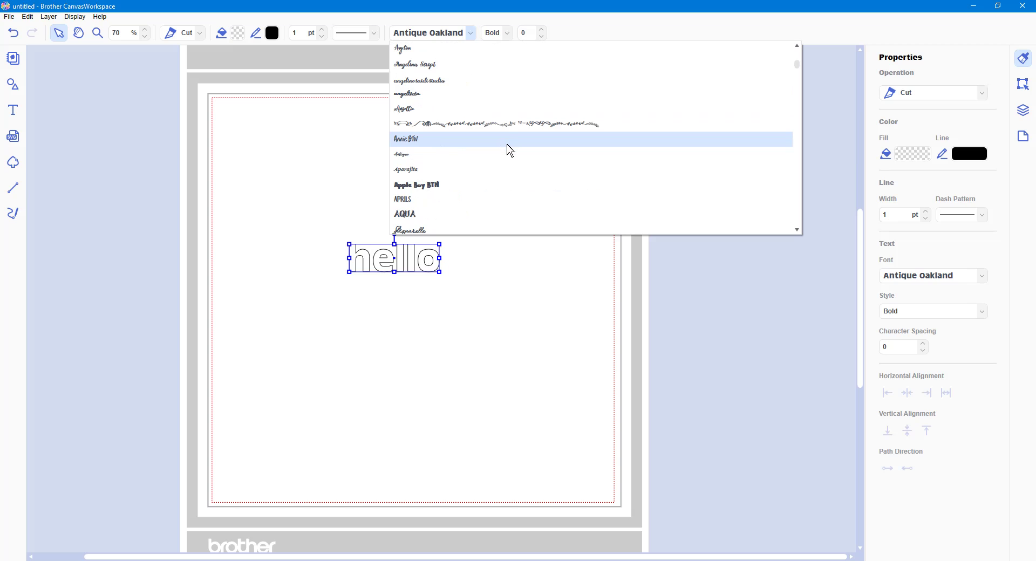
{"action": "scroll", "coordinate": [511, 151], "scroll_direction": "up", "scroll_amount": 2}
{"action": "scroll", "coordinate": [510, 151], "scroll_direction": "up", "scroll_amount": 1}
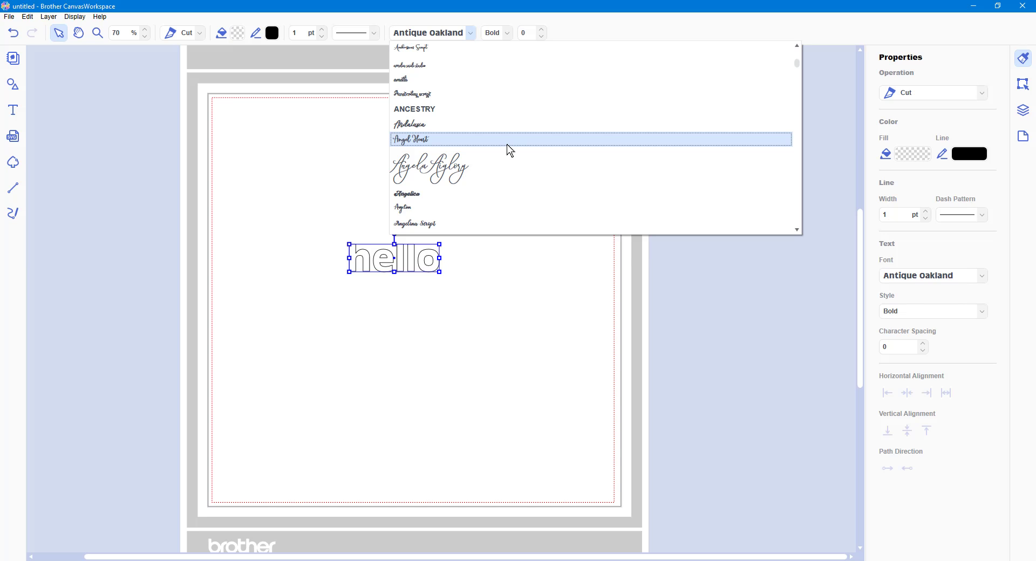
{"action": "scroll", "coordinate": [510, 151], "scroll_direction": "up", "scroll_amount": 1}
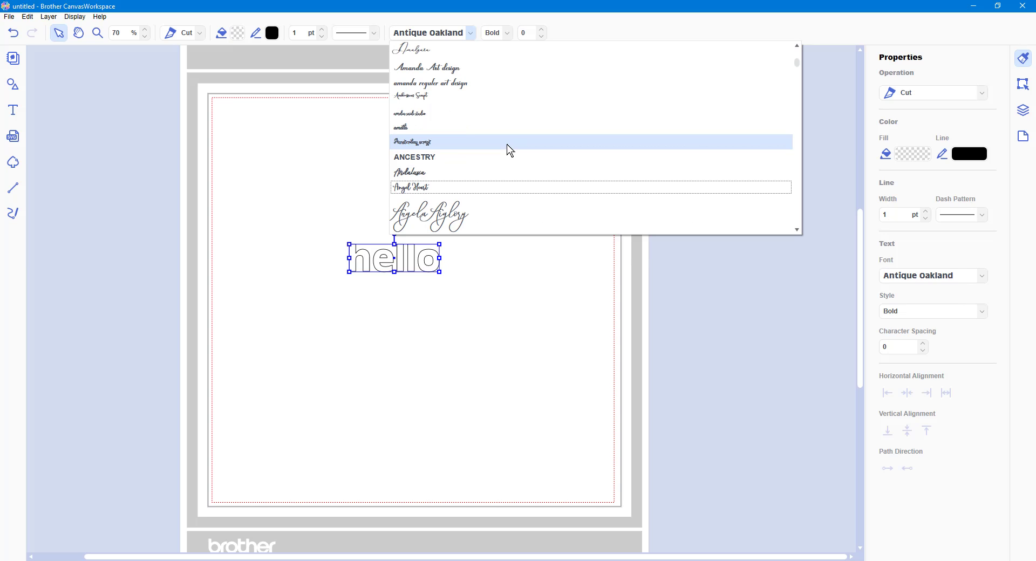
{"action": "scroll", "coordinate": [510, 151], "scroll_direction": "up", "scroll_amount": 1}
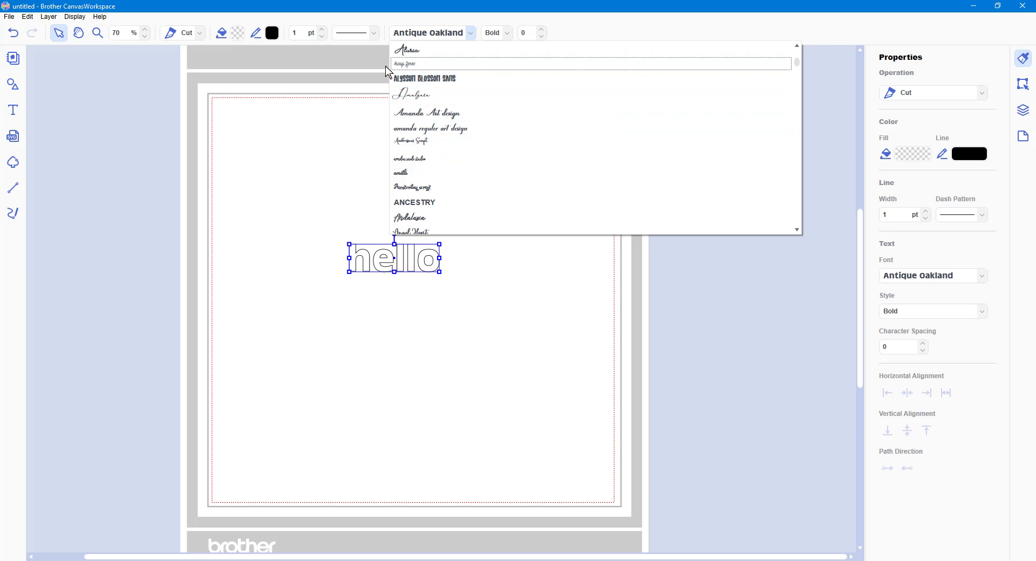
{"action": "left_click", "coordinate": [463, 340]}
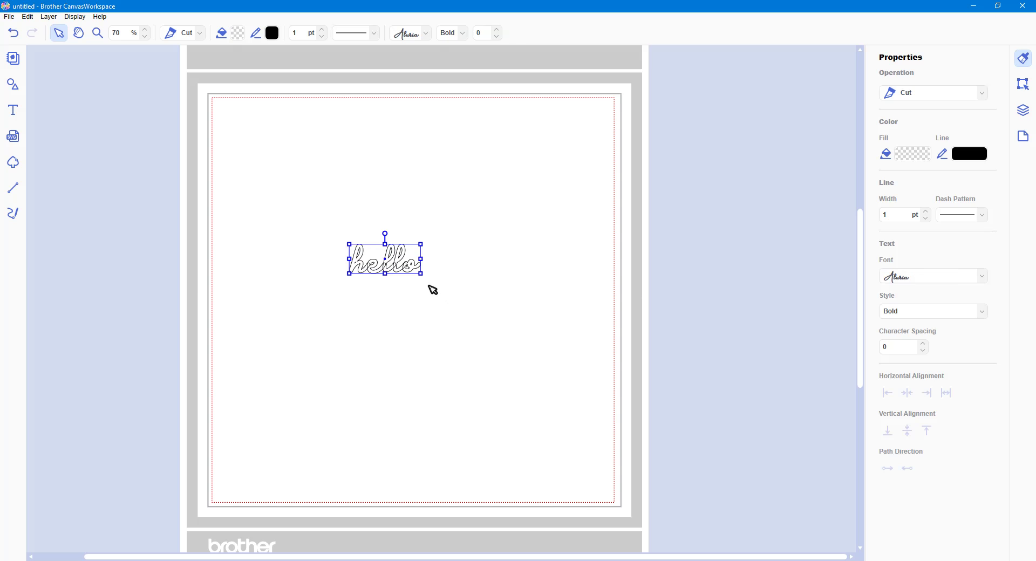
Step: Enlarge the "hello" text to about 6.44 × 2.64 inches and move it to the upper middle of the mat
{"action": "left_click_drag", "start_coordinate": [422, 274], "coordinate": [571, 375]}
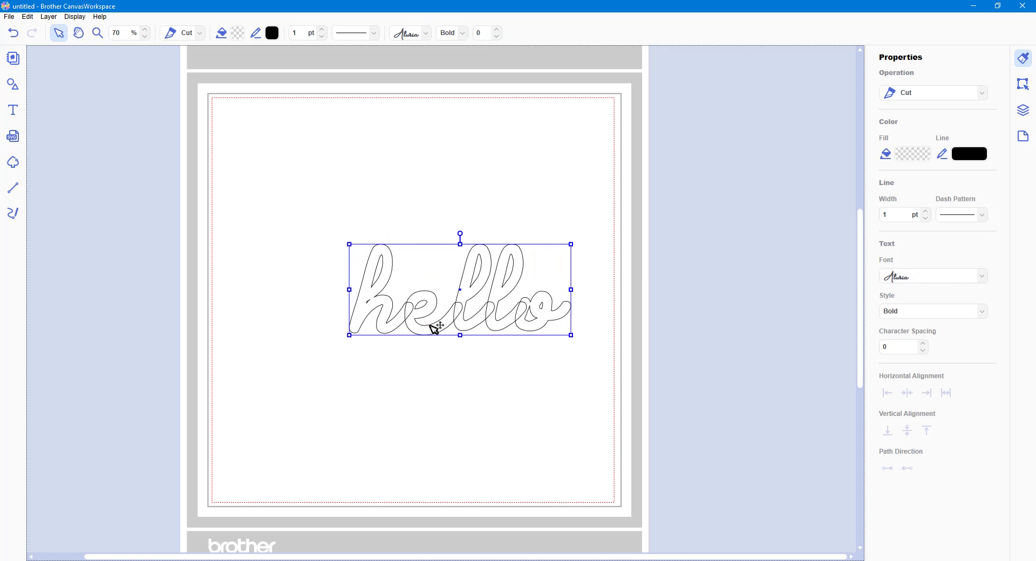
{"action": "left_click_drag", "start_coordinate": [491, 322], "coordinate": [456, 262]}
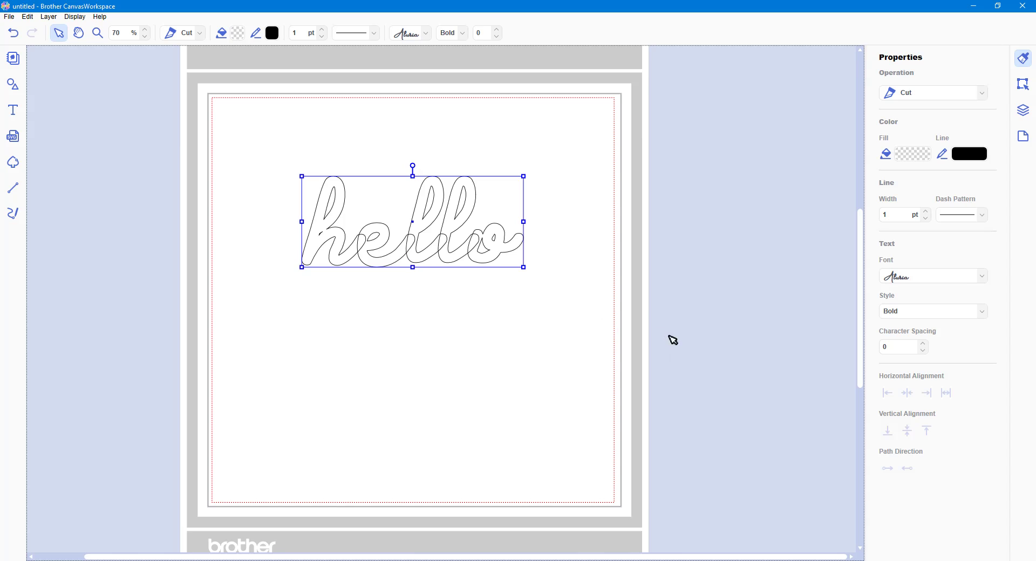
Step: Try to weld the overlapping letters of the enlarged "hello" text
{"action": "left_click", "coordinate": [1026, 88]}
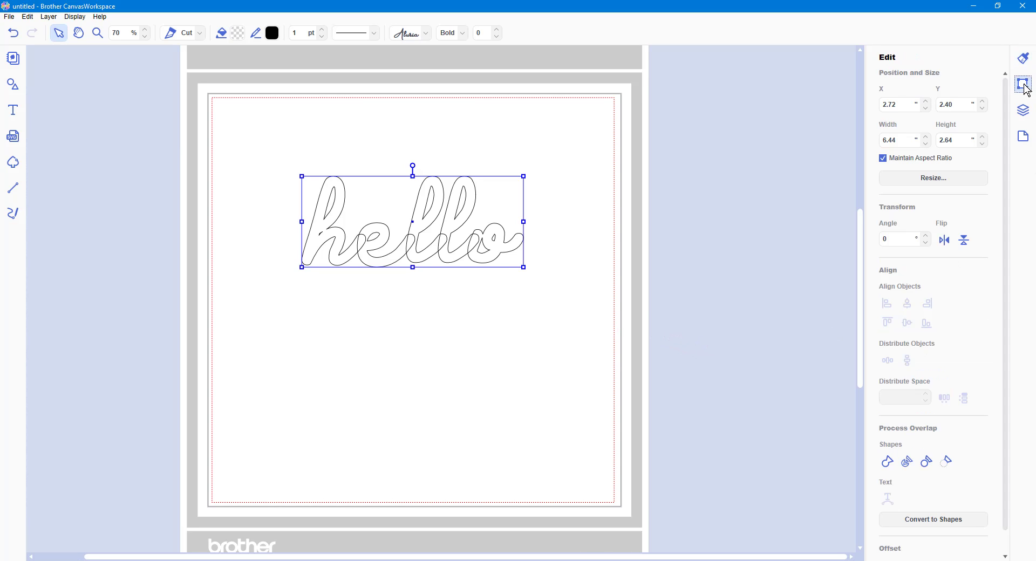
{"action": "left_click", "coordinate": [887, 462]}
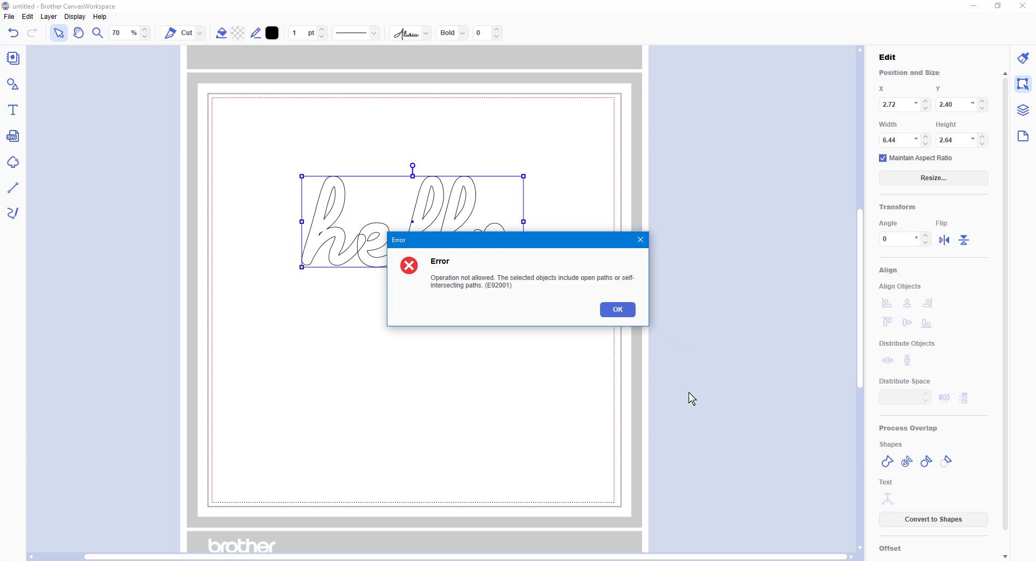
{"action": "left_click", "coordinate": [614, 312]}
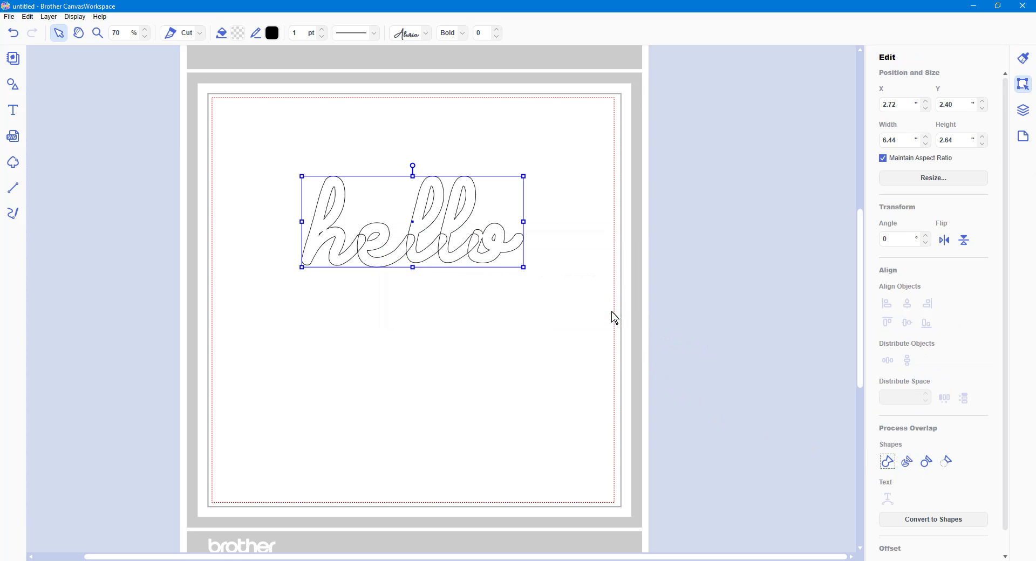
Step: Shrink the "hello" text to about 2.39 × 0.98 inches and weld its overlapping letters into one shape
{"action": "left_click", "coordinate": [777, 339]}
{"action": "left_click", "coordinate": [490, 252]}
{"action": "left_click_drag", "start_coordinate": [523, 266], "coordinate": [385, 210]}
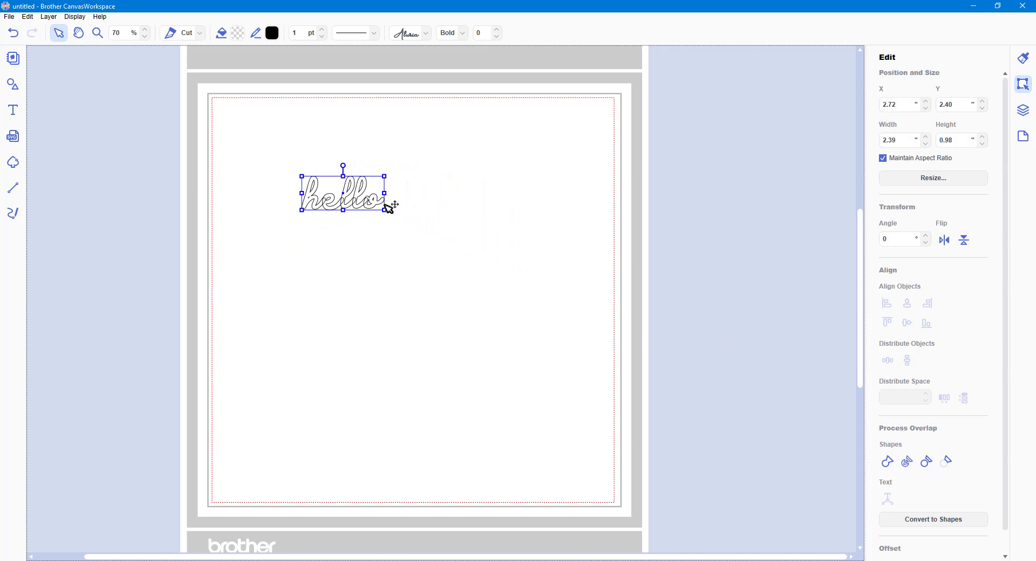
{"action": "left_click", "coordinate": [889, 464]}
Step: Enlarge the welded "hello" to about 7.24 × 2.97 inches and reposition it in the upper half of the mat
{"action": "left_click_drag", "start_coordinate": [387, 211], "coordinate": [551, 344]}
{"action": "left_click", "coordinate": [459, 272]}
{"action": "left_click", "coordinate": [453, 259]}
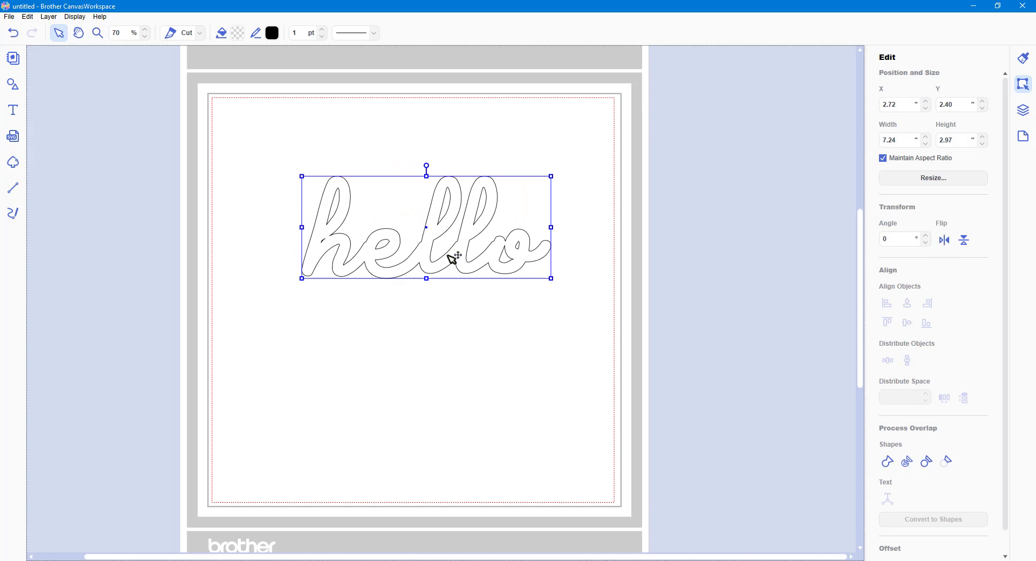
{"action": "left_click_drag", "start_coordinate": [439, 261], "coordinate": [428, 251]}
{"action": "left_click", "coordinate": [693, 268]}
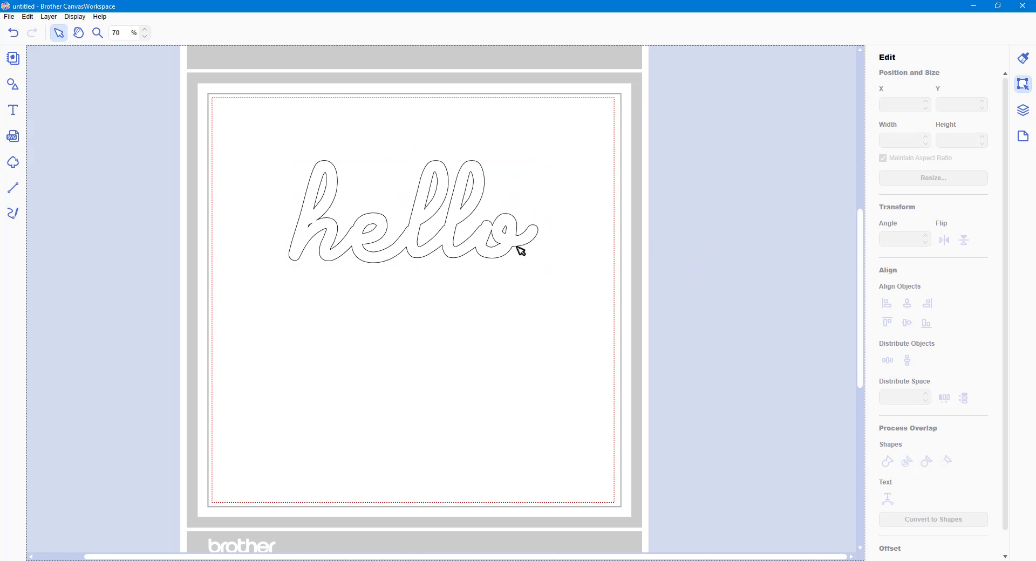
Step: Inspect the path points of the welded "hello" outline, leaving the path unedited
{"action": "left_click", "coordinate": [316, 233]}
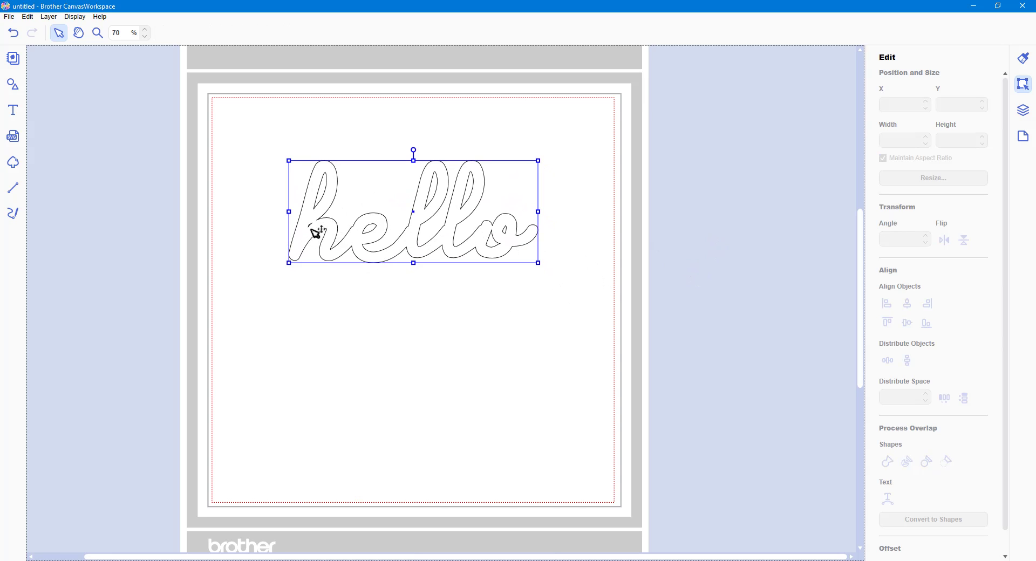
{"action": "double_click", "coordinate": [458, 257]}
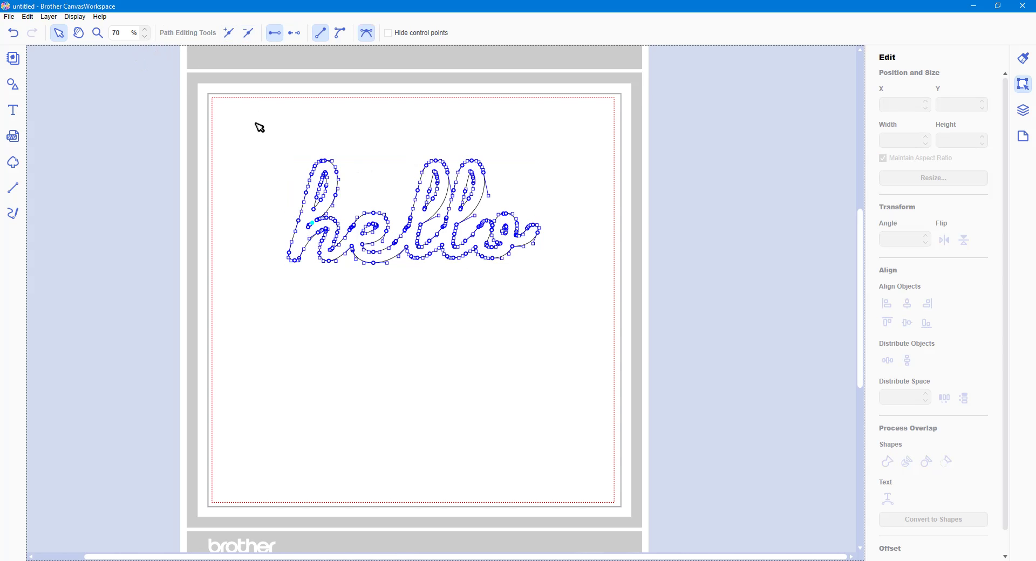
{"action": "left_click", "coordinate": [812, 325]}
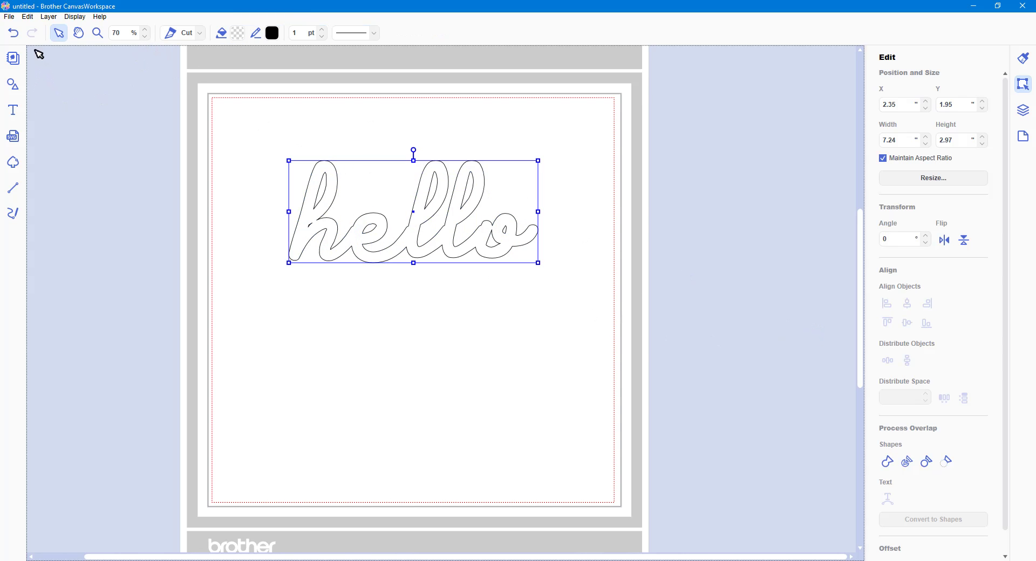
Step: Fill the welded "hello" with black (#000000)
{"action": "left_click", "coordinate": [58, 33]}
{"action": "left_click", "coordinate": [237, 37]}
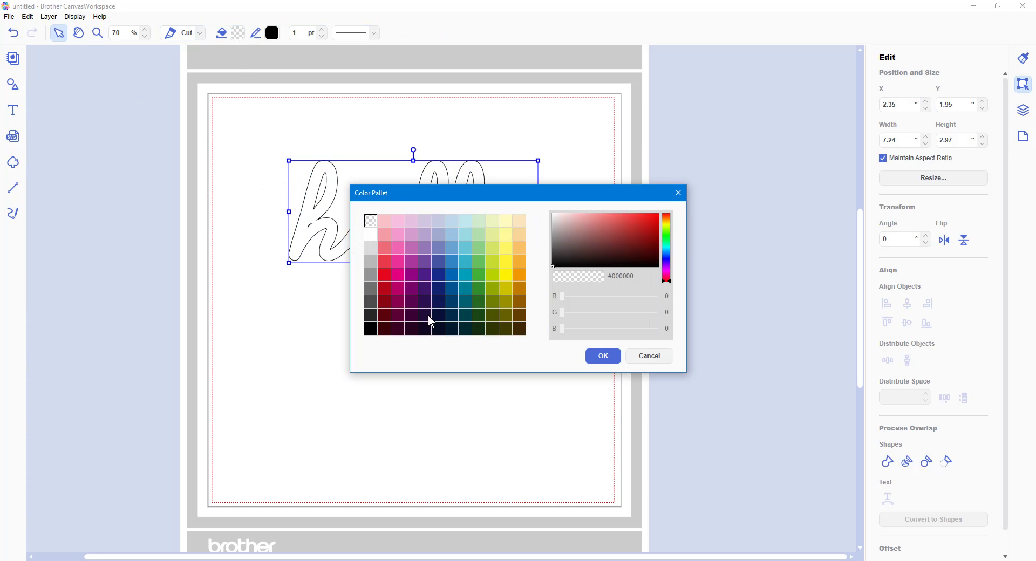
{"action": "left_click", "coordinate": [370, 329]}
{"action": "left_click", "coordinate": [612, 361]}
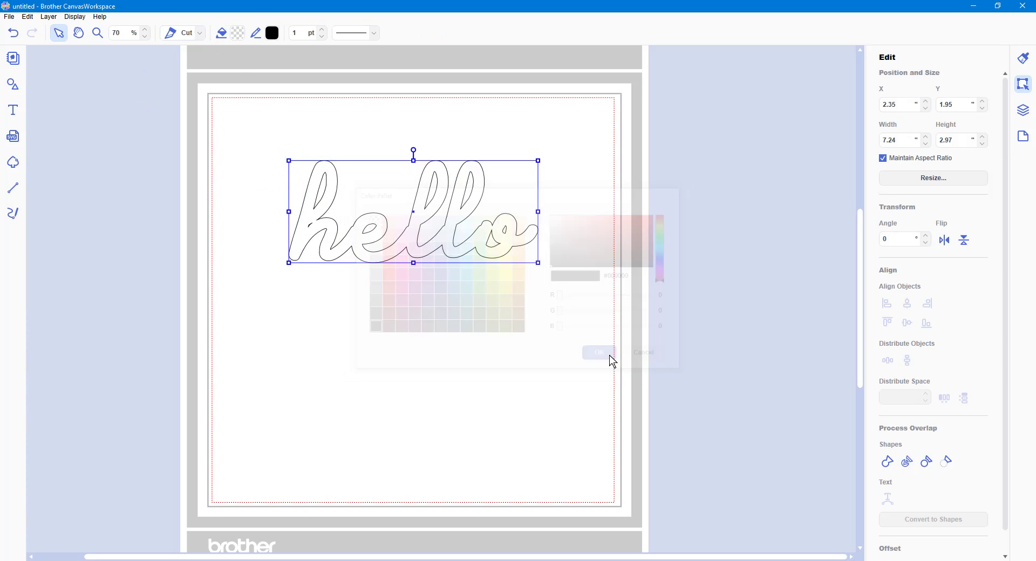
{"action": "left_click", "coordinate": [730, 296]}
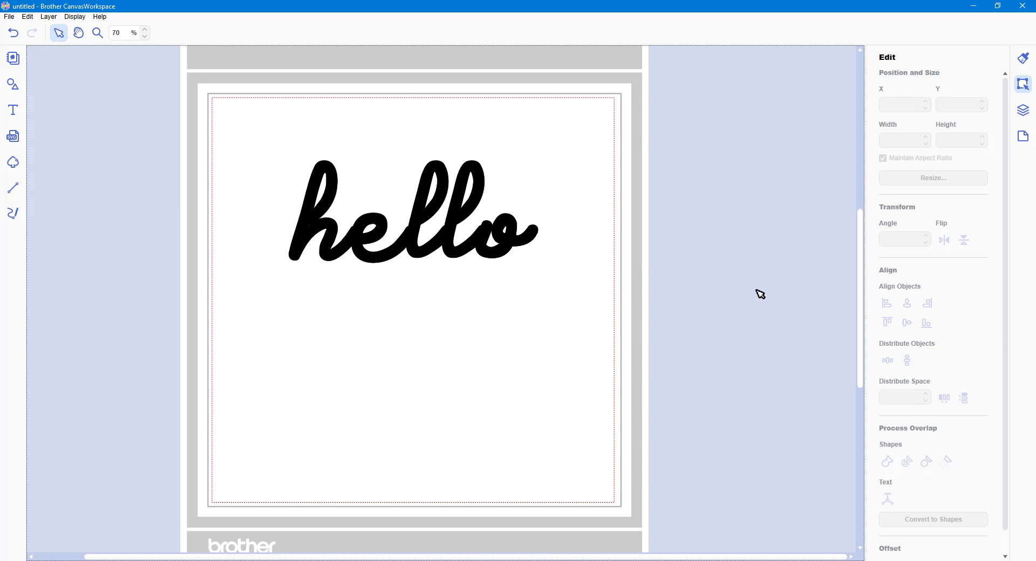
Step: Create a rounded outward offset line with 0.12-inch spacing around only the outer edge of "hello", leaving the original as is
{"action": "left_click", "coordinate": [492, 249]}
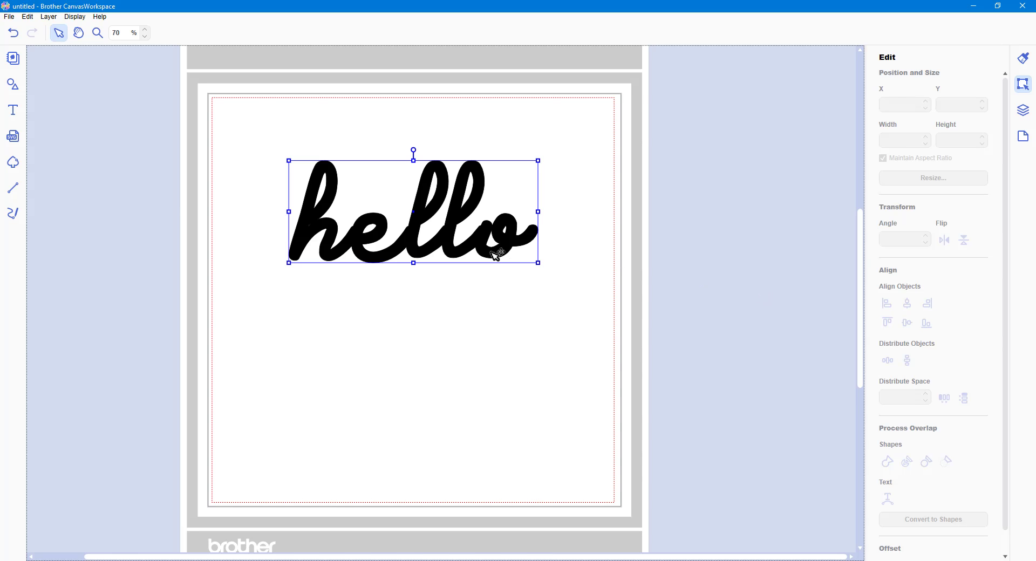
{"action": "left_click", "coordinate": [26, 17]}
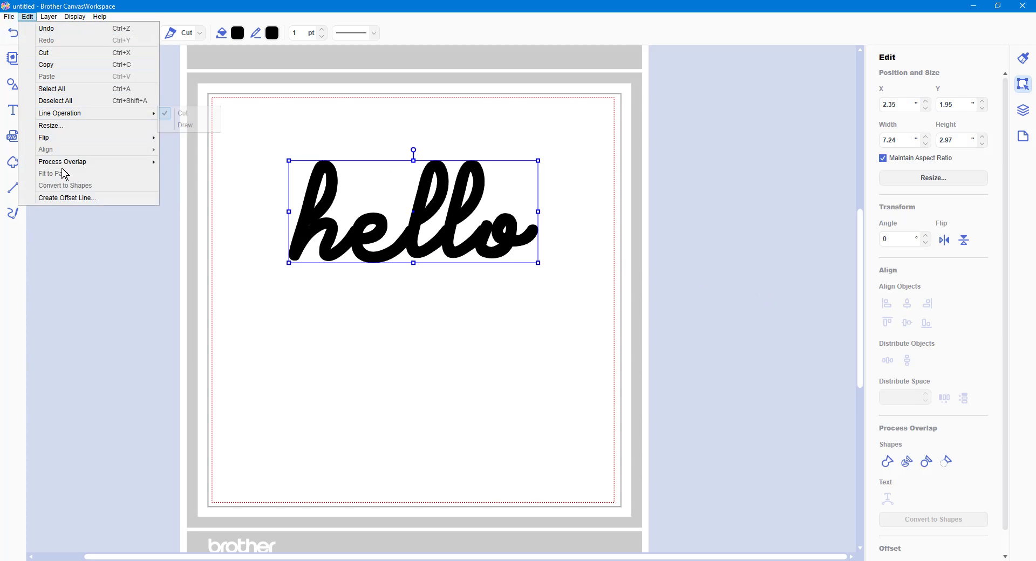
{"action": "left_click", "coordinate": [85, 200]}
{"action": "left_click_drag", "start_coordinate": [584, 171], "coordinate": [764, 98]}
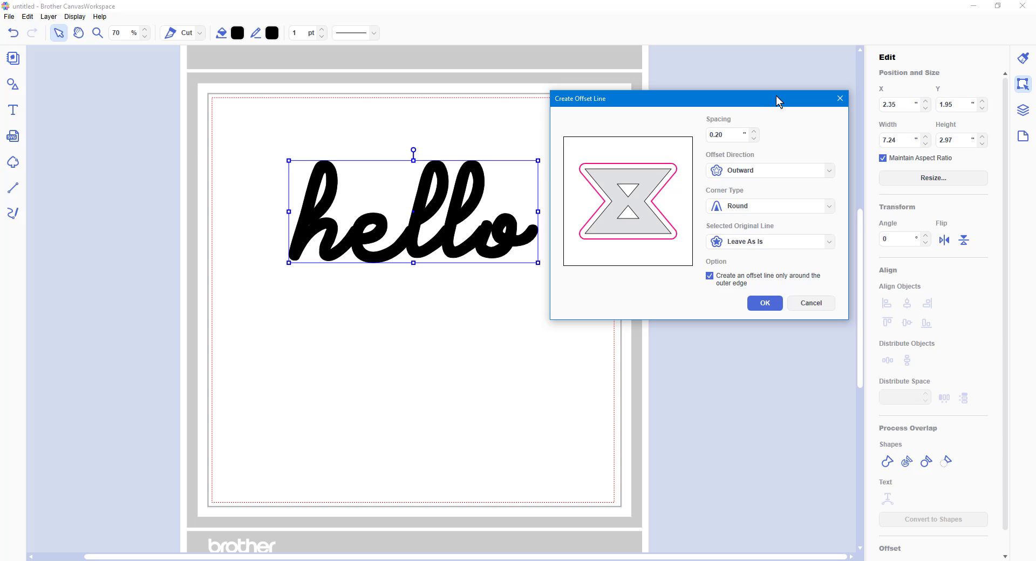
{"action": "left_click", "coordinate": [828, 170]}
{"action": "left_click", "coordinate": [829, 172]}
{"action": "left_click", "coordinate": [829, 207]}
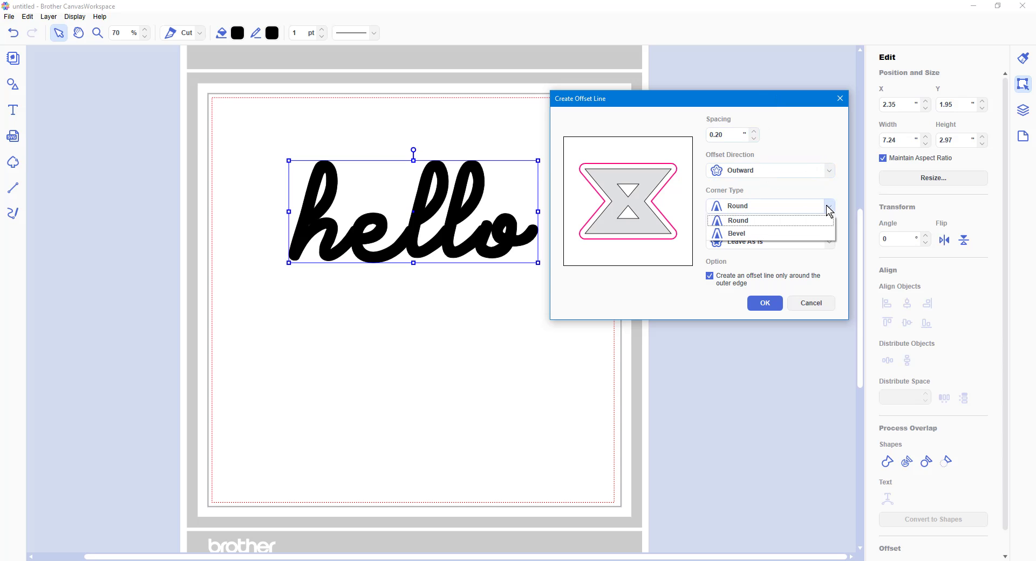
{"action": "left_click", "coordinate": [829, 210]}
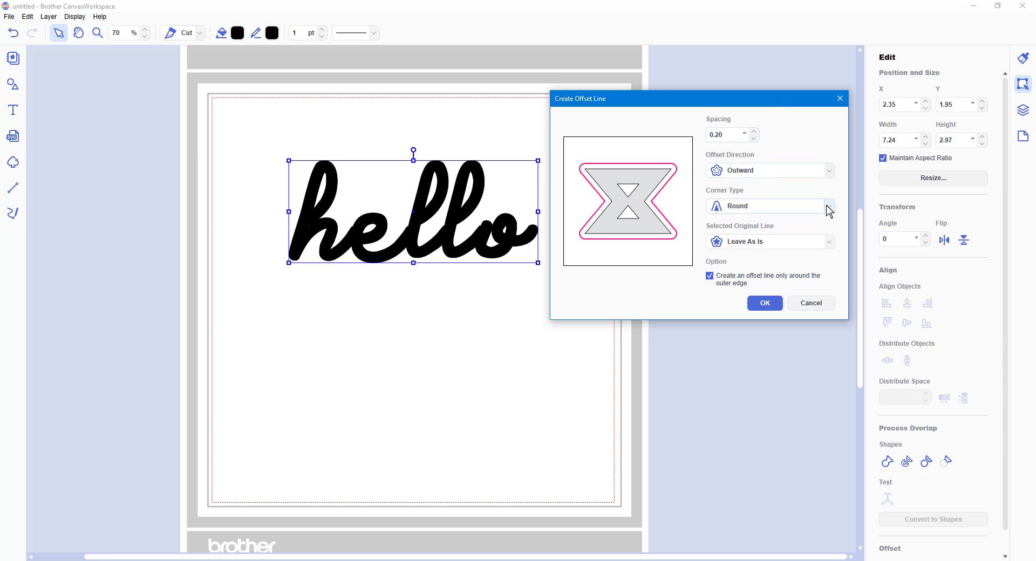
{"action": "left_click", "coordinate": [829, 246]}
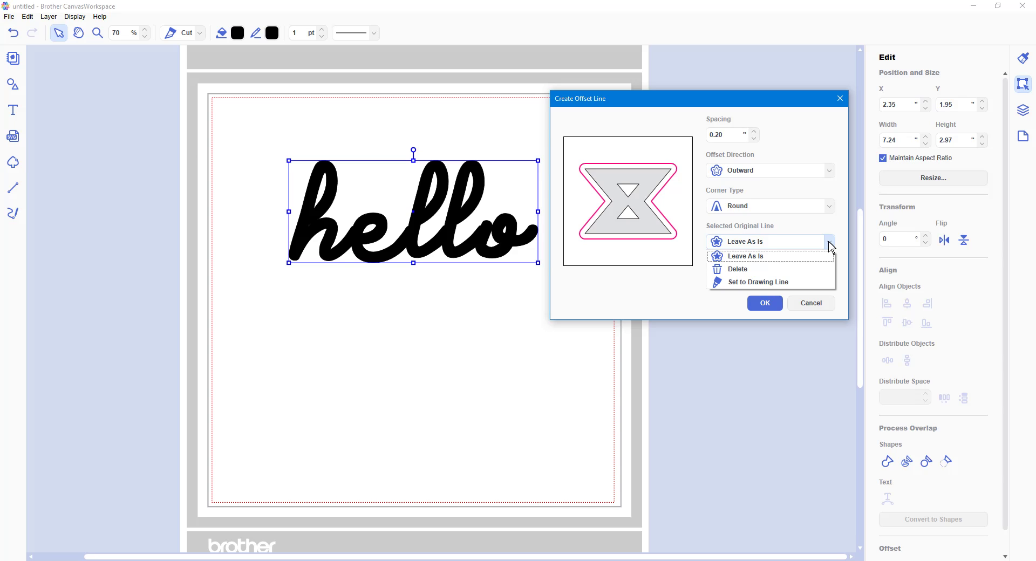
{"action": "left_click", "coordinate": [830, 246]}
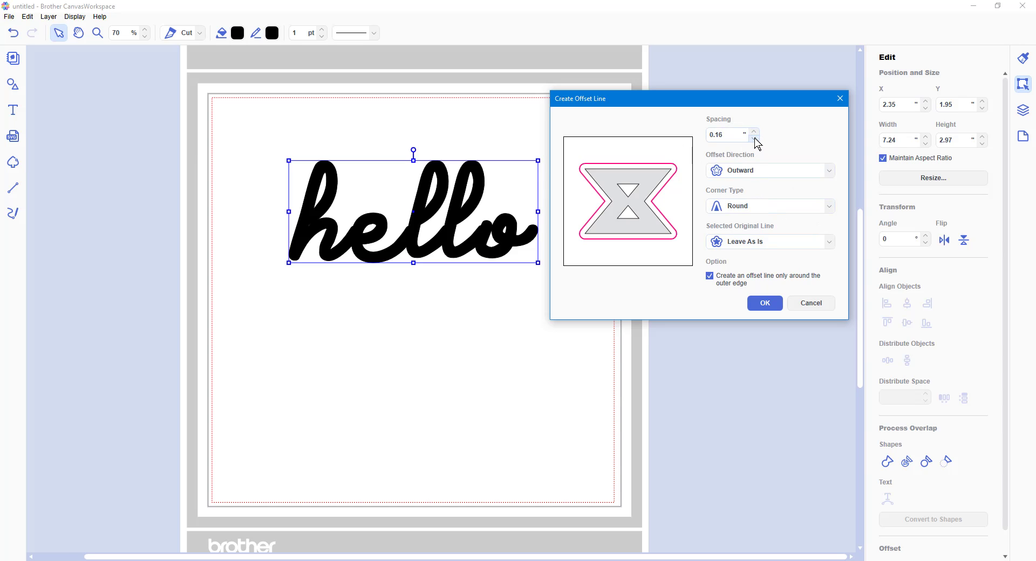
{"action": "left_click", "coordinate": [764, 304]}
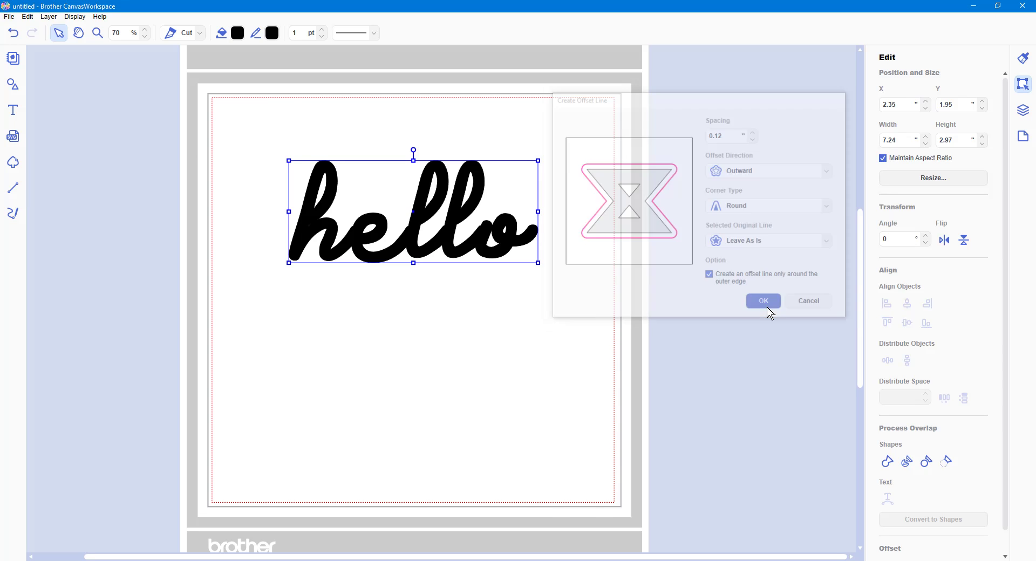
Step: Move the offset outline to the lower part of the mat and shift the black "hello" up near the mat's upper edge
{"action": "left_click_drag", "start_coordinate": [399, 258], "coordinate": [439, 477]}
{"action": "left_click", "coordinate": [424, 245]}
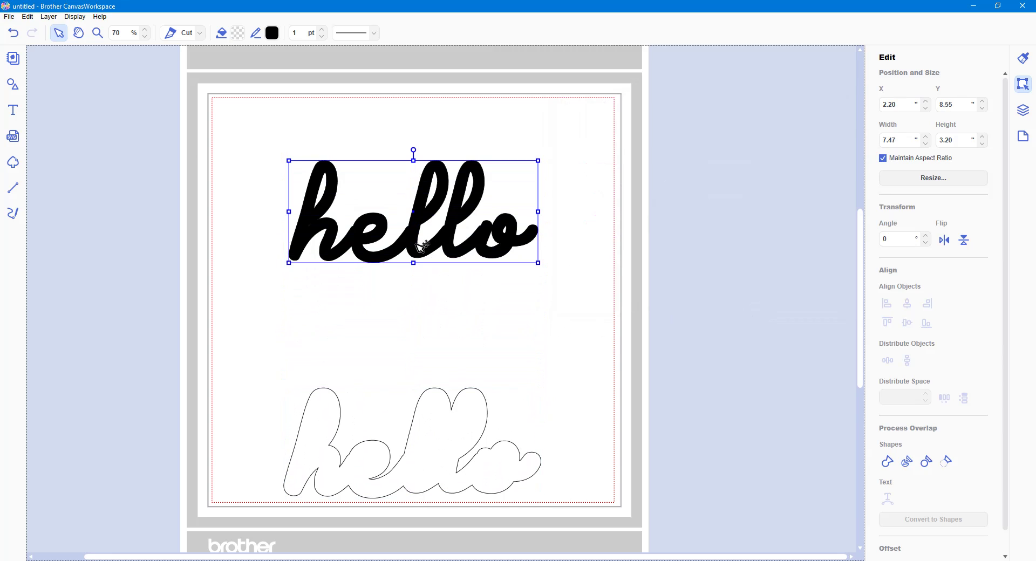
{"action": "left_click_drag", "start_coordinate": [422, 246], "coordinate": [423, 209]}
Step: Create a rounded outward offset with 0.20-inch spacing around only the outer edge of the black "hello", leaving the original, and move it below the word
{"action": "left_click", "coordinate": [27, 17]}
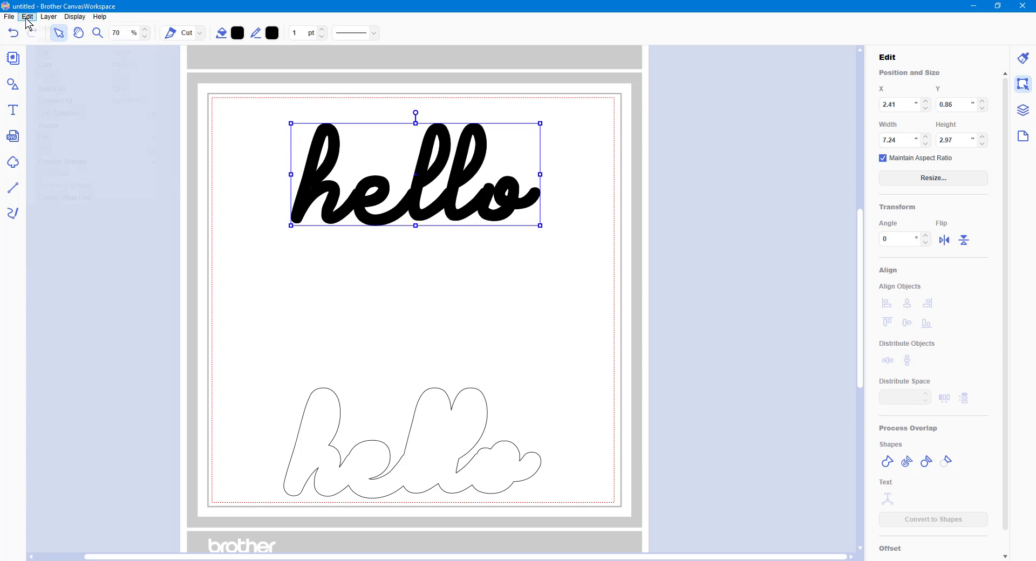
{"action": "left_click", "coordinate": [65, 198]}
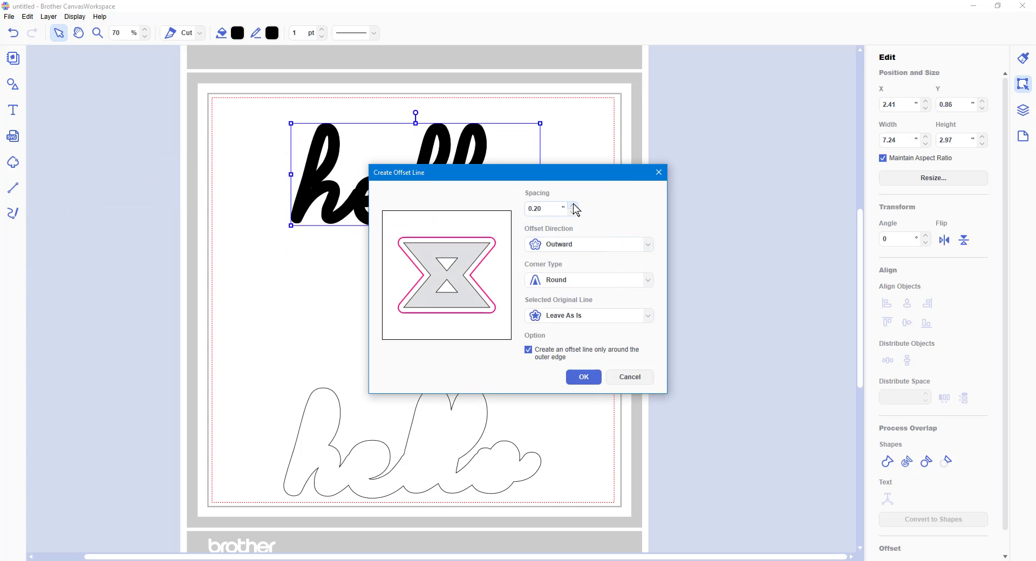
{"action": "left_click", "coordinate": [583, 376]}
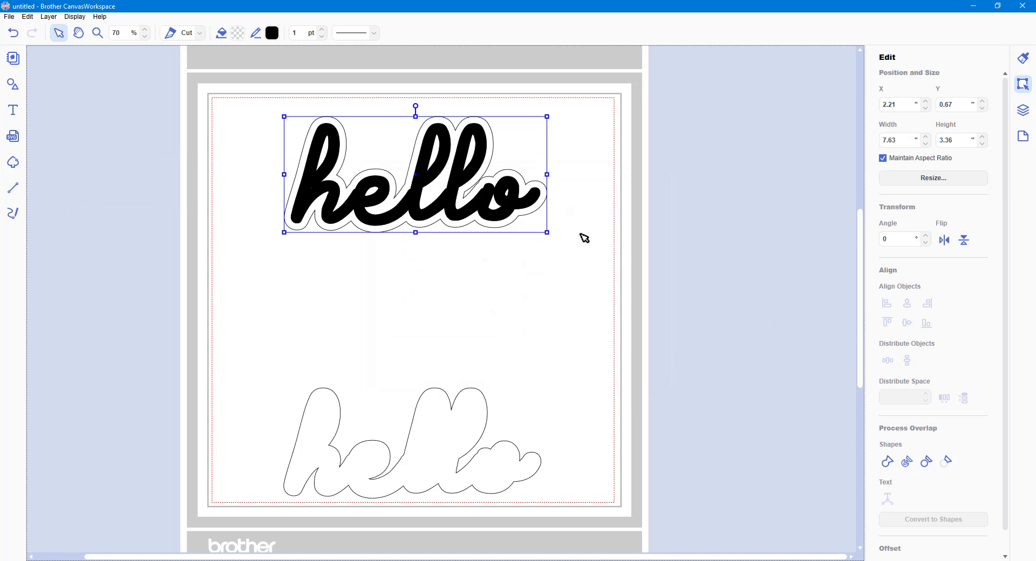
{"action": "left_click_drag", "start_coordinate": [457, 228], "coordinate": [457, 362]}
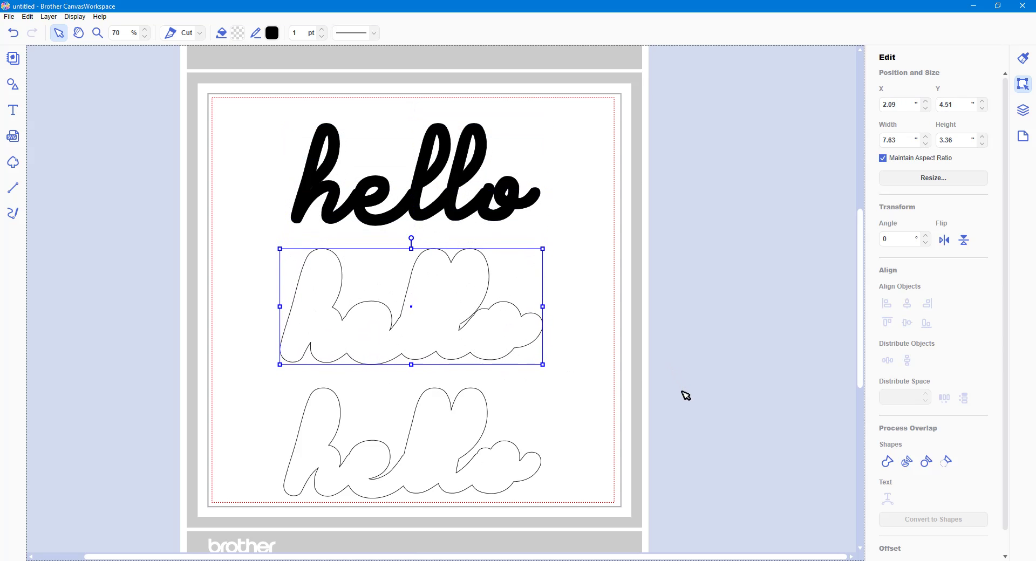
Step: Delete the earlier 0.12-inch offset outline and shift the 0.20-inch one down into the lower half of the mat
{"action": "left_click", "coordinate": [456, 480]}
{"action": "key", "text": "Delete"}
{"action": "left_click_drag", "start_coordinate": [454, 311], "coordinate": [440, 360]}
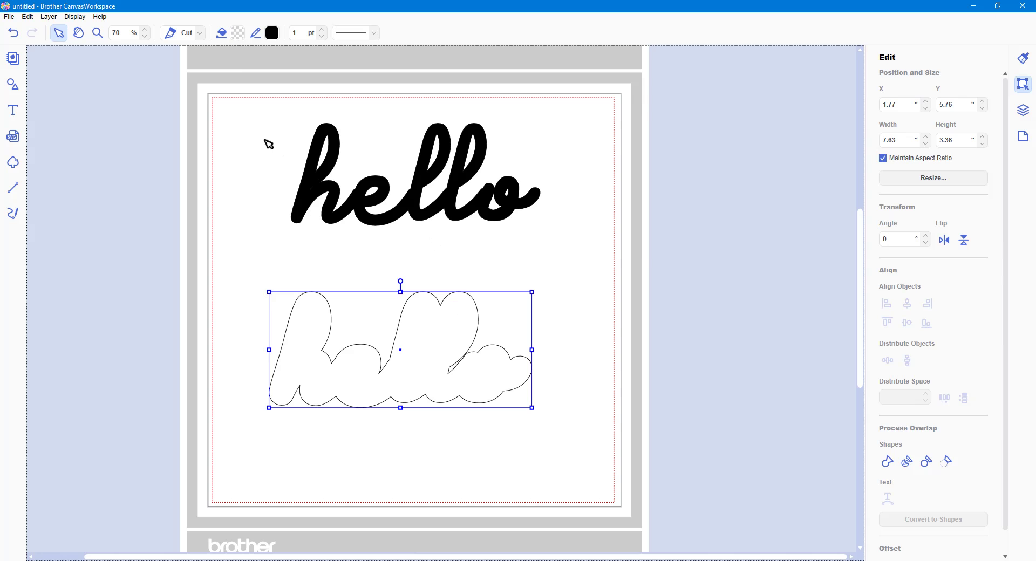
Step: Fill the 0.20-inch offset outline with black (#000000) and nudge the original "hello" slightly down on the mat
{"action": "left_click", "coordinate": [238, 33]}
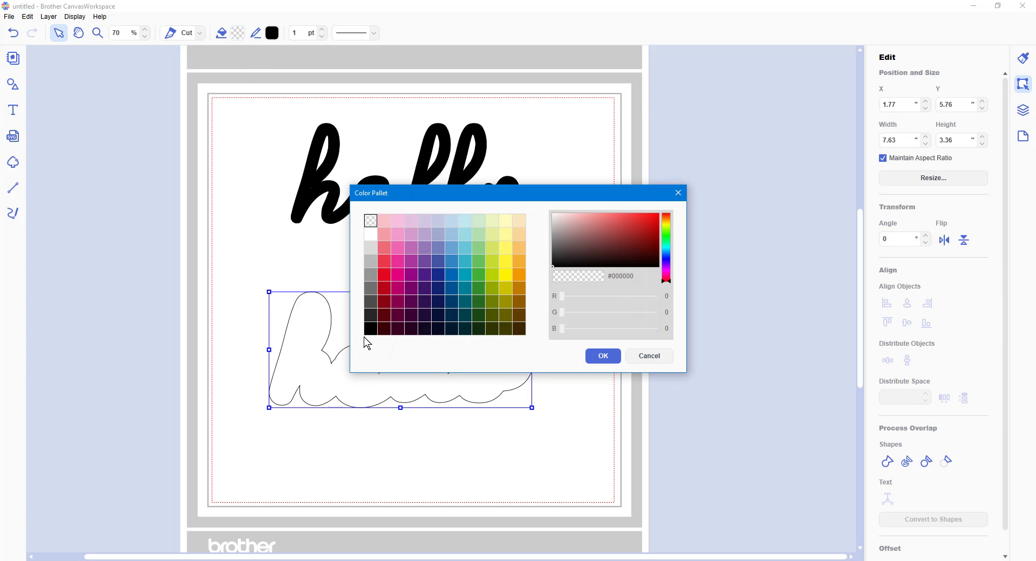
{"action": "left_click", "coordinate": [370, 328]}
{"action": "left_click", "coordinate": [599, 356]}
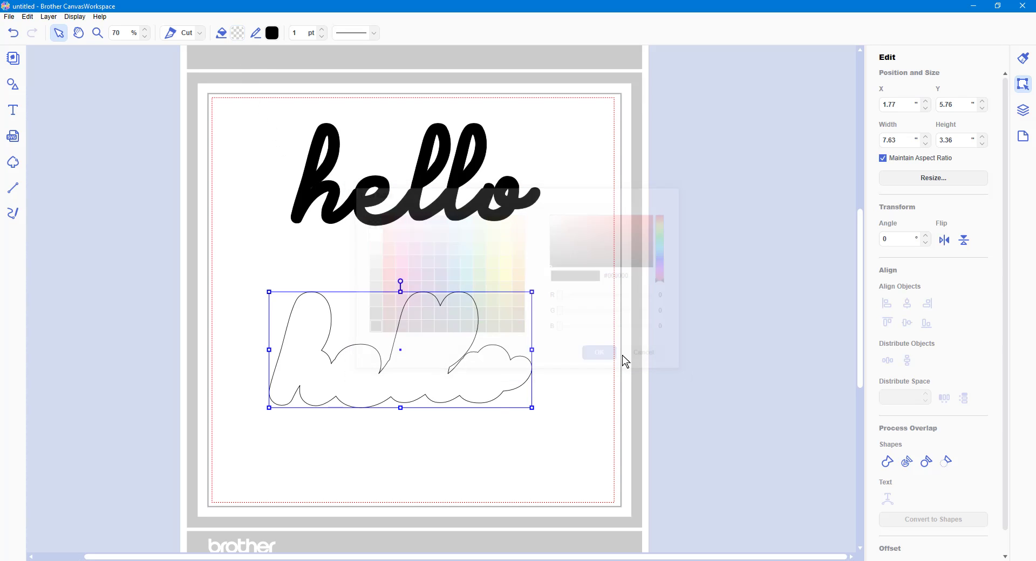
{"action": "left_click", "coordinate": [743, 321]}
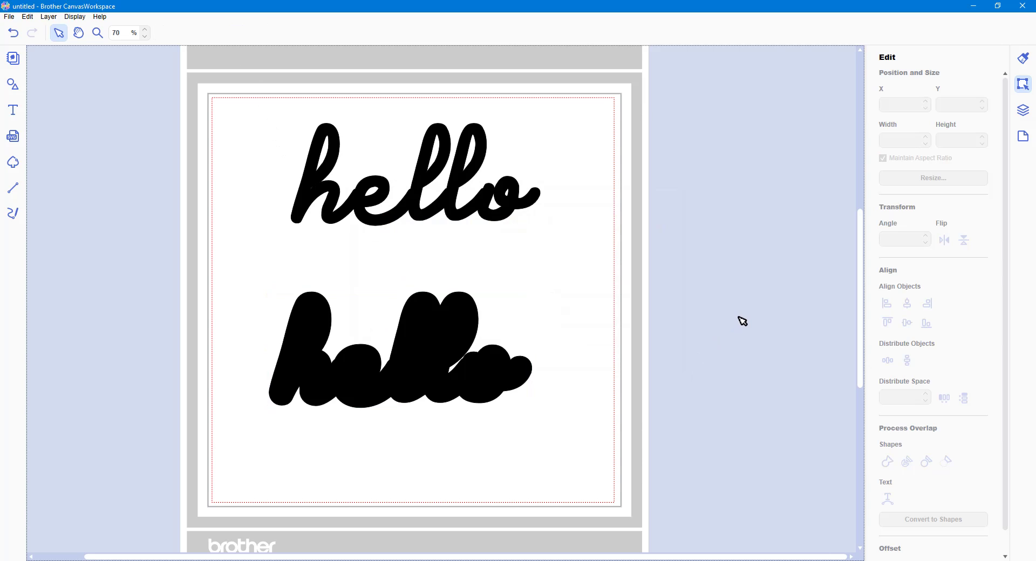
{"action": "left_click_drag", "start_coordinate": [419, 214], "coordinate": [415, 225]}
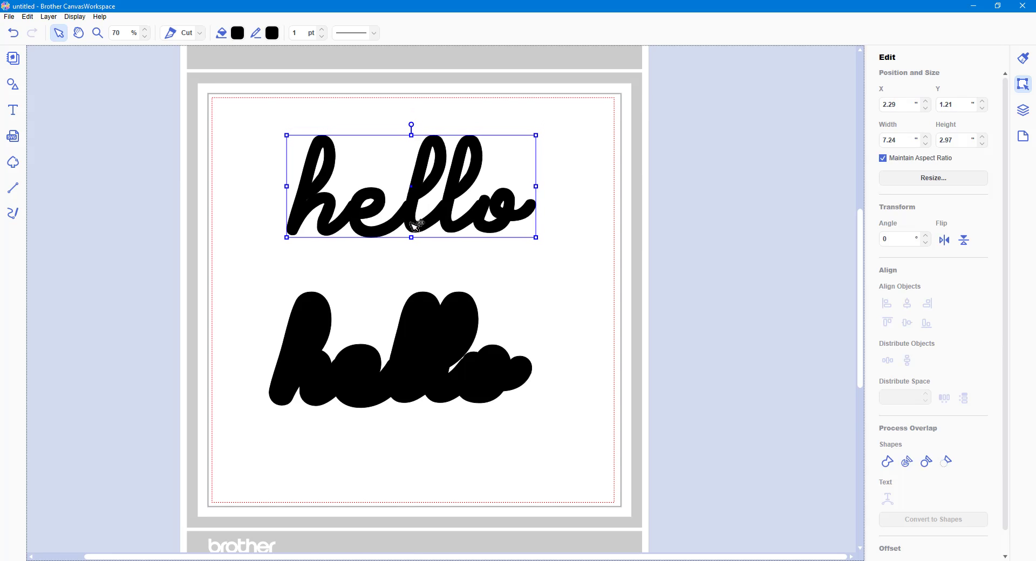
{"action": "left_click", "coordinate": [735, 253]}
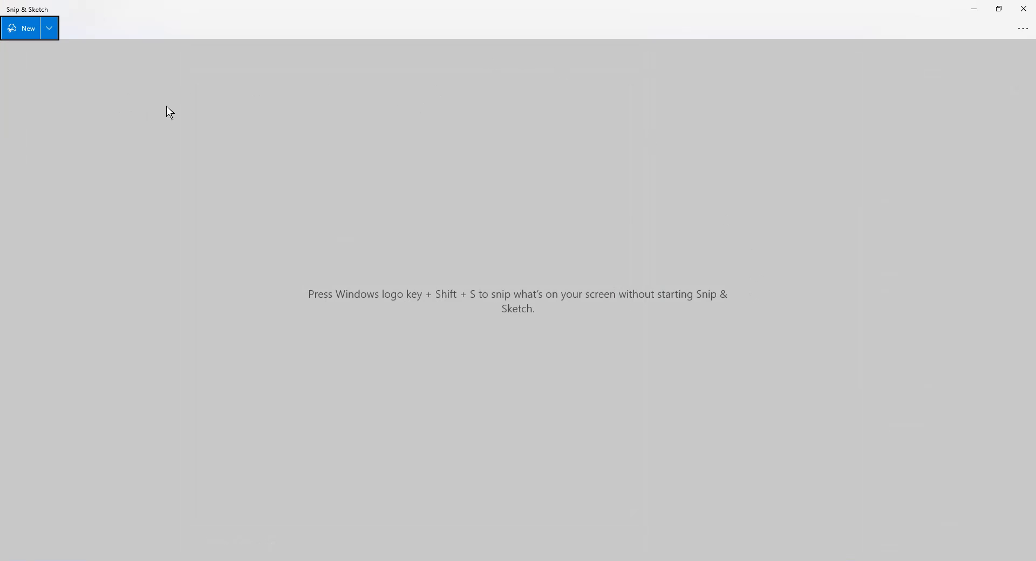
Step: Capture a rectangular snip of only the original black "hello" with Snip & Sketch and save it to the Desktop
{"action": "left_click", "coordinate": [13, 27]}
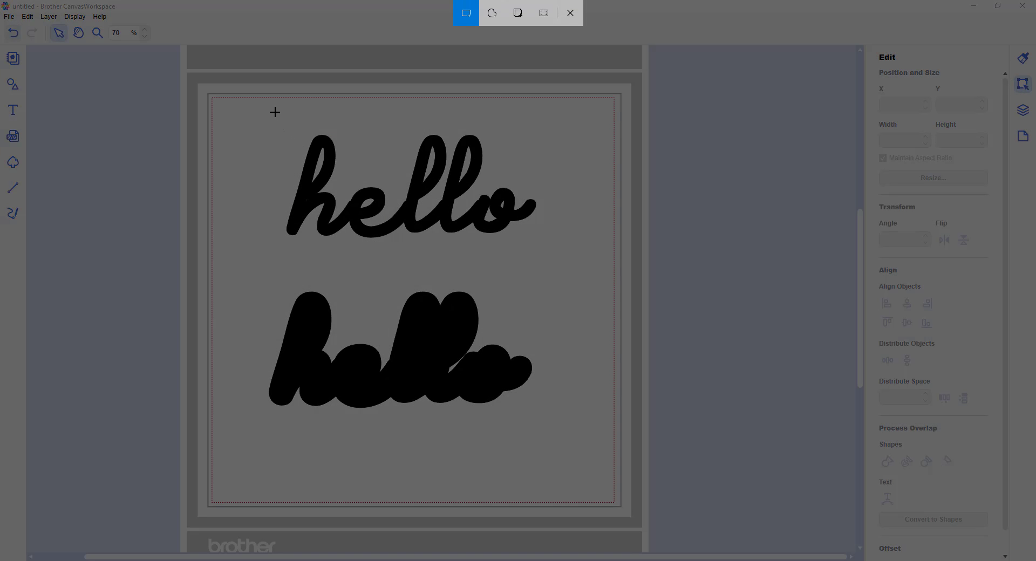
{"action": "left_click_drag", "start_coordinate": [275, 111], "coordinate": [550, 262]}
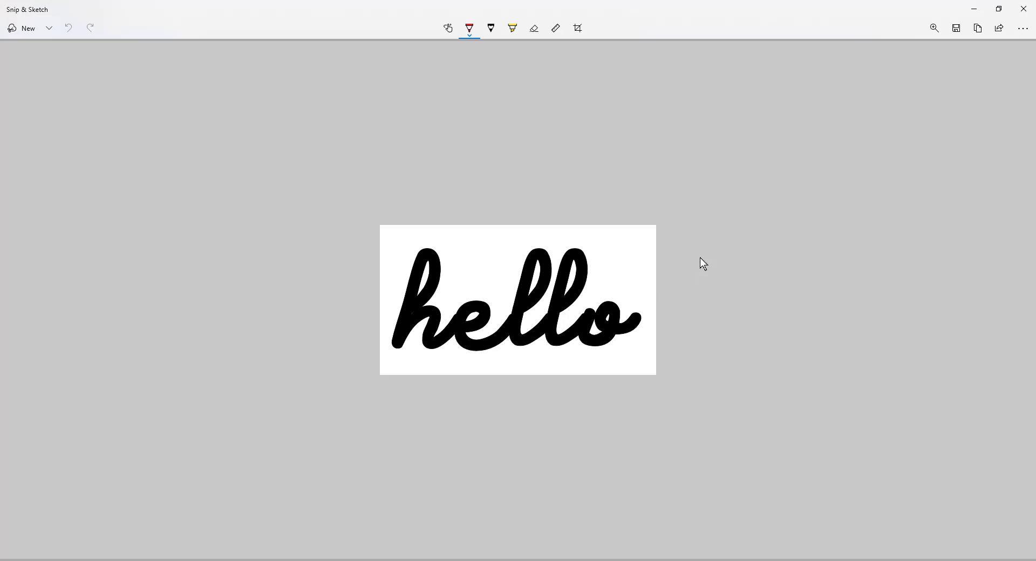
{"action": "left_click", "coordinate": [956, 28]}
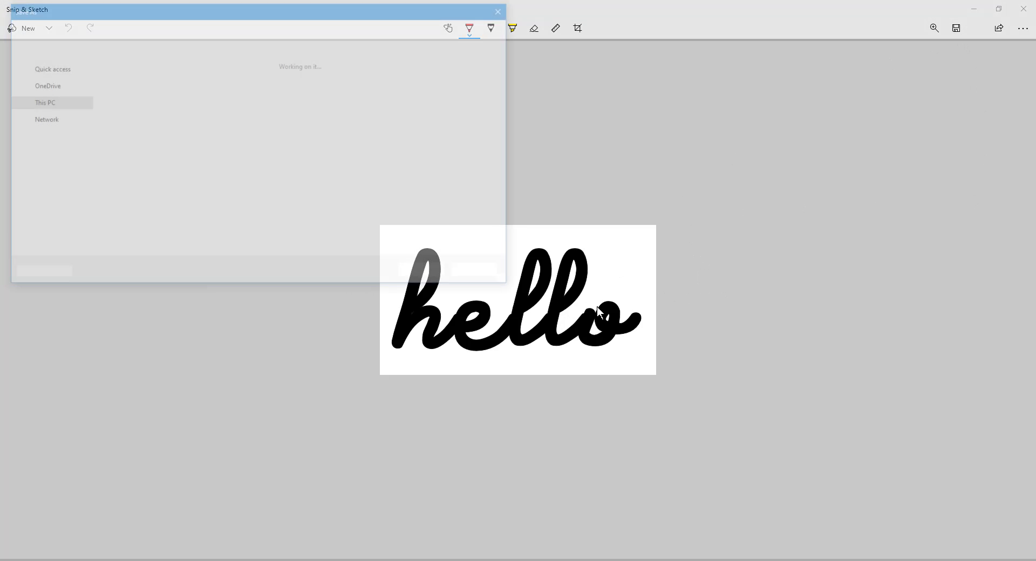
{"action": "left_click", "coordinate": [439, 273]}
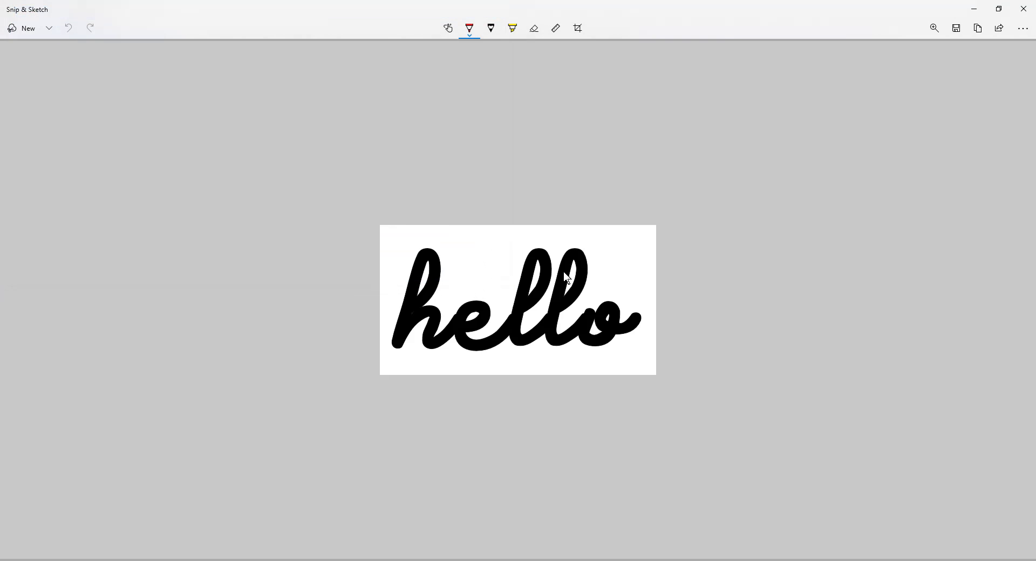
Step: Capture a rectangular snip of the black offset shape, save it to the Desktop as a JPG, and close Snip & Sketch
{"action": "left_click", "coordinate": [32, 29]}
{"action": "mouse_move", "coordinate": [233, 256]}
{"action": "left_mouse_down"}
{"action": "mouse_move", "coordinate": [382, 365]}
{"action": "mouse_move", "coordinate": [576, 433]}
{"action": "left_mouse_up"}
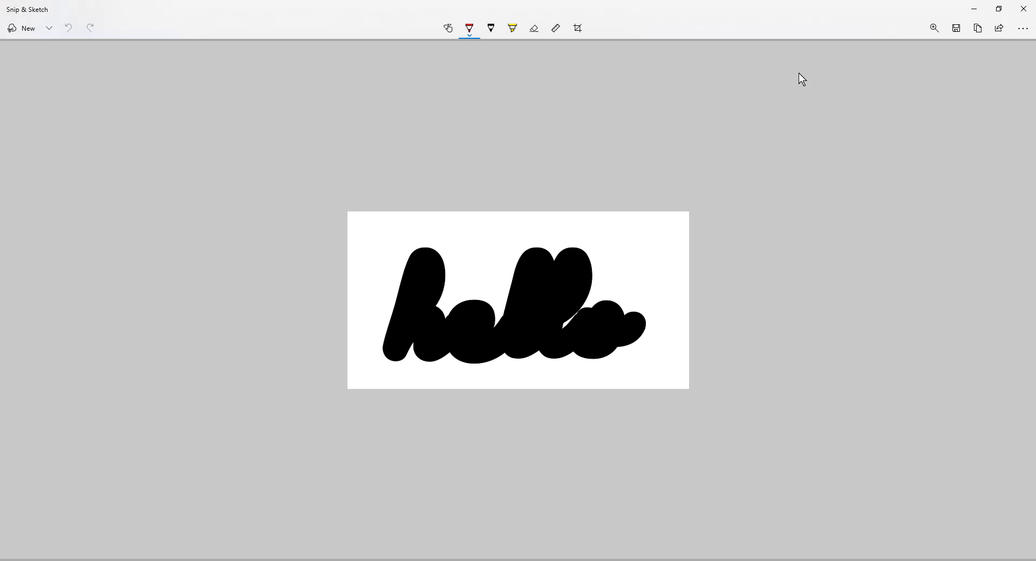
{"action": "left_click", "coordinate": [955, 28]}
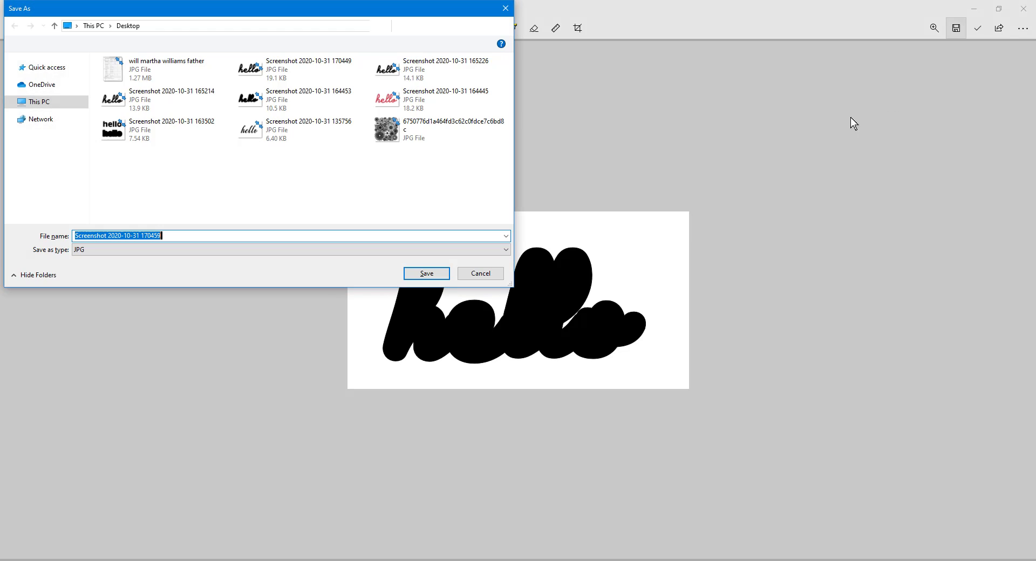
{"action": "left_click", "coordinate": [426, 273]}
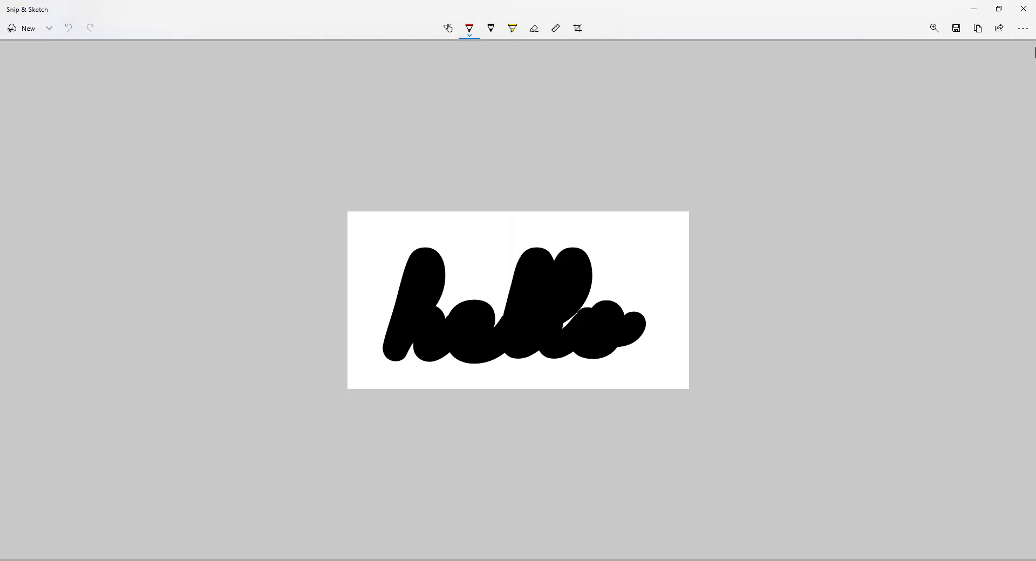
{"action": "left_click", "coordinate": [1023, 8]}
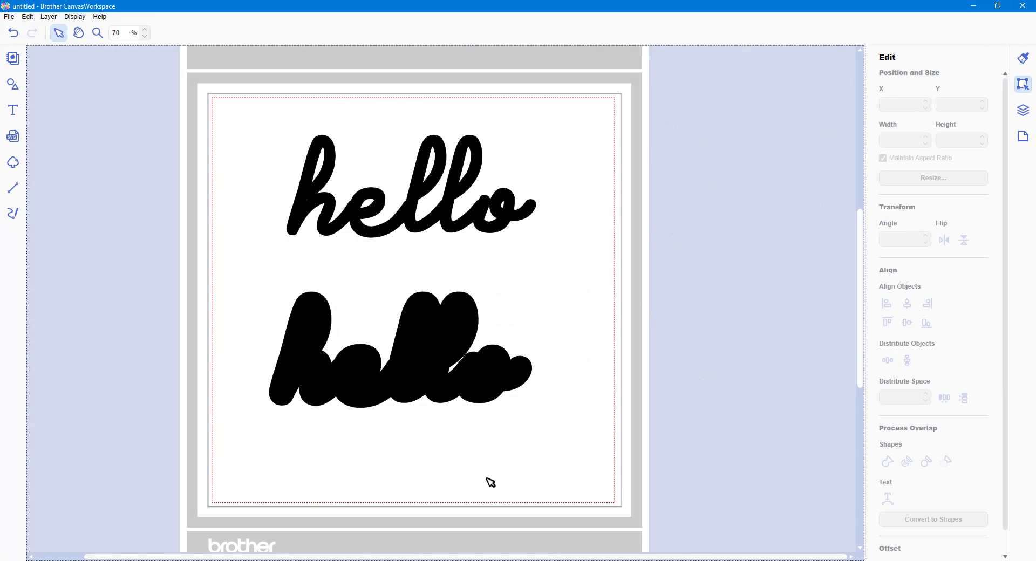
Step: Switch to Cricut Design Space and move the existing "hello" text together with its yellow weld result to the canvas's upper right
{"action": "left_click", "coordinate": [356, 560]}
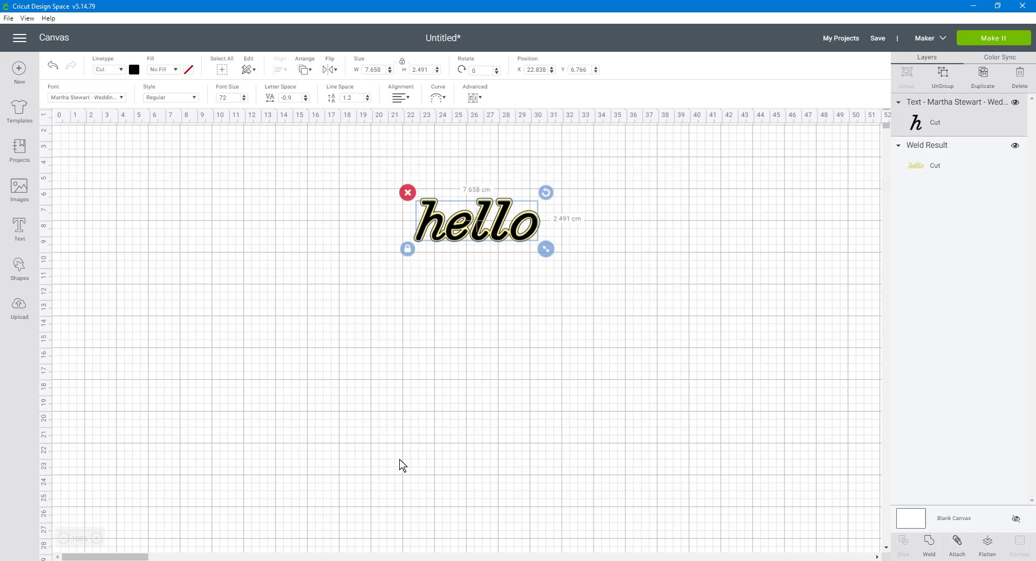
{"action": "left_click_drag", "start_coordinate": [357, 174], "coordinate": [591, 256]}
{"action": "left_click_drag", "start_coordinate": [482, 220], "coordinate": [690, 144]}
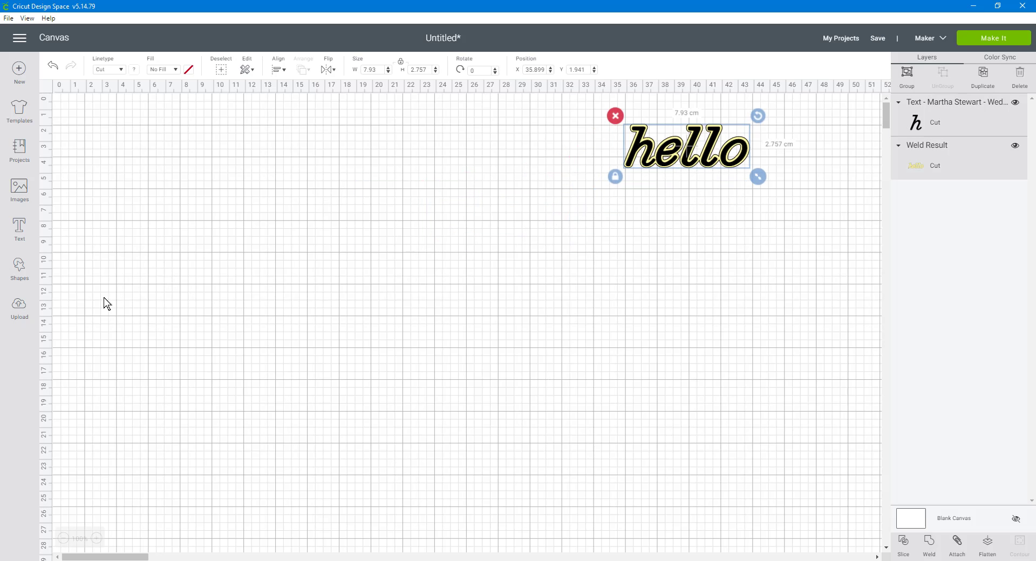
{"action": "left_click", "coordinate": [14, 308]}
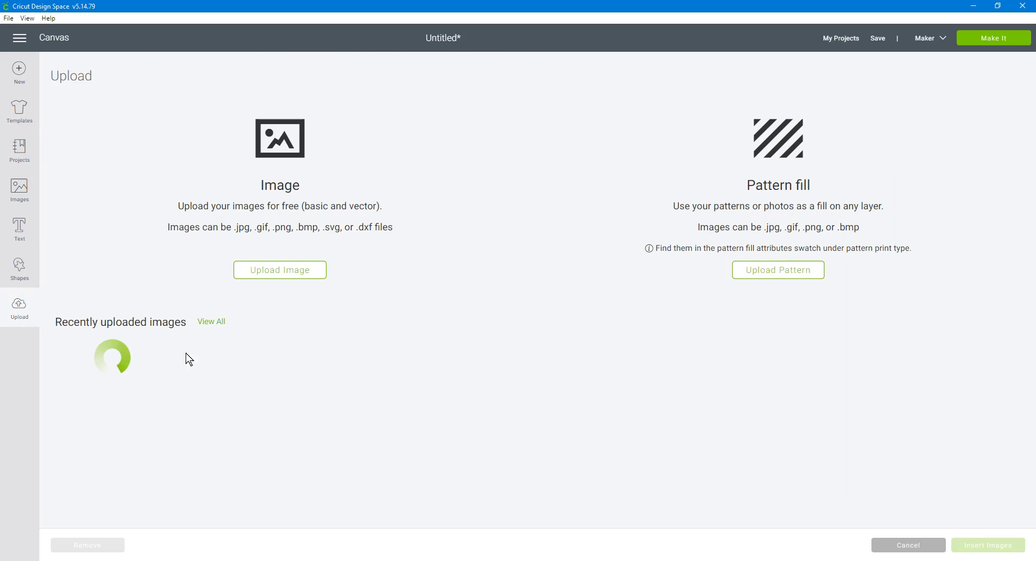
{"action": "left_click", "coordinate": [286, 275]}
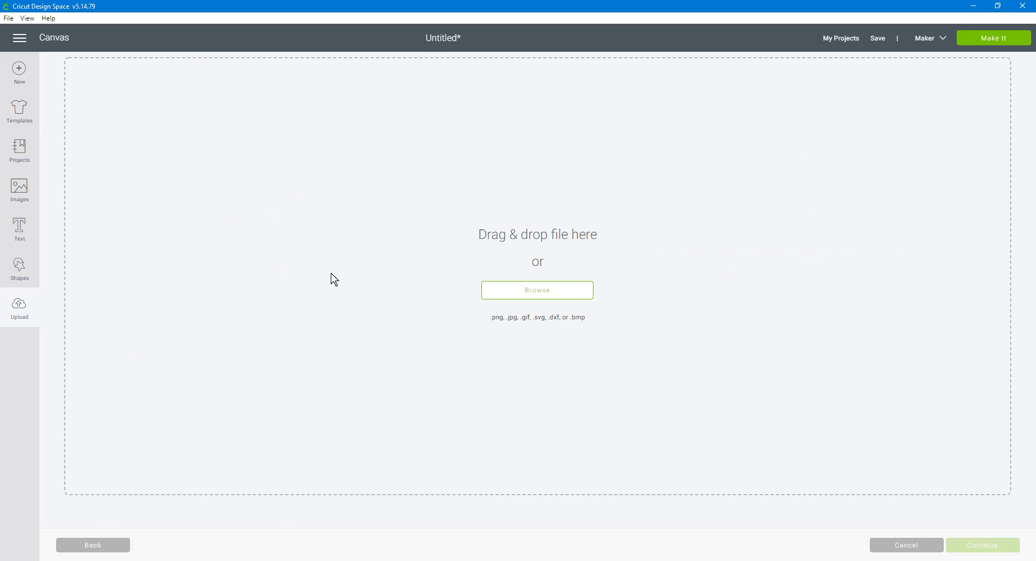
{"action": "left_click", "coordinate": [563, 293]}
{"action": "scroll", "coordinate": [282, 157], "scroll_direction": "down", "scroll_amount": 2}
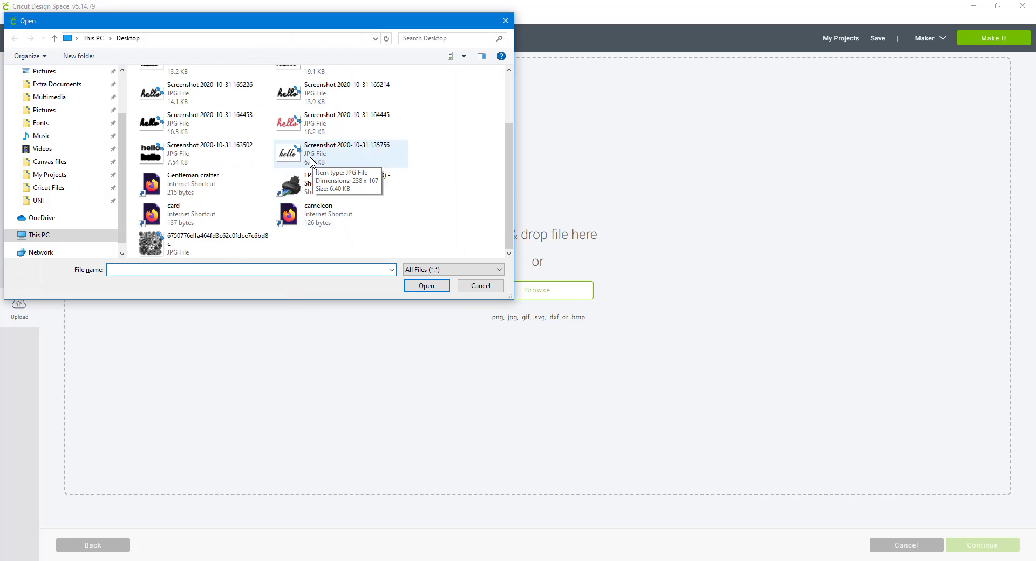
{"action": "scroll", "coordinate": [311, 161], "scroll_direction": "up", "scroll_amount": 2}
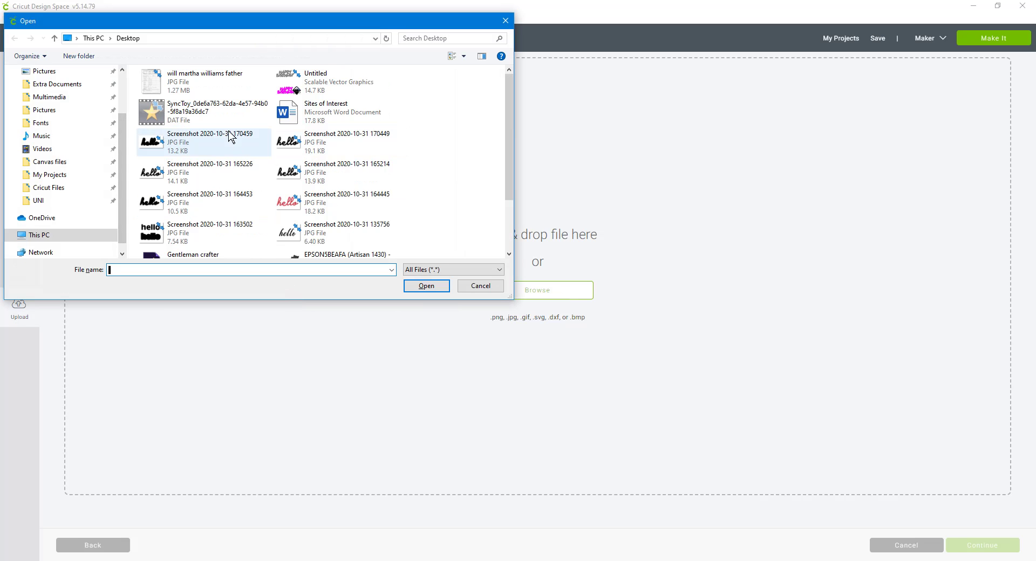
{"action": "left_click", "coordinate": [202, 141]}
{"action": "left_click", "coordinate": [427, 287]}
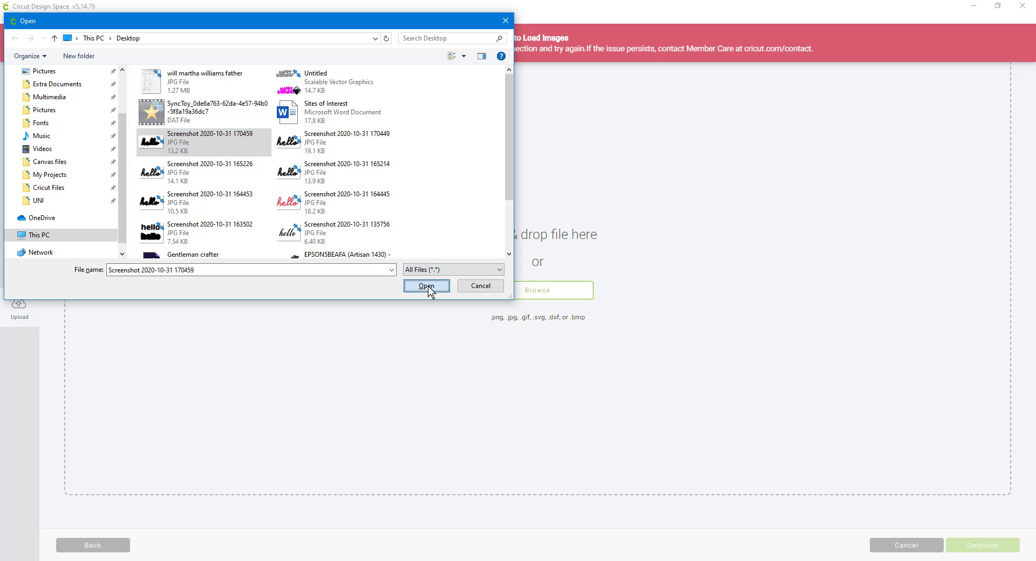
{"action": "left_click", "coordinate": [596, 161]}
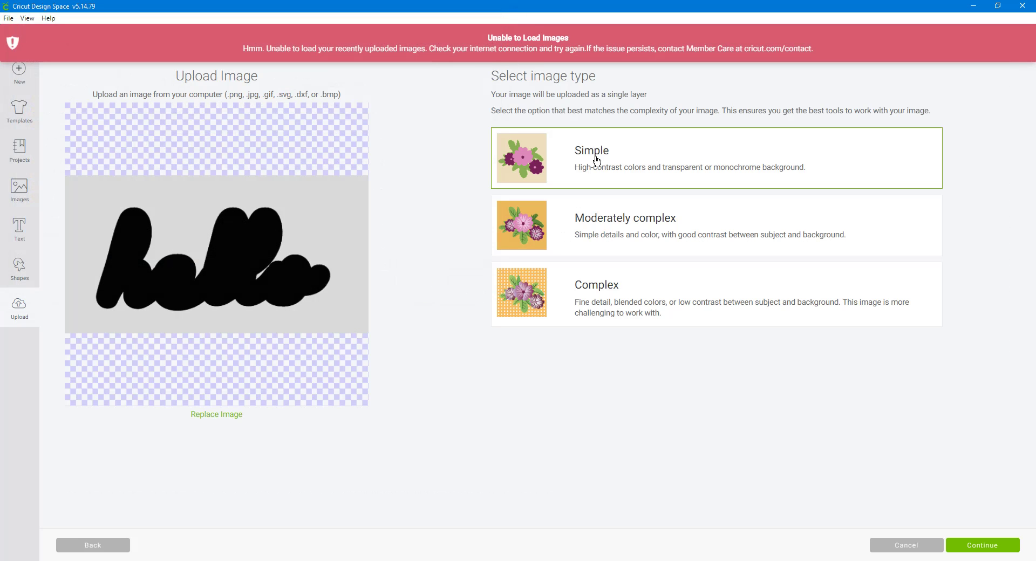
{"action": "left_click", "coordinate": [990, 546]}
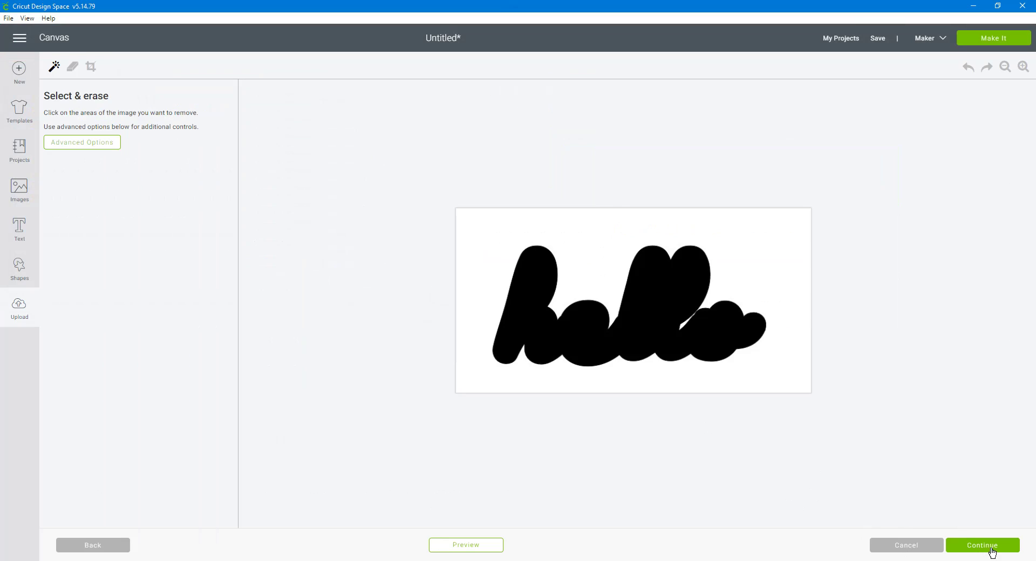
Step: Erase the white background around the offset shape, leaving its small inner gap unerased, and save it as a Cut image
{"action": "left_click", "coordinate": [592, 234]}
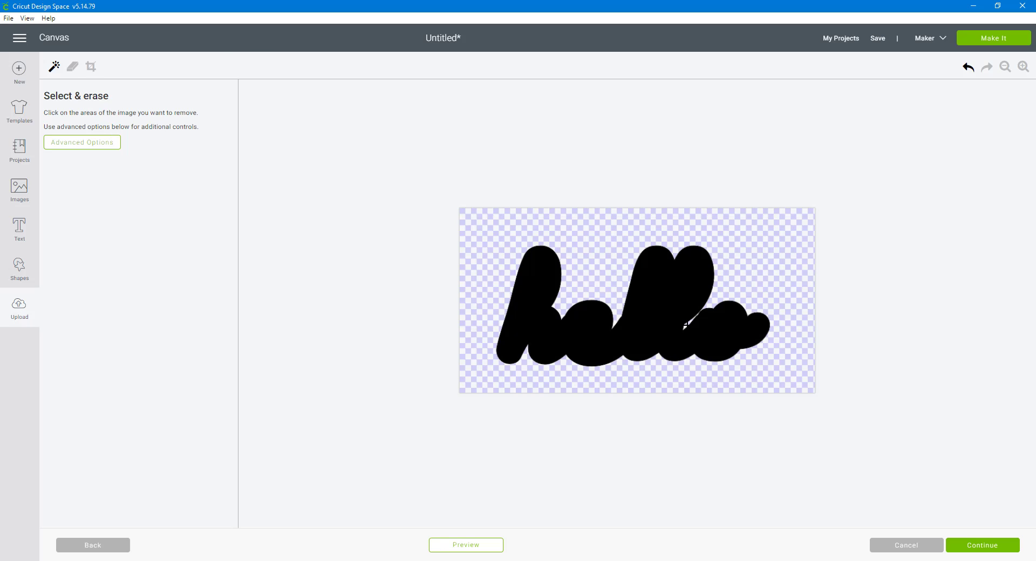
{"action": "left_click", "coordinate": [969, 67]}
{"action": "left_click", "coordinate": [980, 545]}
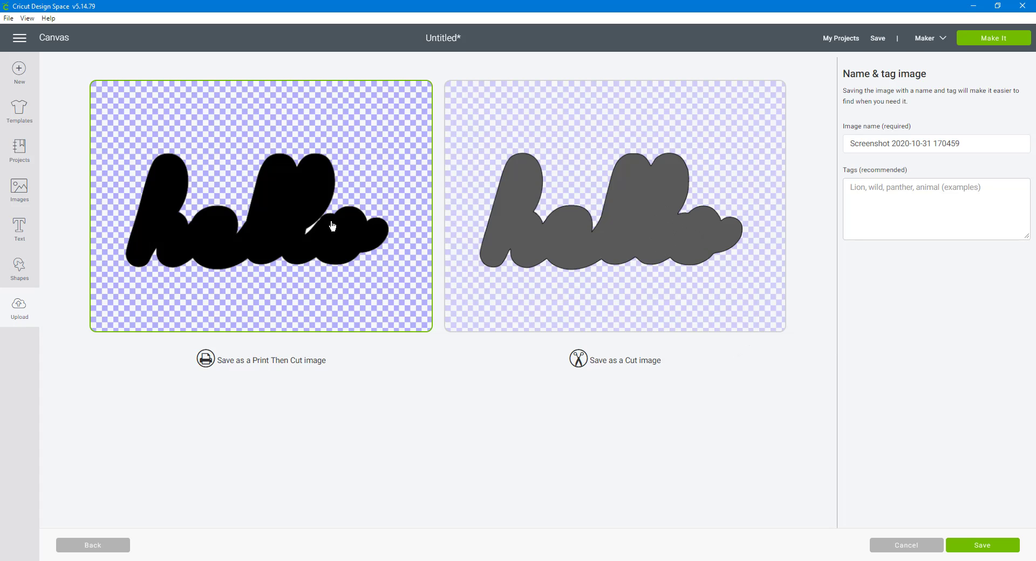
{"action": "left_click", "coordinate": [641, 239]}
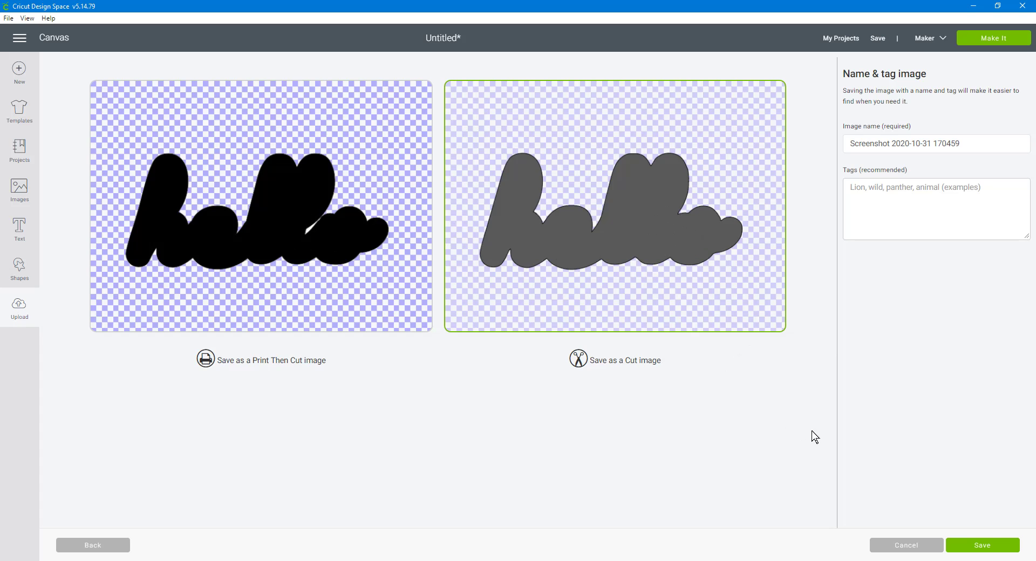
{"action": "left_click", "coordinate": [989, 546]}
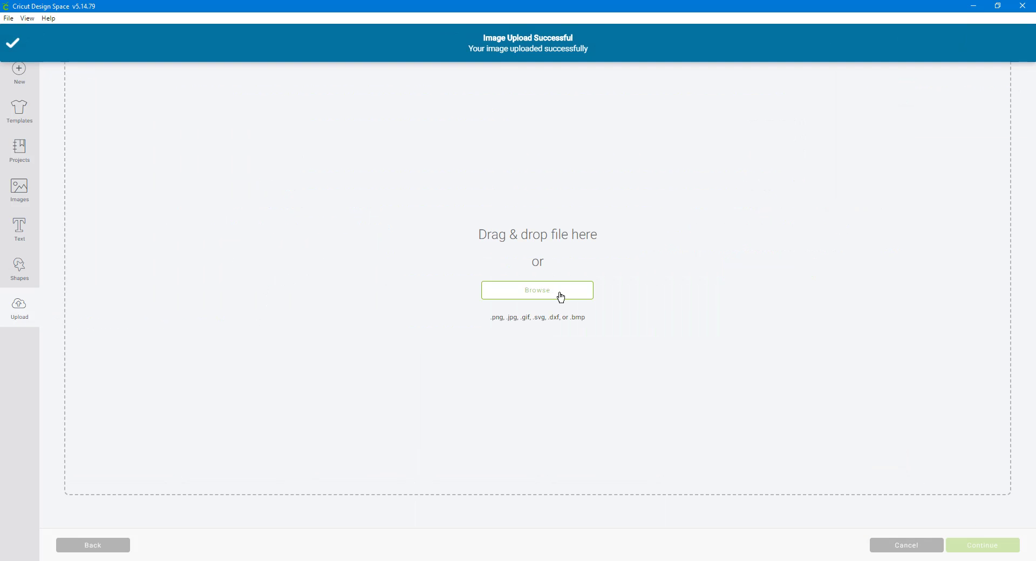
{"action": "left_click", "coordinate": [559, 297]}
{"action": "left_click", "coordinate": [337, 139]}
{"action": "left_click", "coordinate": [427, 286]}
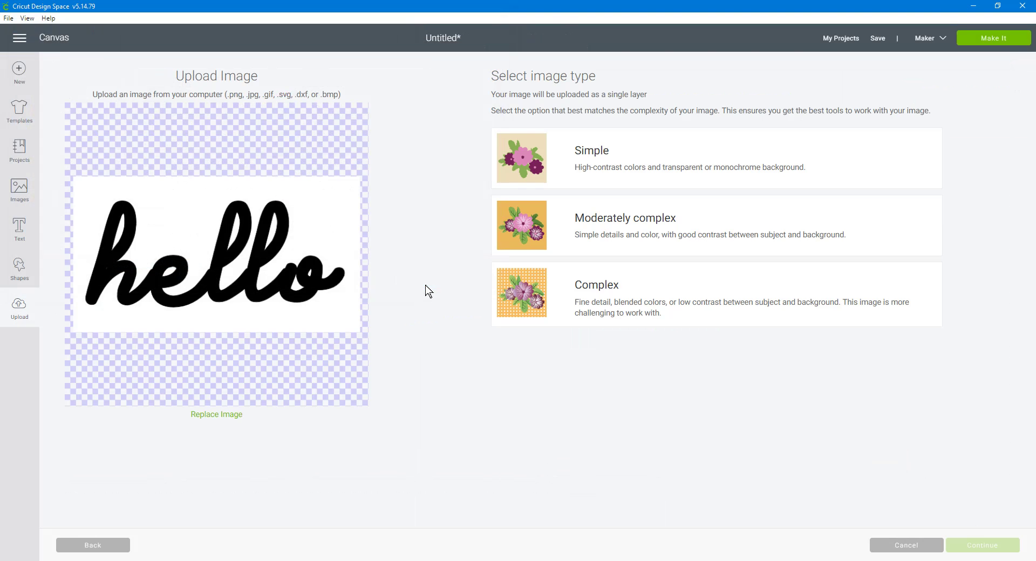
{"action": "left_click", "coordinate": [590, 167]}
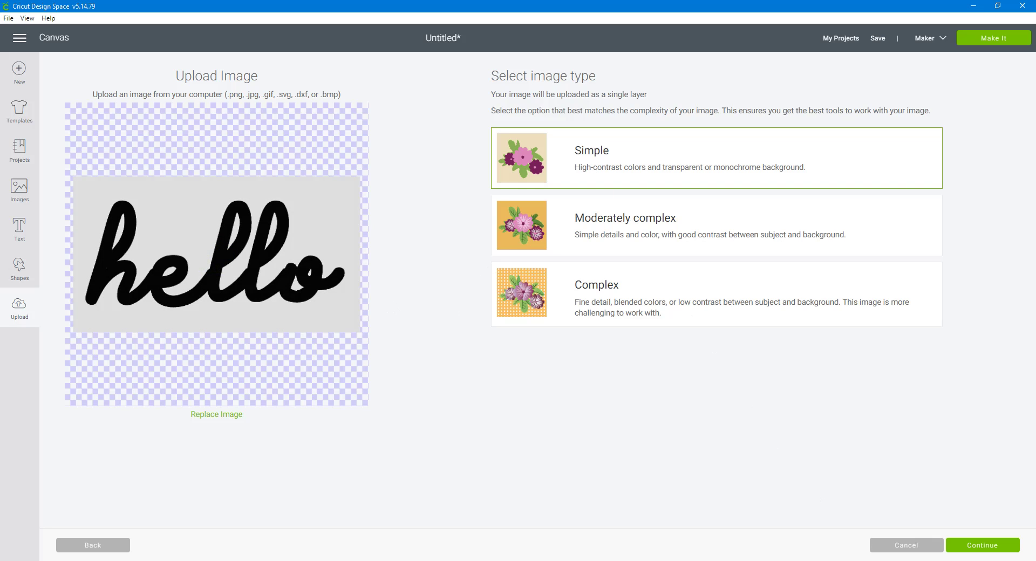
{"action": "left_click", "coordinate": [982, 546]}
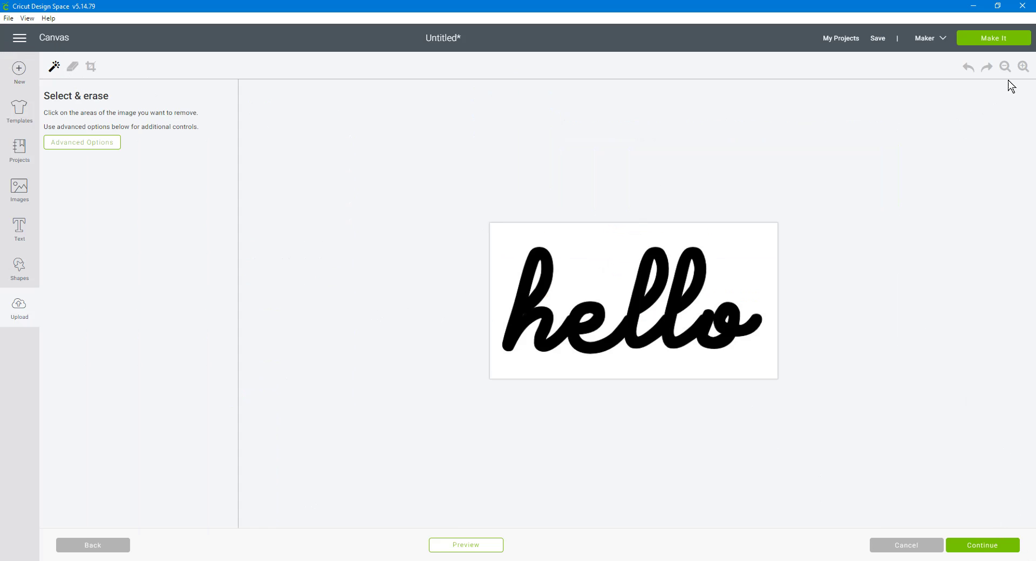
Step: Erase the white background around the script "hello" and the white areas inside the letter loops
{"action": "left_click", "coordinate": [1023, 66]}
{"action": "left_click", "coordinate": [1022, 66]}
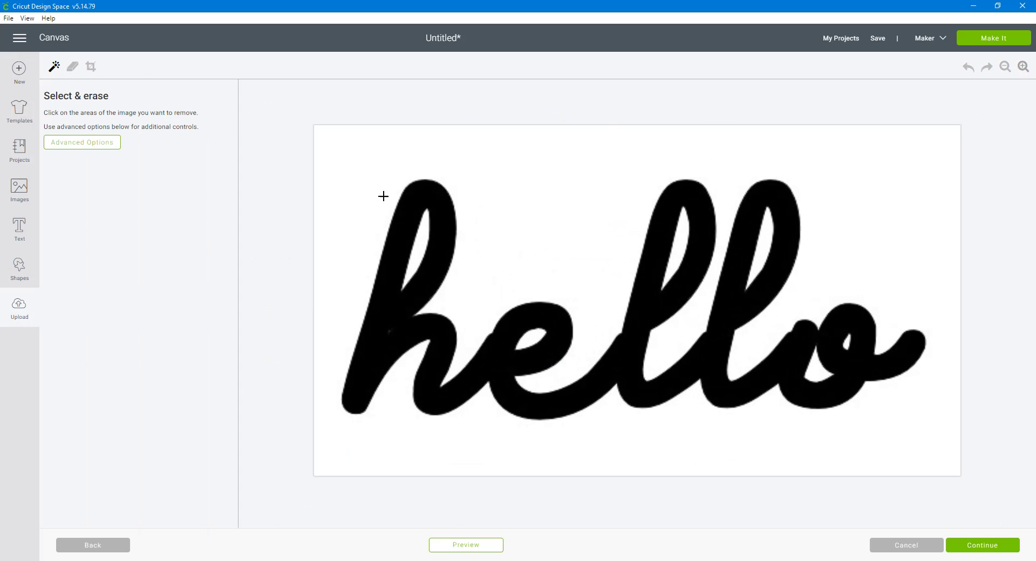
{"action": "left_click", "coordinate": [547, 183]}
{"action": "left_click", "coordinate": [421, 239]}
{"action": "left_click", "coordinate": [523, 339]}
{"action": "left_click", "coordinate": [679, 226]}
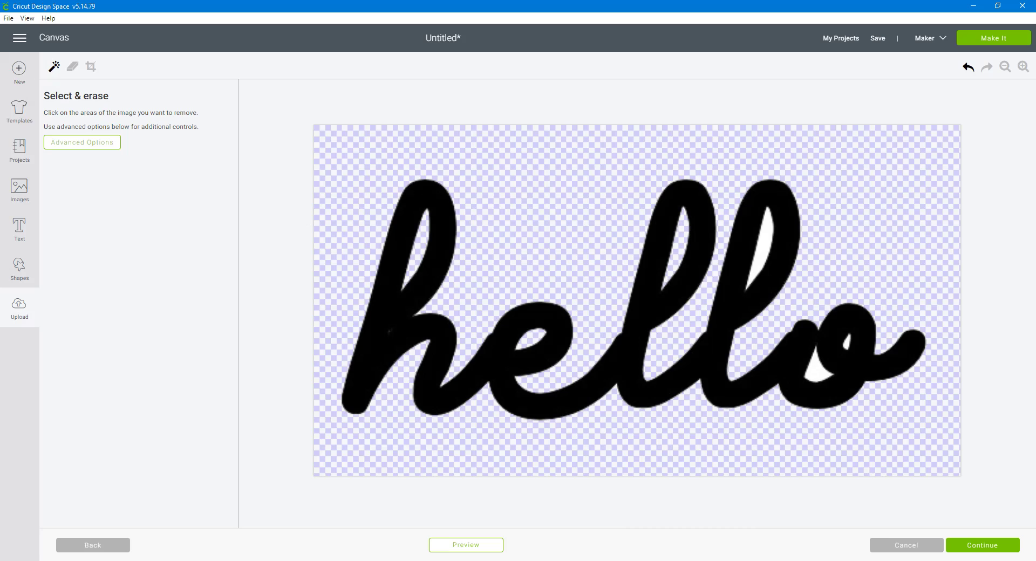
{"action": "left_click", "coordinate": [766, 237]}
{"action": "left_click", "coordinate": [820, 368]}
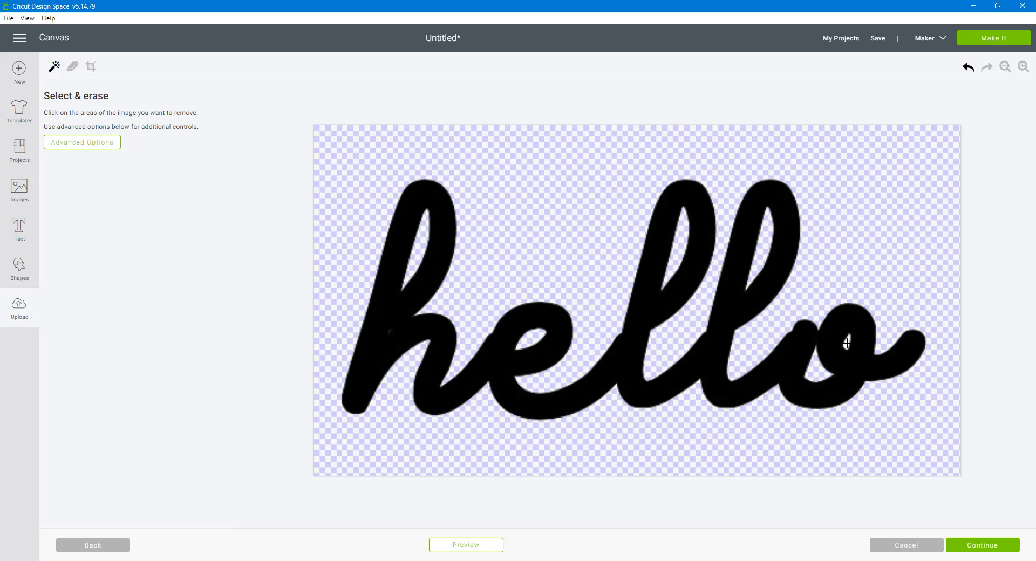
{"action": "left_click", "coordinate": [1003, 545]}
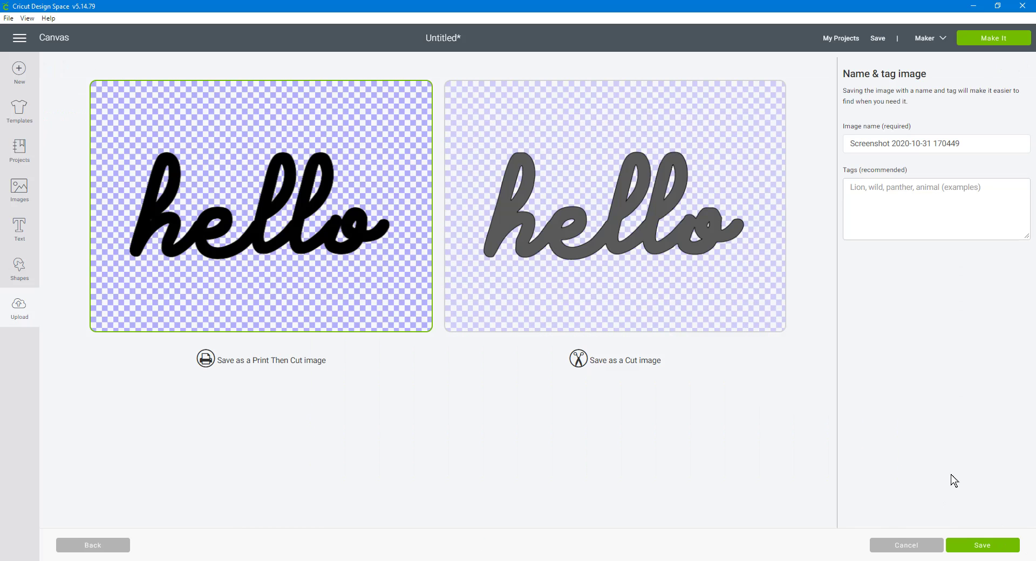
{"action": "left_click", "coordinate": [707, 278]}
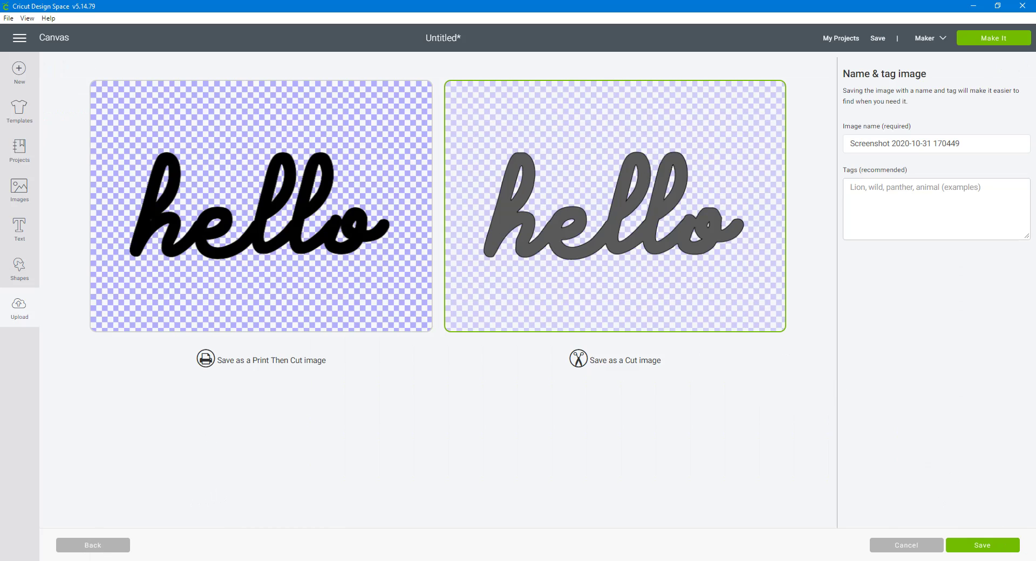
{"action": "left_click", "coordinate": [990, 546]}
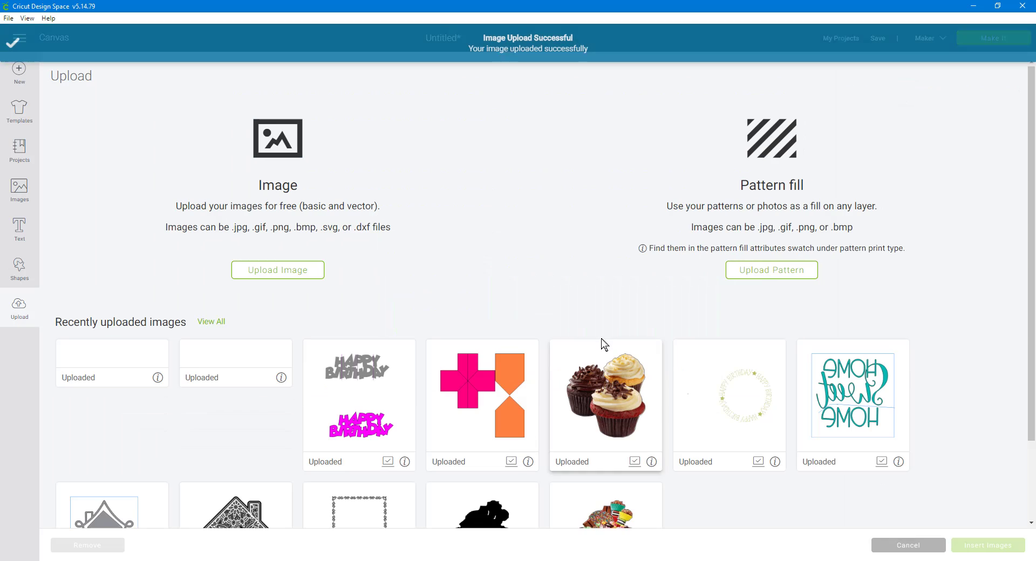
Step: Insert the uploaded "hello" and its offset shape on the canvas and place them side by side, offset on the left
{"action": "left_click", "coordinate": [115, 383]}
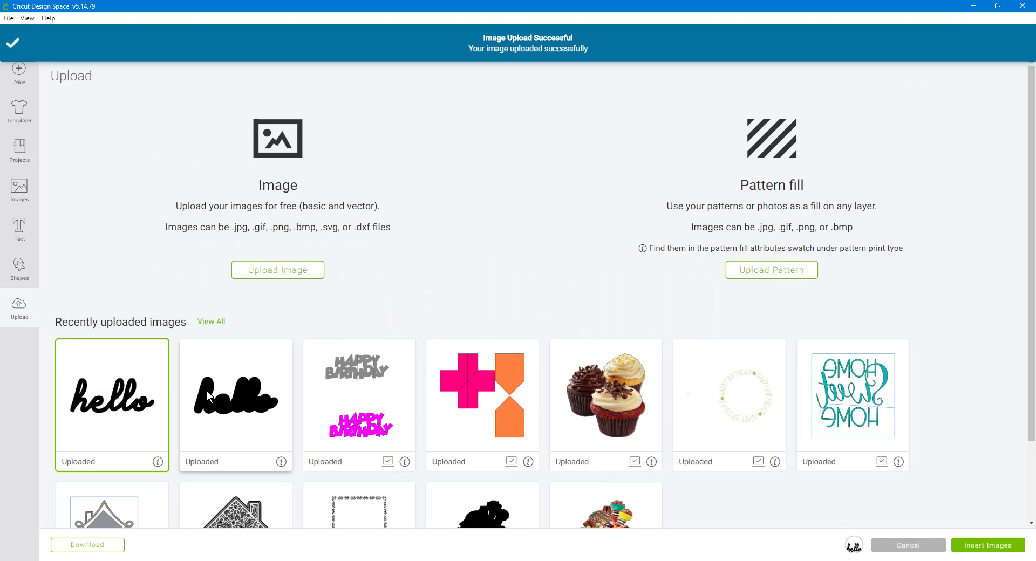
{"action": "left_click", "coordinate": [245, 387]}
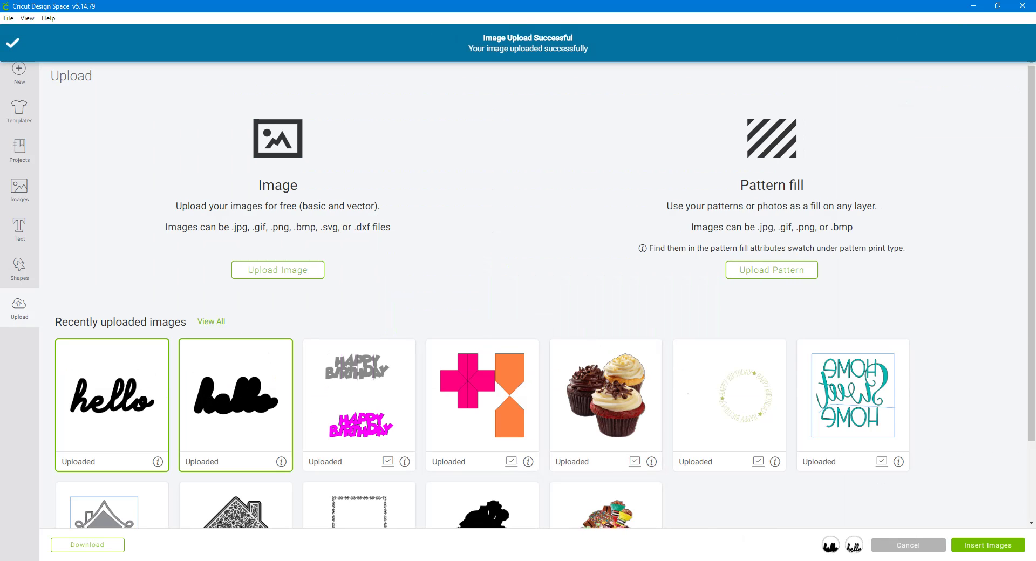
{"action": "left_click", "coordinate": [1012, 550]}
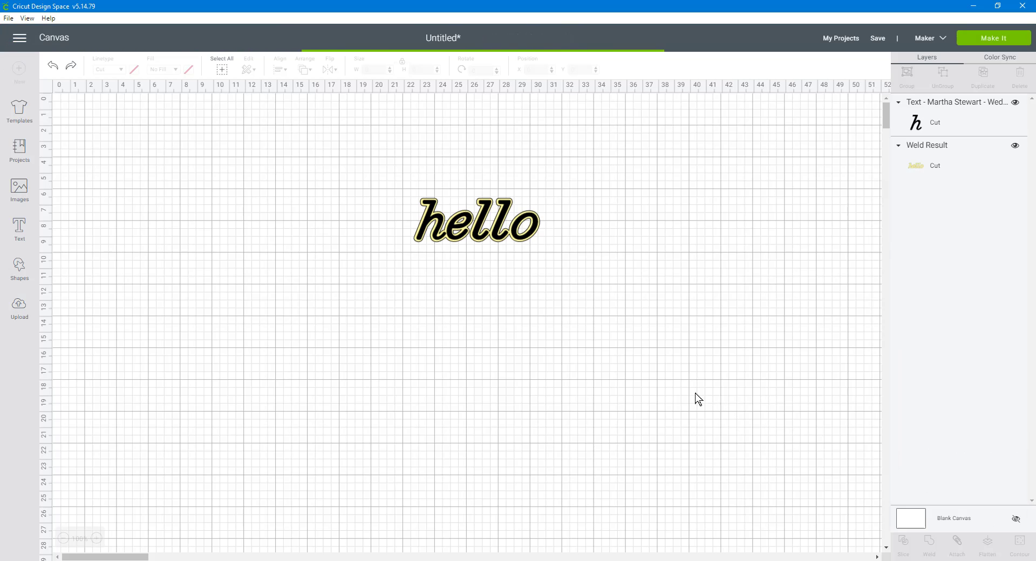
{"action": "left_click", "coordinate": [478, 370]}
{"action": "left_click_drag", "start_coordinate": [445, 344], "coordinate": [725, 381]}
{"action": "left_click_drag", "start_coordinate": [345, 344], "coordinate": [238, 395]}
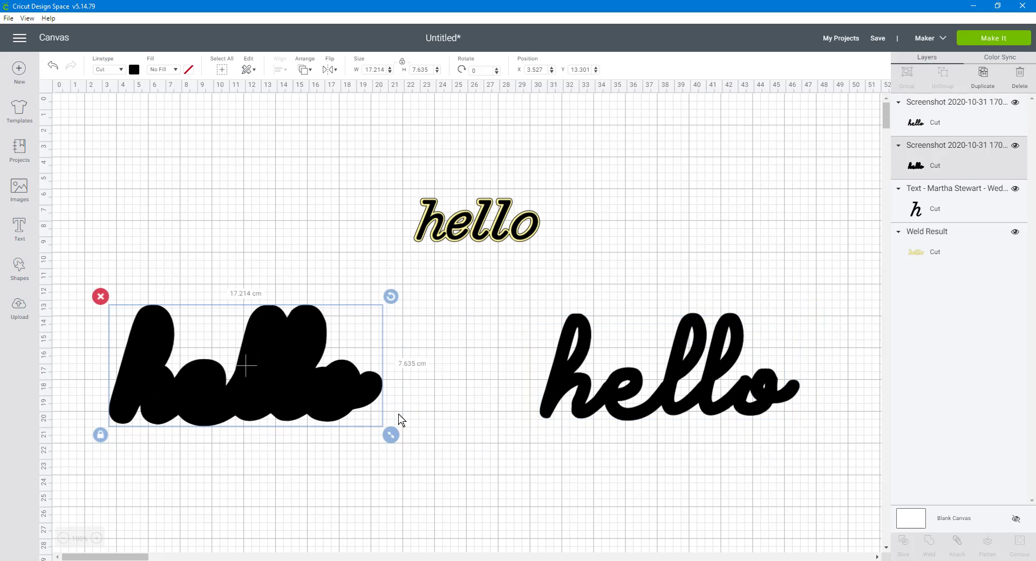
Step: Recolour the script "hello" light yellow and place it centred over the black offset shape
{"action": "left_click", "coordinate": [570, 431]}
{"action": "left_click", "coordinate": [608, 394]}
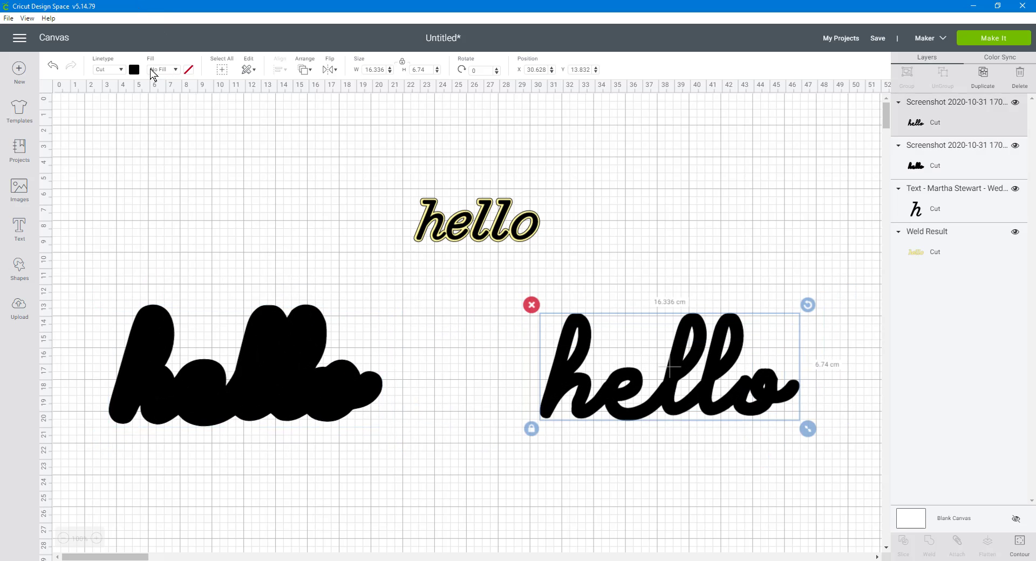
{"action": "left_click", "coordinate": [135, 70]}
{"action": "left_click", "coordinate": [145, 109]}
{"action": "left_click_drag", "start_coordinate": [671, 398], "coordinate": [245, 389]}
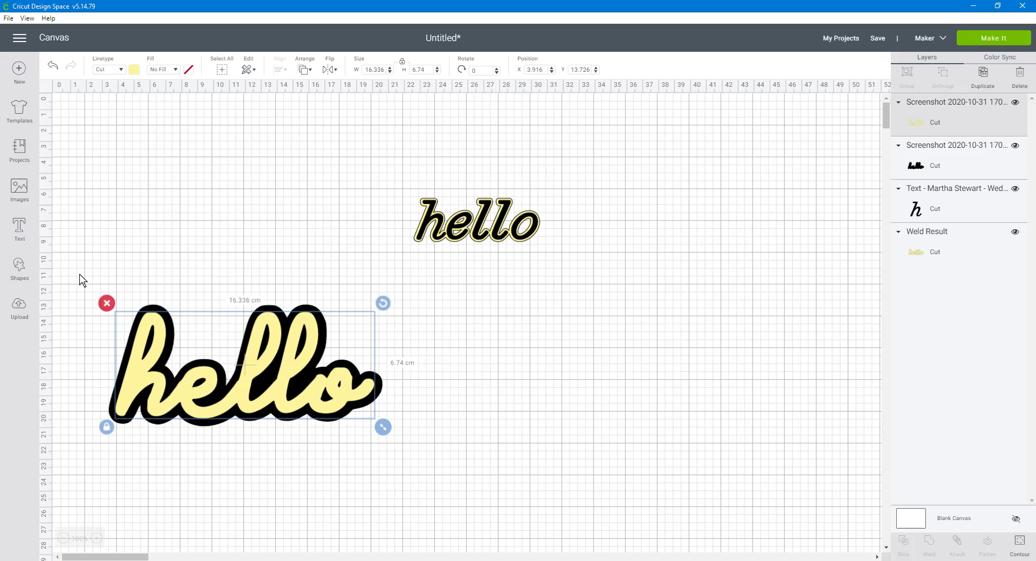
Step: Scale the yellow "hello" and its black offset together to about 12.1 cm wide and move them to the canvas's upper right
{"action": "left_click_drag", "start_coordinate": [62, 266], "coordinate": [435, 499]}
{"action": "left_click_drag", "start_coordinate": [273, 404], "coordinate": [661, 407]}
{"action": "left_click_drag", "start_coordinate": [778, 440], "coordinate": [697, 400]}
{"action": "left_click_drag", "start_coordinate": [587, 377], "coordinate": [689, 284]}
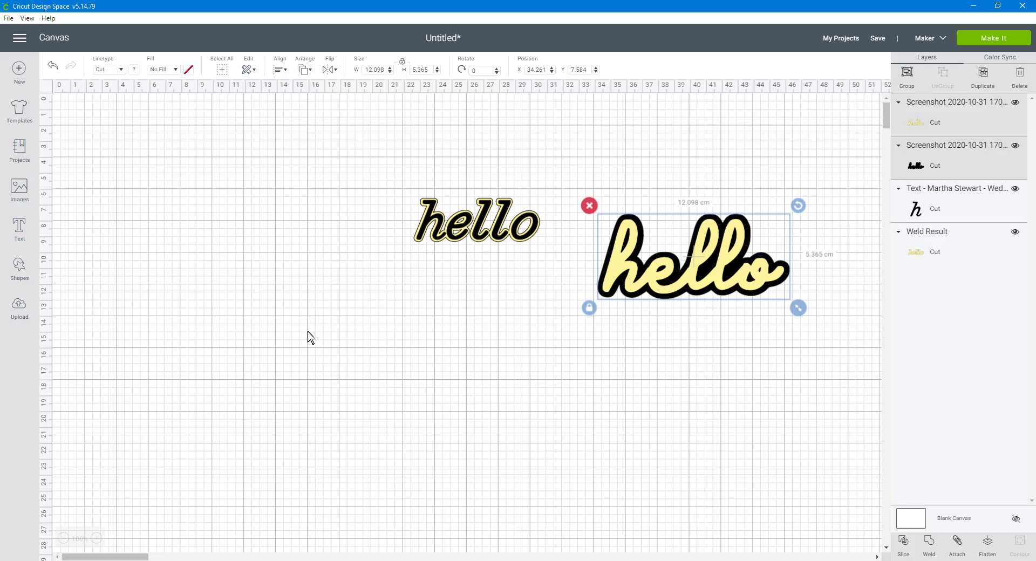
Step: Shift the black "hello" text slightly down, and move it with its yellow weld result above the script lettering
{"action": "mouse_move", "coordinate": [473, 224]}
{"action": "left_mouse_down"}
{"action": "mouse_move", "coordinate": [510, 194]}
{"action": "mouse_move", "coordinate": [476, 233]}
{"action": "left_mouse_up"}
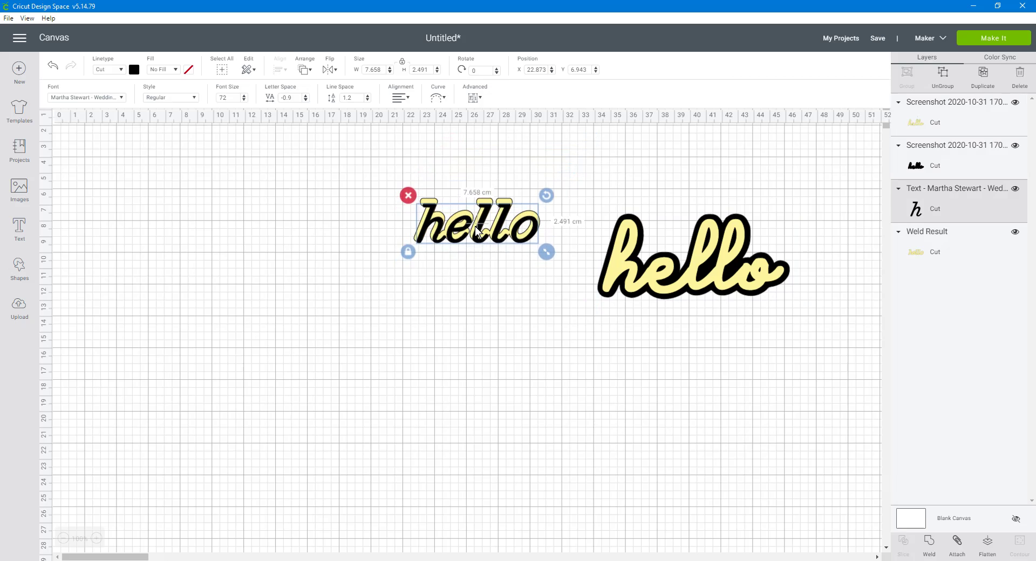
{"action": "left_click", "coordinate": [400, 178]}
{"action": "left_click_drag", "start_coordinate": [400, 178], "coordinate": [560, 271]}
{"action": "left_click_drag", "start_coordinate": [511, 225], "coordinate": [635, 156]}
Step: Start a new text object and clear the Multi-Layer filter from its font list
{"action": "left_click", "coordinate": [23, 231]}
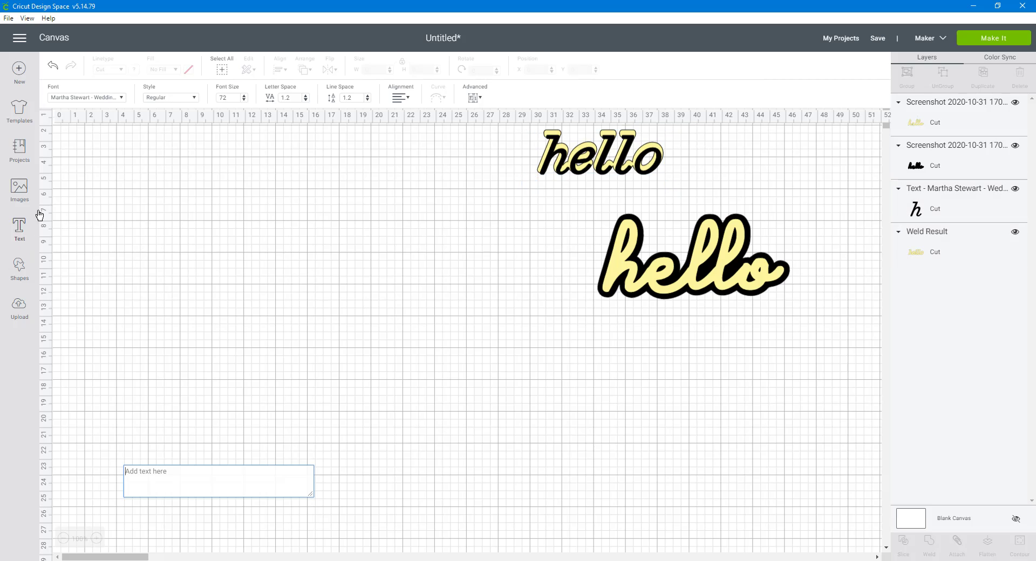
{"action": "left_click", "coordinate": [123, 99]}
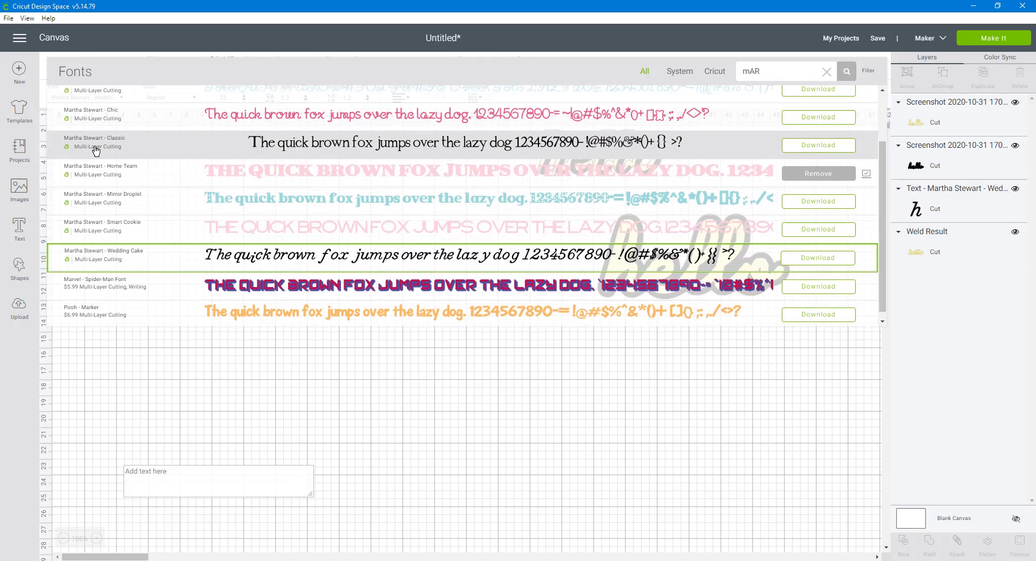
{"action": "left_click", "coordinate": [866, 72]}
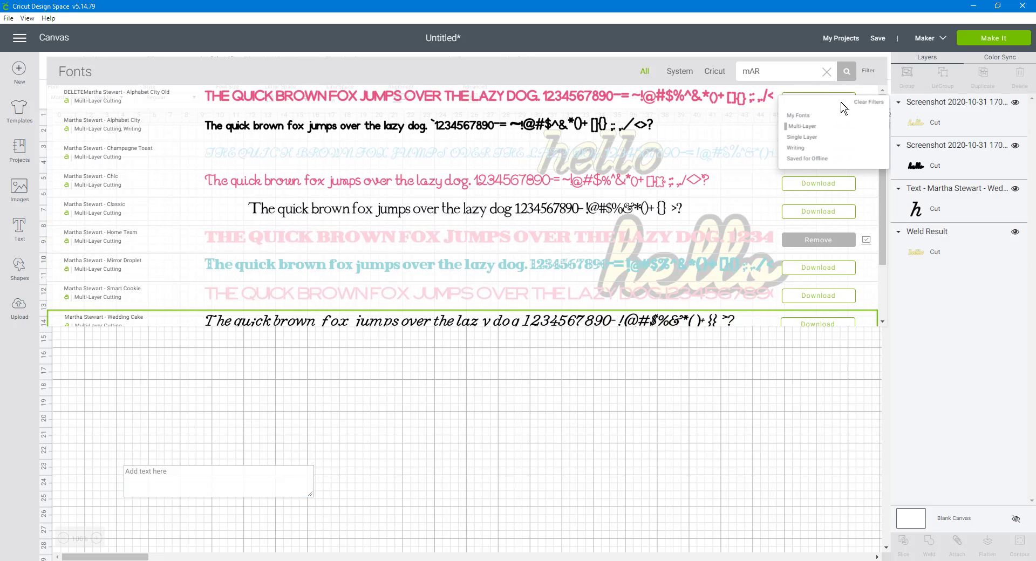
{"action": "left_click", "coordinate": [862, 102]}
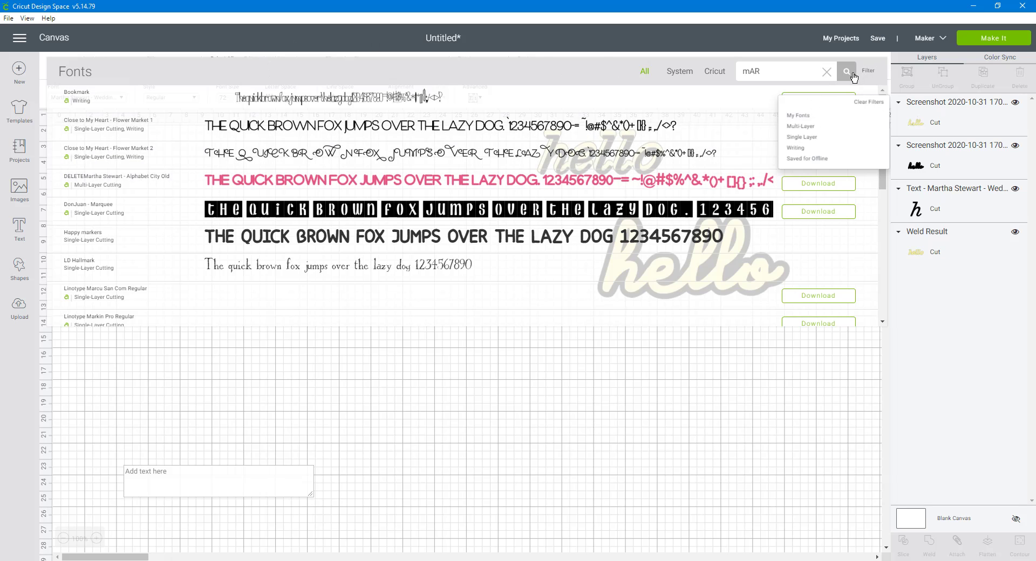
Step: Search the fonts for "cric" and choose Cricut Sans for the new text
{"action": "left_click", "coordinate": [644, 71]}
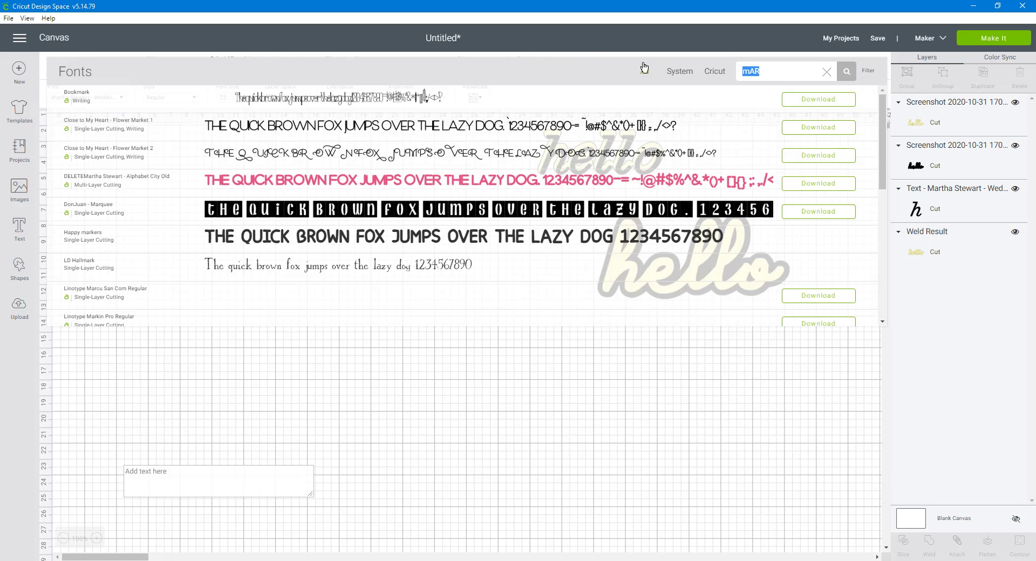
{"action": "type", "text": "cr"}
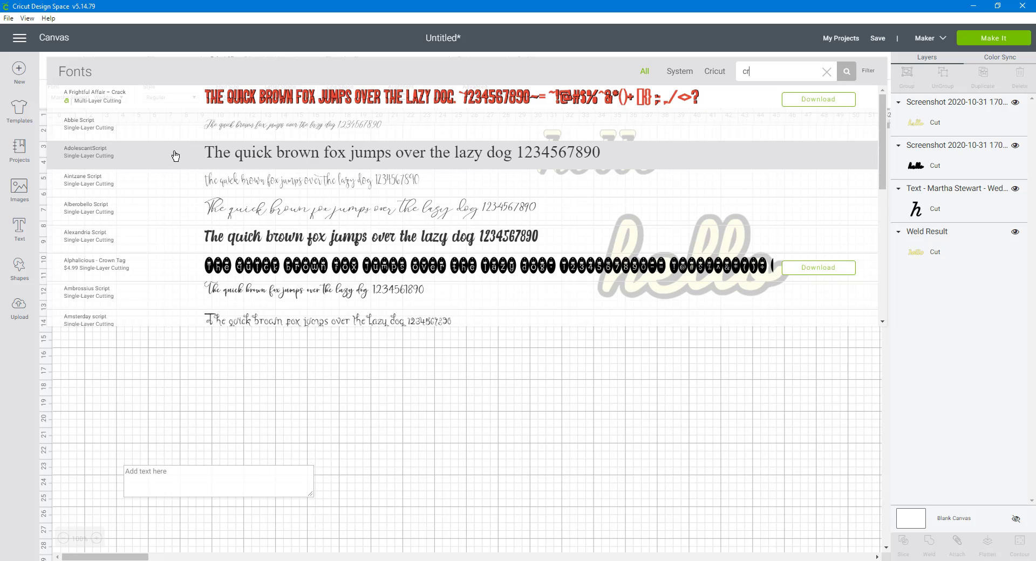
{"action": "scroll", "coordinate": [176, 155], "scroll_direction": "down", "scroll_amount": 2}
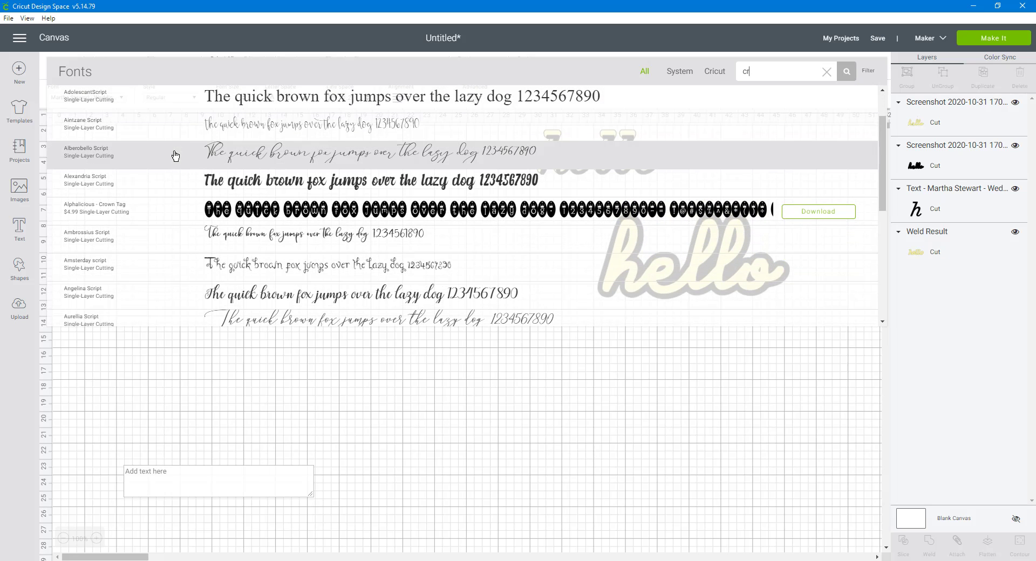
{"action": "scroll", "coordinate": [175, 156], "scroll_direction": "down", "scroll_amount": 2}
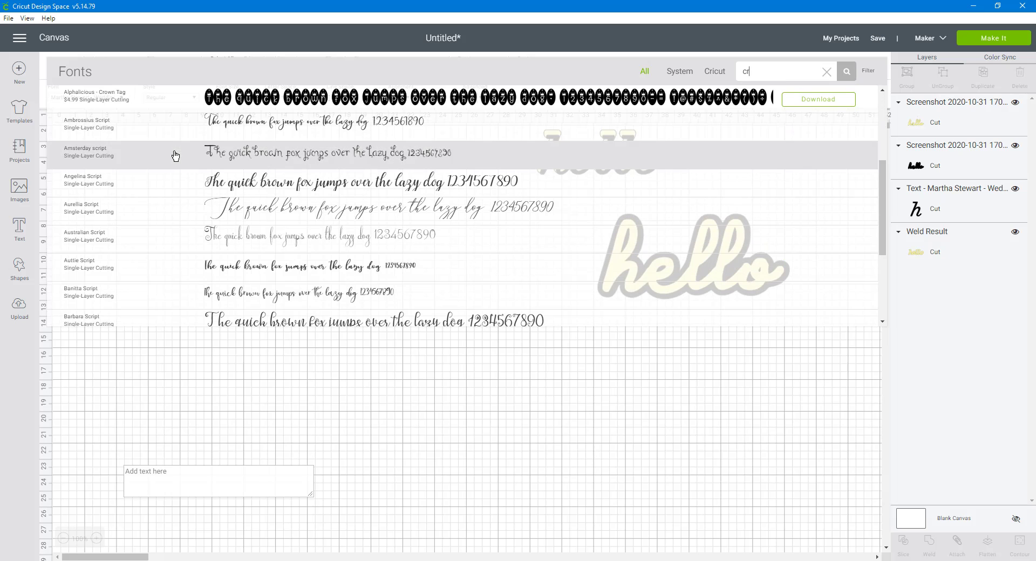
{"action": "scroll", "coordinate": [176, 156], "scroll_direction": "up", "scroll_amount": 3}
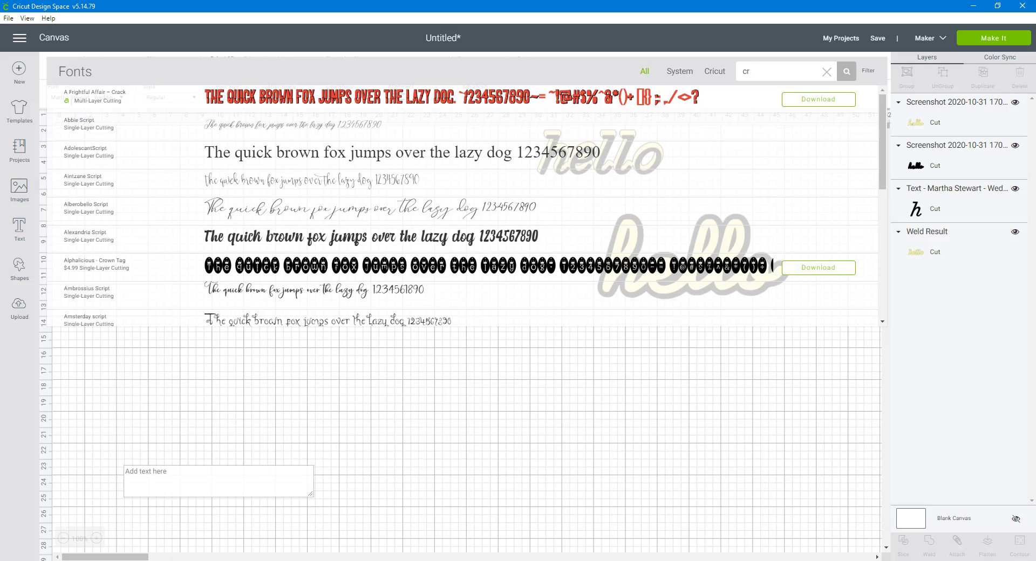
{"action": "type", "text": "ic"}
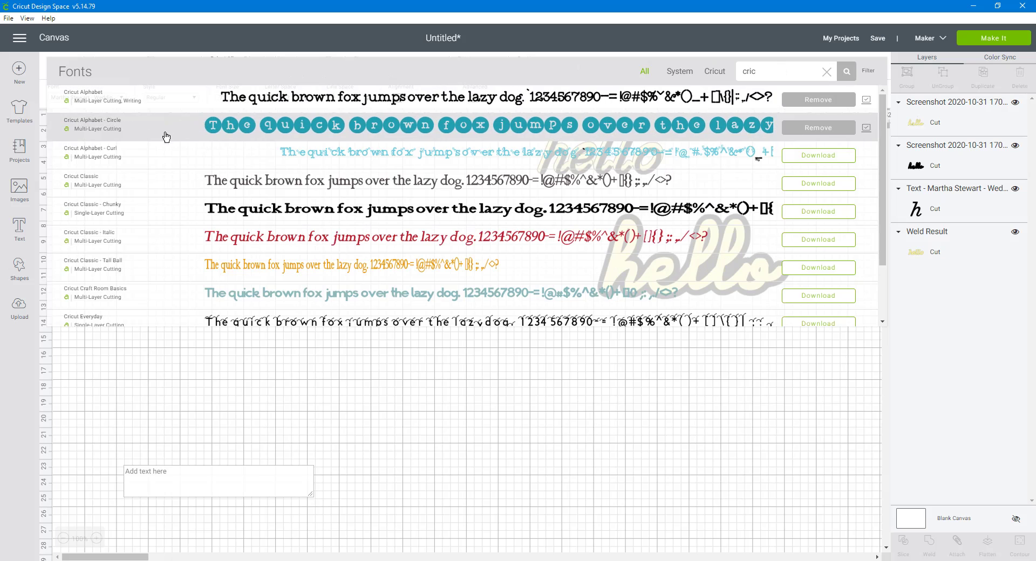
{"action": "scroll", "coordinate": [149, 214], "scroll_direction": "down", "scroll_amount": 3}
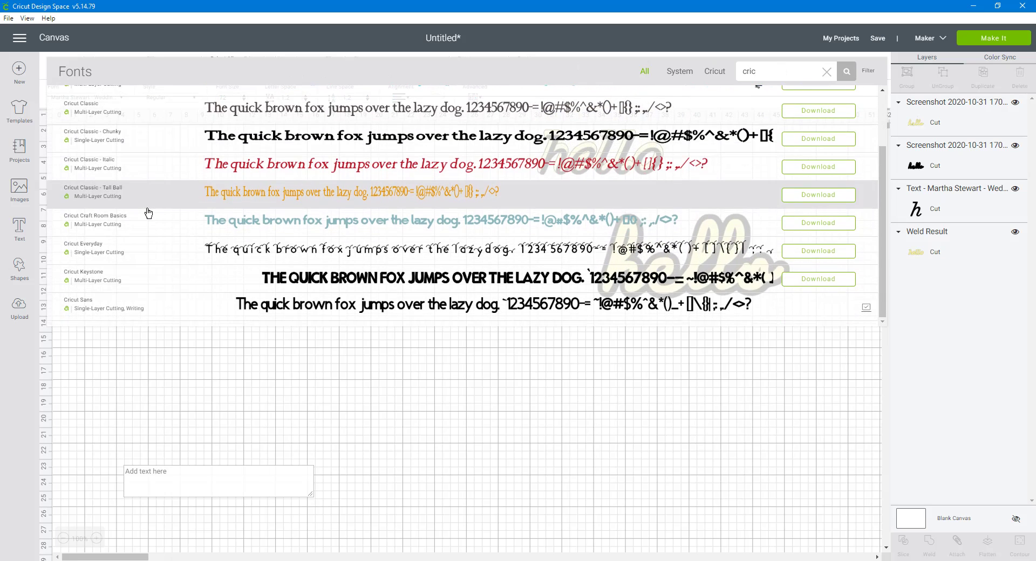
{"action": "left_click", "coordinate": [184, 304]}
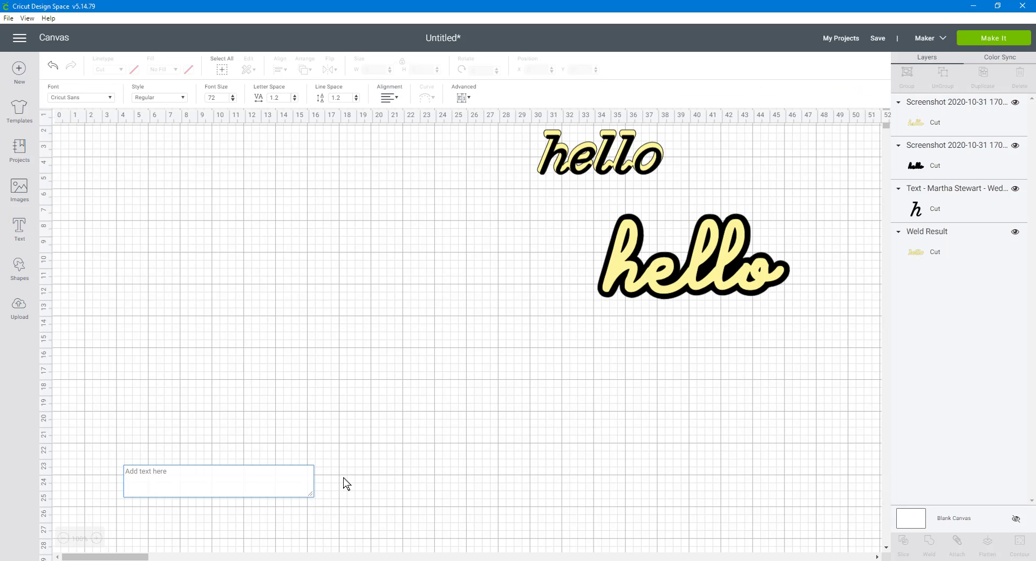
Step: Enter "hello" as the text and place it in a clear area at about X 7.1, Y 12.1 cm
{"action": "type", "text": "hello"}
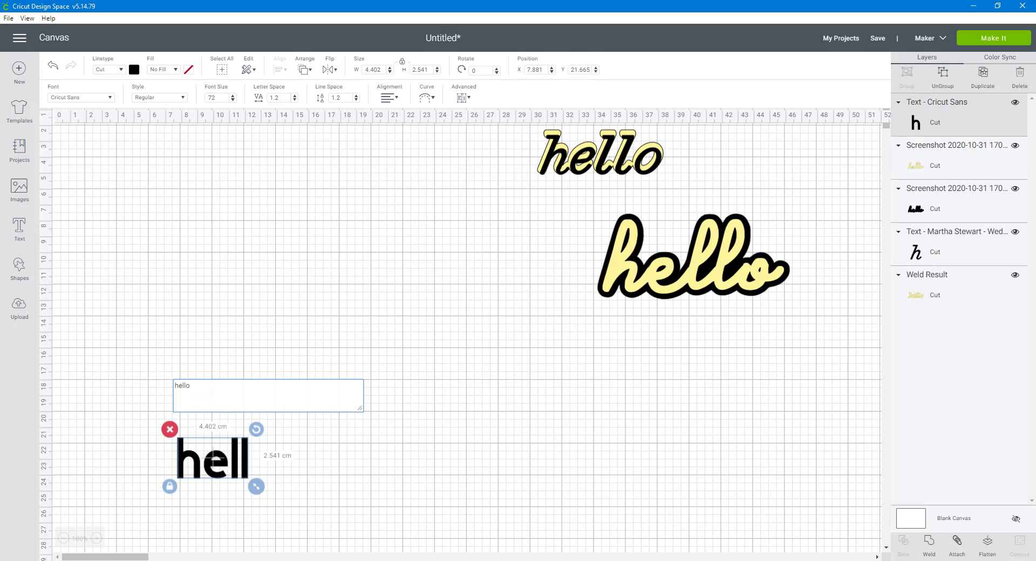
{"action": "left_click", "coordinate": [360, 491]}
{"action": "left_click_drag", "start_coordinate": [221, 477], "coordinate": [208, 326]}
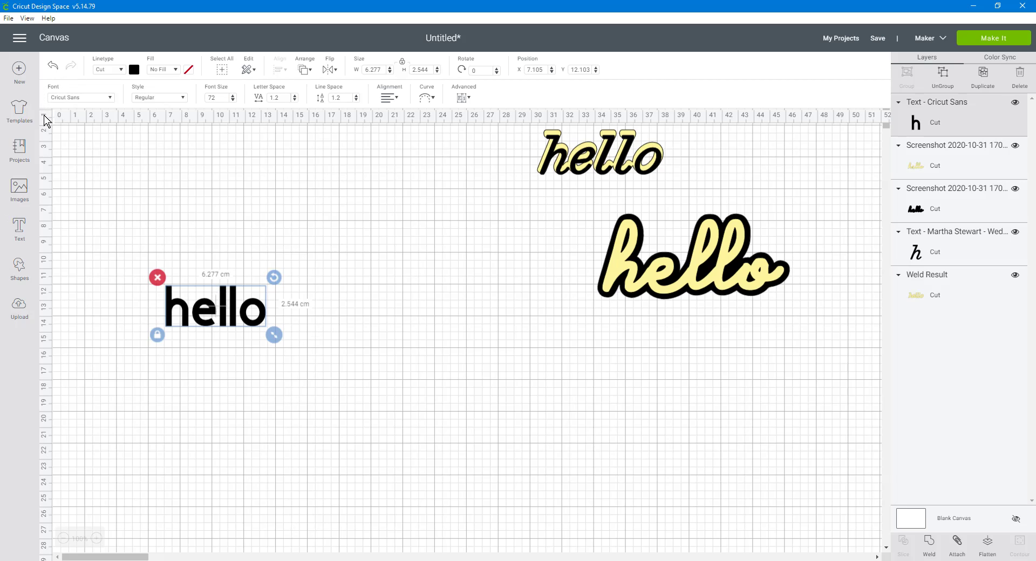
Step: Capture a rectangular snip of the Cricut Sans "hello" with Snip & Sketch and save it as an image
{"action": "left_click", "coordinate": [305, 192]}
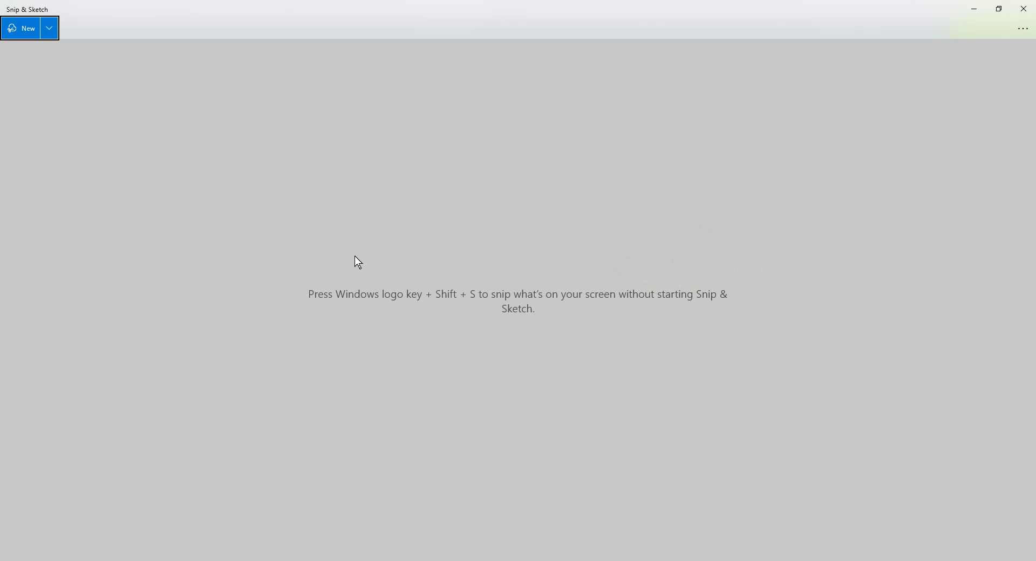
{"action": "left_click", "coordinate": [24, 31]}
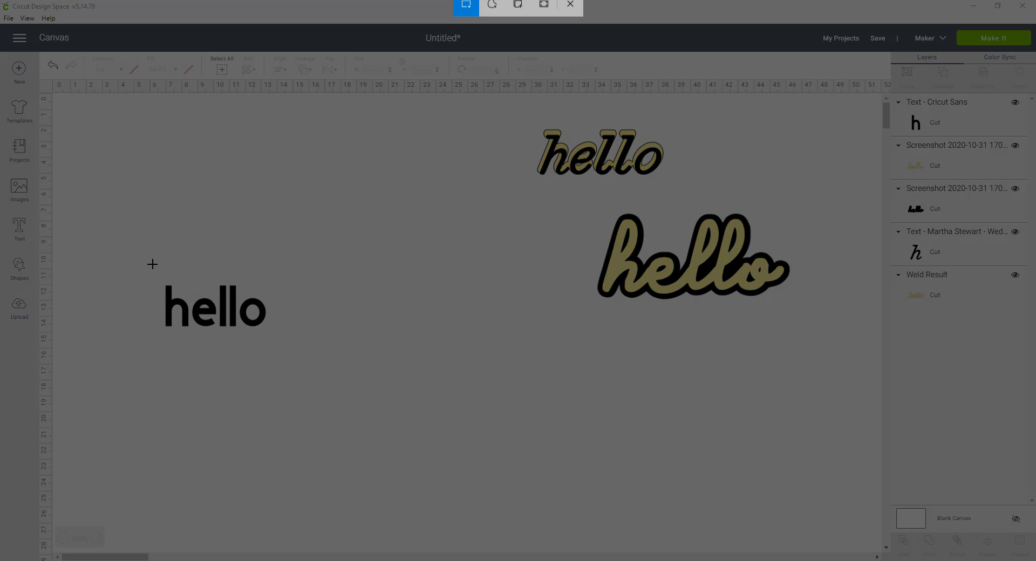
{"action": "mouse_move", "coordinate": [152, 264]}
{"action": "left_mouse_down"}
{"action": "mouse_move", "coordinate": [291, 346]}
{"action": "mouse_move", "coordinate": [279, 347]}
{"action": "left_mouse_up"}
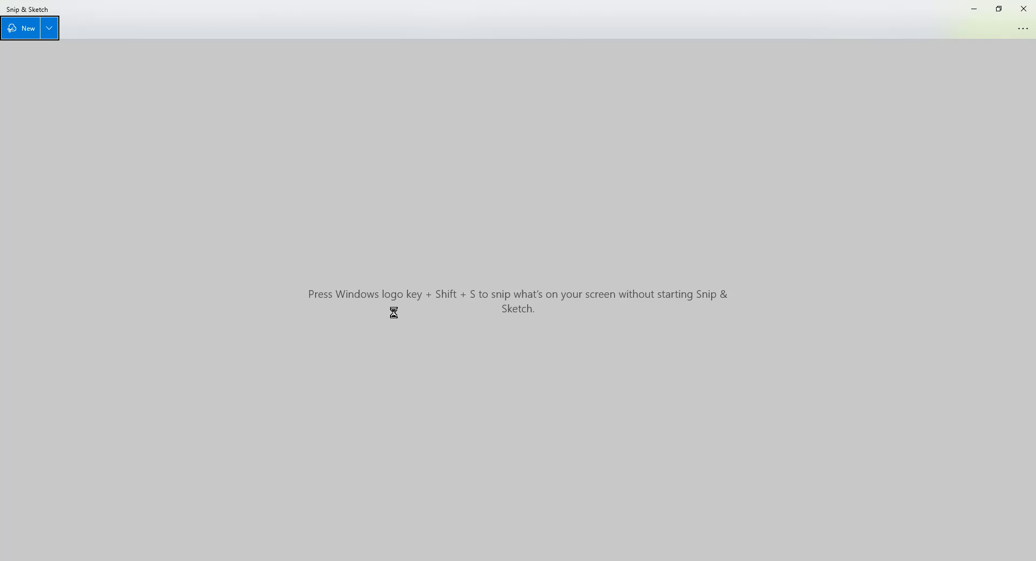
{"action": "left_click", "coordinate": [955, 31]}
{"action": "left_click", "coordinate": [424, 272]}
Step: Switch to Brother CanvasWorkspace and start a new document, discarding the changes to the current one
{"action": "mouse_move", "coordinate": [437, 560]}
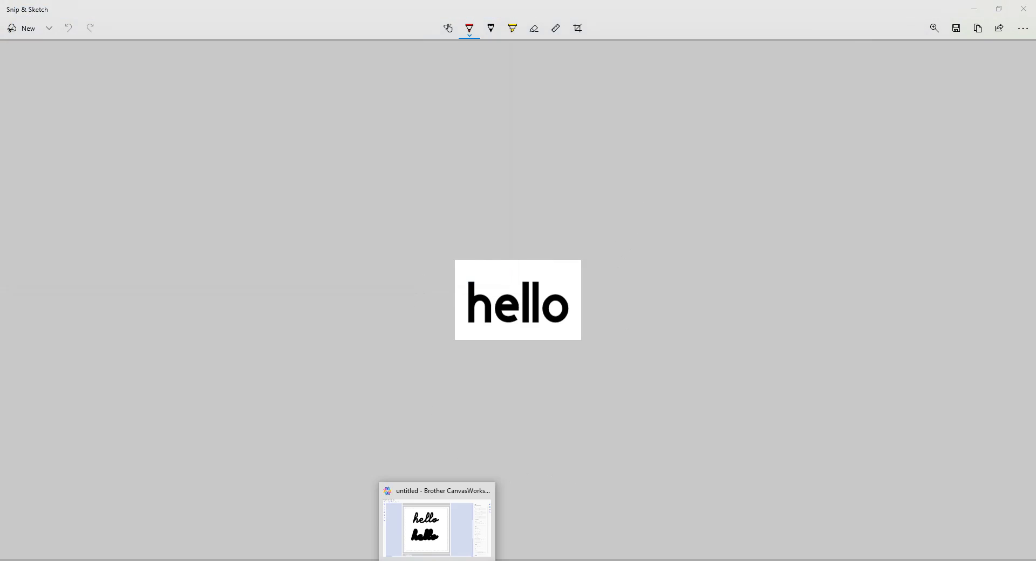
{"action": "left_click", "coordinate": [438, 529]}
{"action": "left_click", "coordinate": [10, 17]}
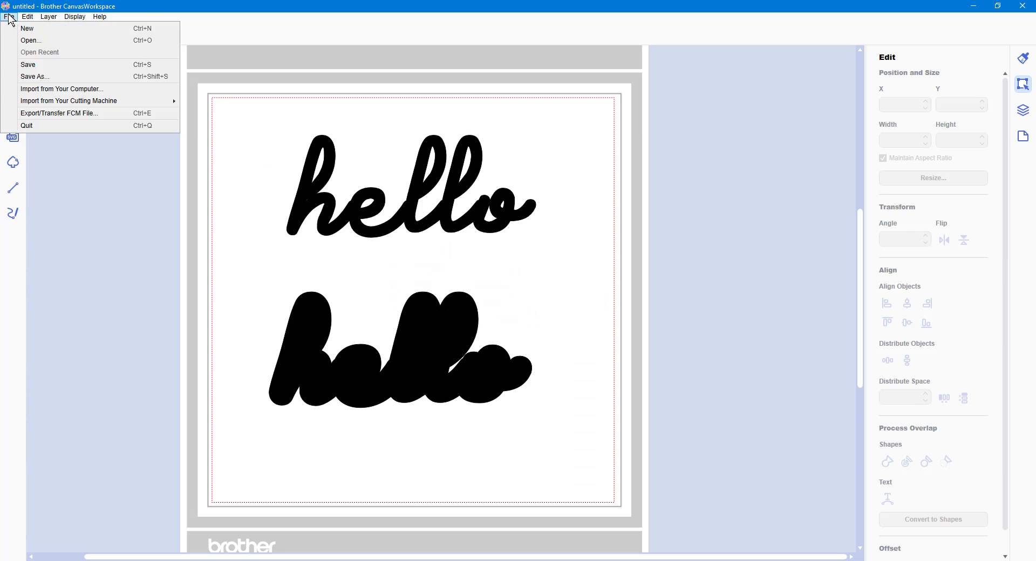
{"action": "left_click", "coordinate": [27, 30]}
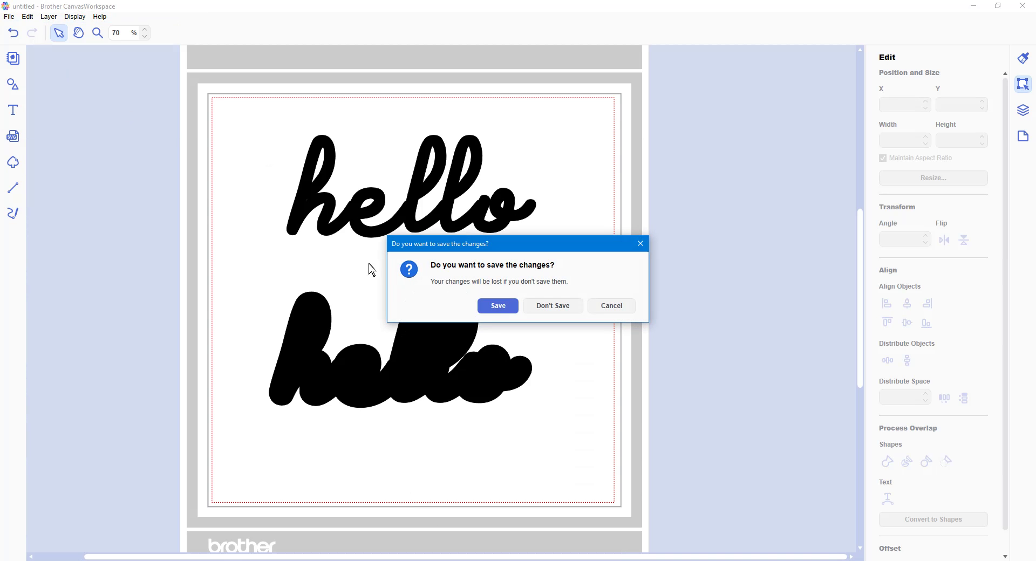
{"action": "left_click", "coordinate": [559, 314]}
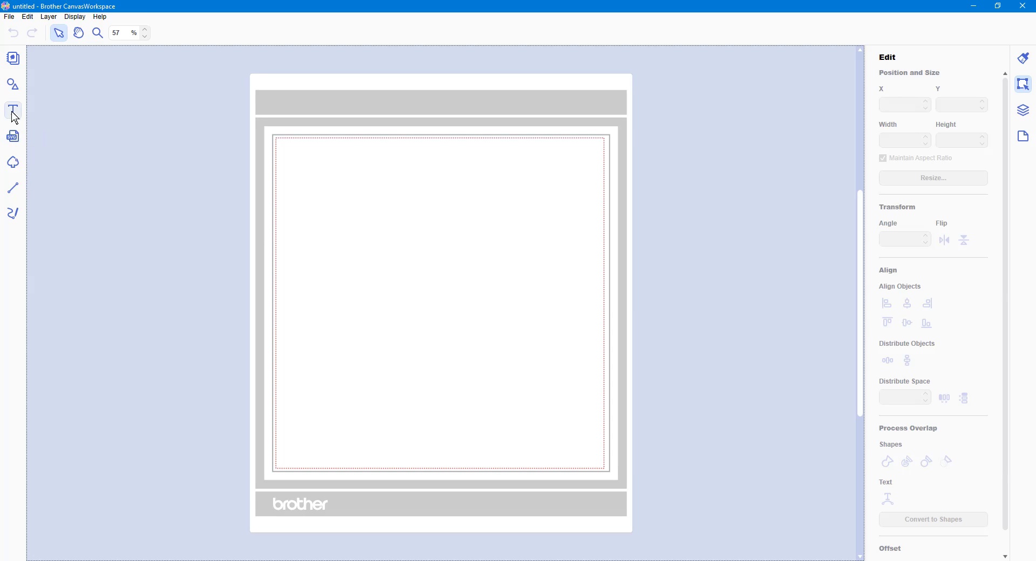
{"action": "left_click", "coordinate": [13, 164]}
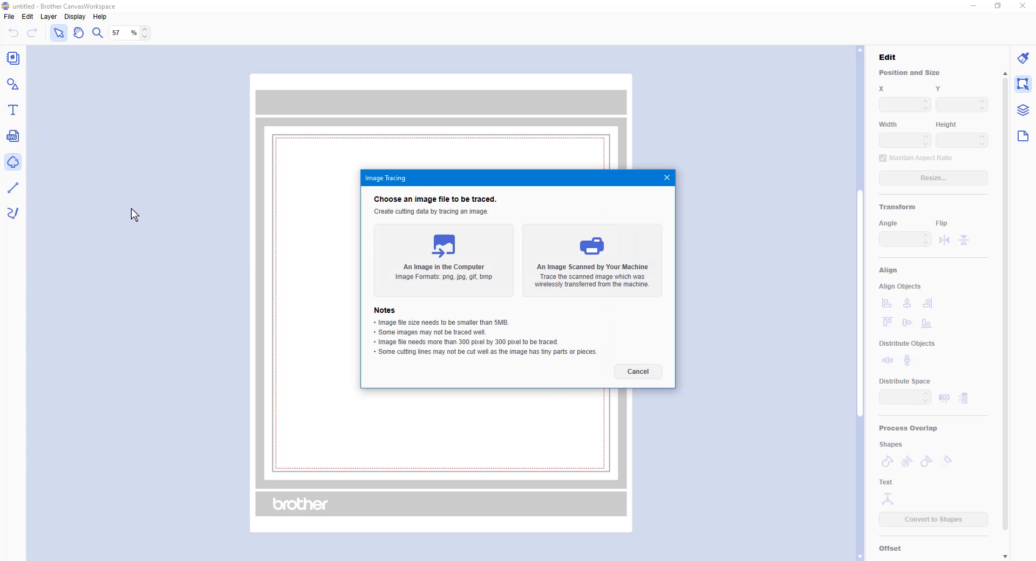
{"action": "left_click", "coordinate": [443, 262]}
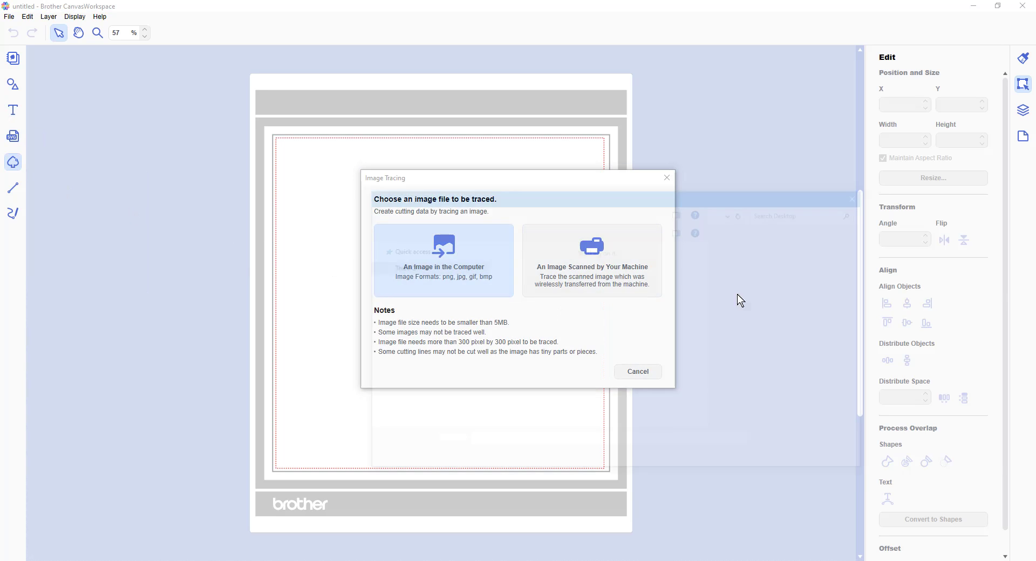
{"action": "left_click", "coordinate": [695, 257]}
{"action": "left_click", "coordinate": [788, 459]}
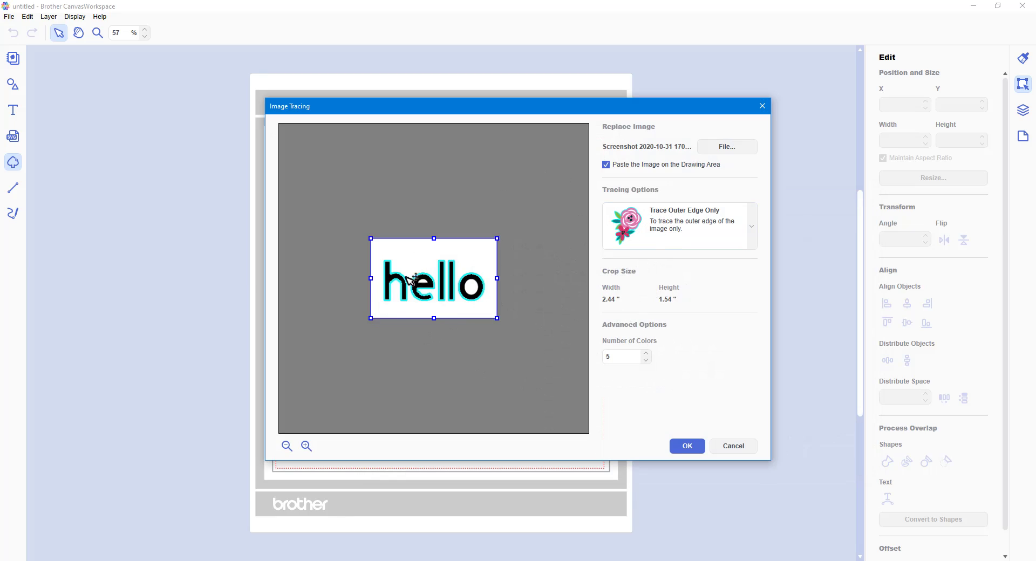
{"action": "left_click", "coordinate": [688, 447]}
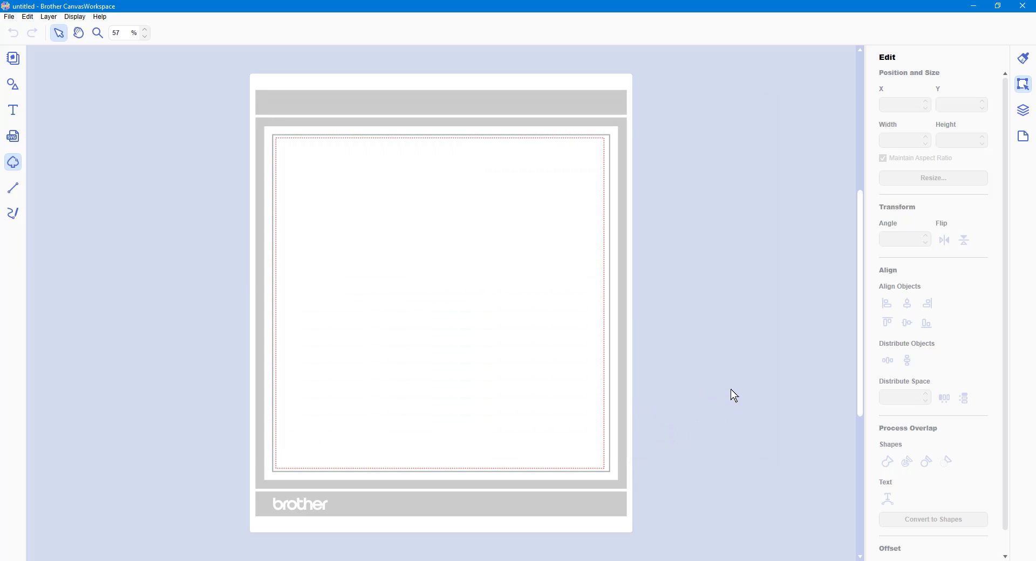
Step: Enlarge the traced "hello" and its image to about 6.49 × 4.10 inches and move it to about X 2.79, Y 1.27 inches
{"action": "mouse_move", "coordinate": [326, 164]}
{"action": "left_mouse_down"}
{"action": "mouse_move", "coordinate": [502, 330]}
{"action": "mouse_move", "coordinate": [576, 339]}
{"action": "left_mouse_up"}
{"action": "left_click", "coordinate": [701, 324]}
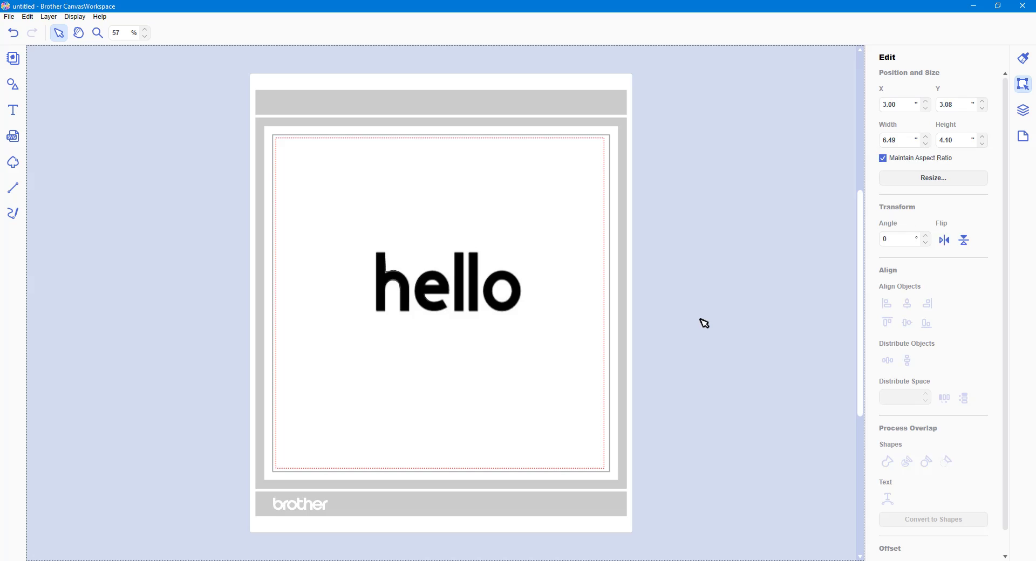
{"action": "left_click_drag", "start_coordinate": [499, 303], "coordinate": [490, 256]}
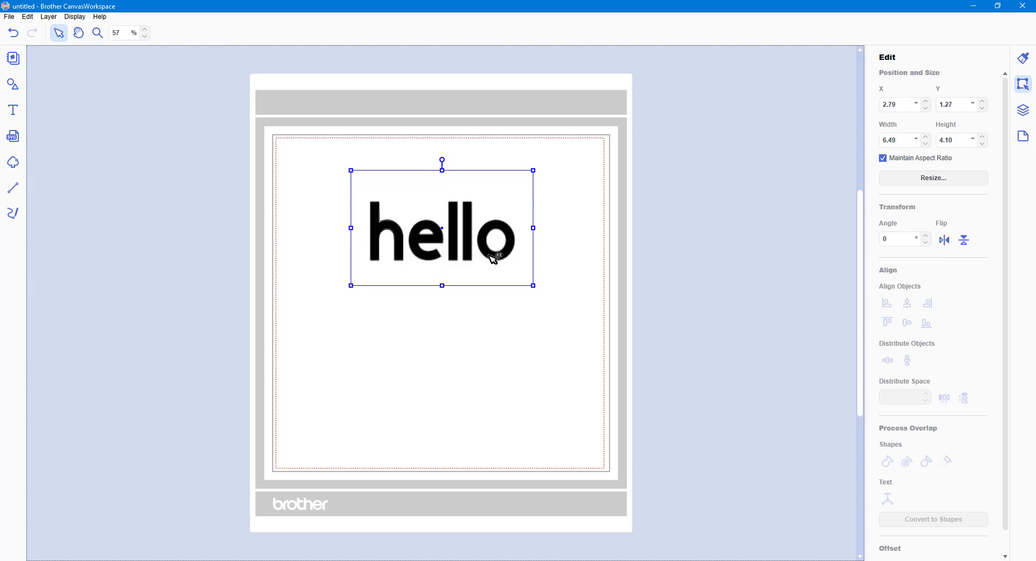
{"action": "left_click", "coordinate": [569, 414]}
Step: Try to separate the pasted image from the traced outlines, moving both to about X 2.62, Y 1.79 inches
{"action": "left_click", "coordinate": [404, 234]}
{"action": "left_click", "coordinate": [403, 232]}
{"action": "double_click", "coordinate": [382, 231]}
{"action": "key", "text": "Escape"}
{"action": "left_click", "coordinate": [347, 186]}
{"action": "left_click", "coordinate": [534, 263]}
{"action": "left_click", "coordinate": [755, 328]}
{"action": "left_click", "coordinate": [374, 231]}
{"action": "mouse_move", "coordinate": [374, 231]}
{"action": "left_mouse_down"}
{"action": "mouse_move", "coordinate": [520, 255]}
{"action": "mouse_move", "coordinate": [369, 245]}
{"action": "left_mouse_up"}
{"action": "left_click", "coordinate": [426, 319]}
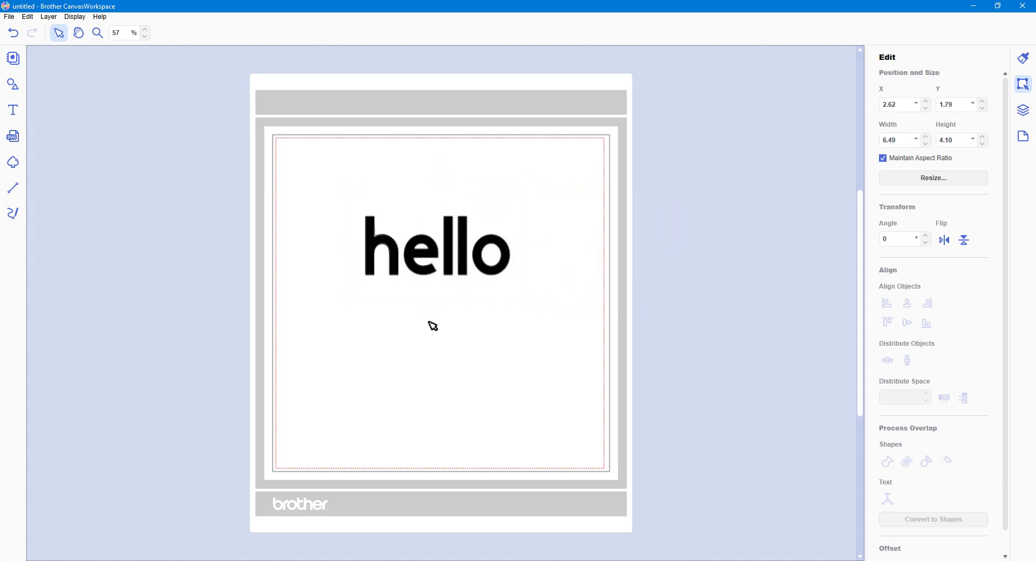
Step: Select the second "l" outline and the whole "hello", and examine the available edit commands for the selection
{"action": "left_click", "coordinate": [466, 258]}
{"action": "left_click", "coordinate": [467, 260]}
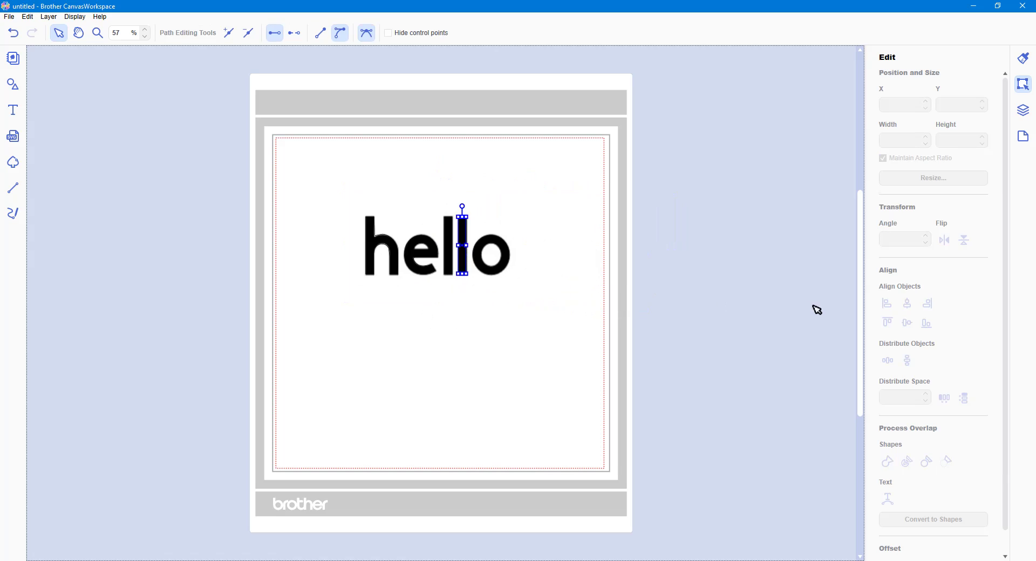
{"action": "left_click", "coordinate": [739, 298]}
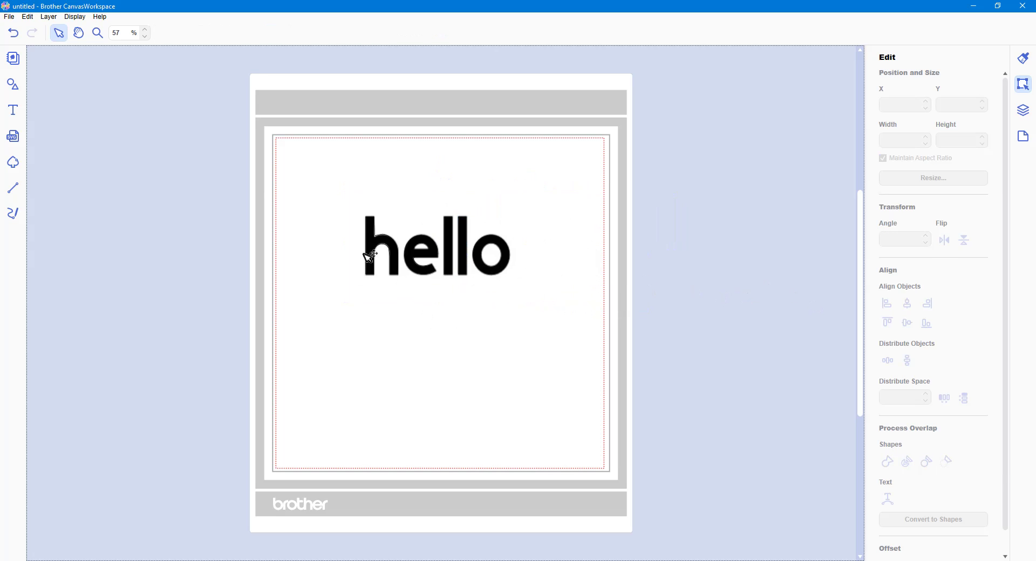
{"action": "left_click_drag", "start_coordinate": [339, 182], "coordinate": [534, 321]}
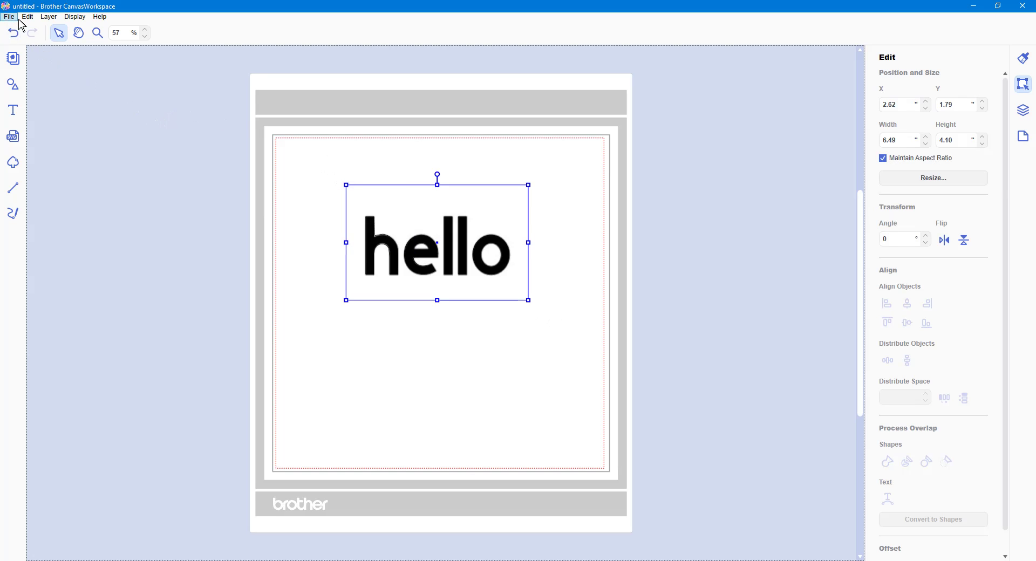
{"action": "left_click", "coordinate": [49, 18]}
{"action": "mouse_move", "coordinate": [27, 17]}
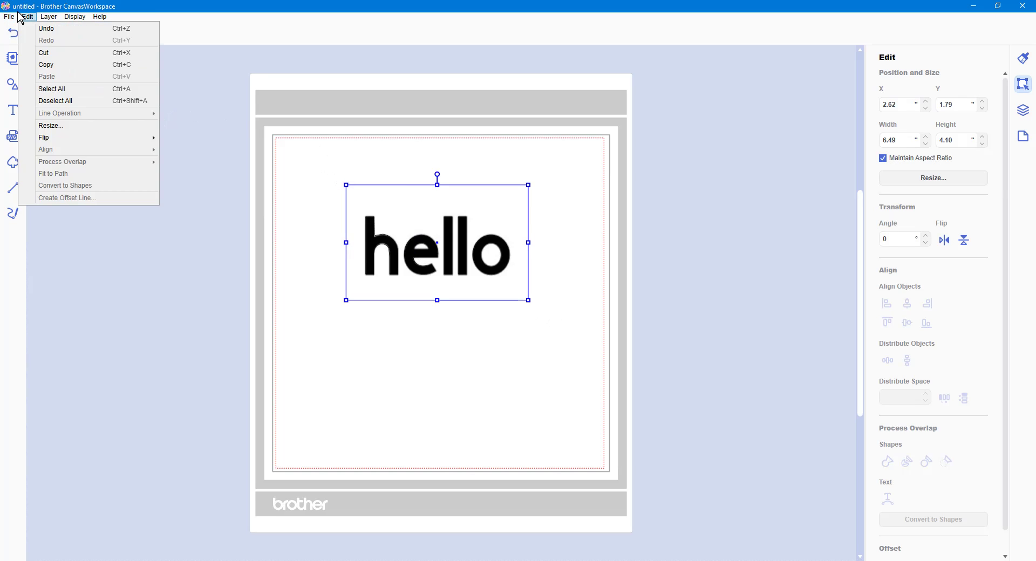
{"action": "left_click", "coordinate": [206, 266]}
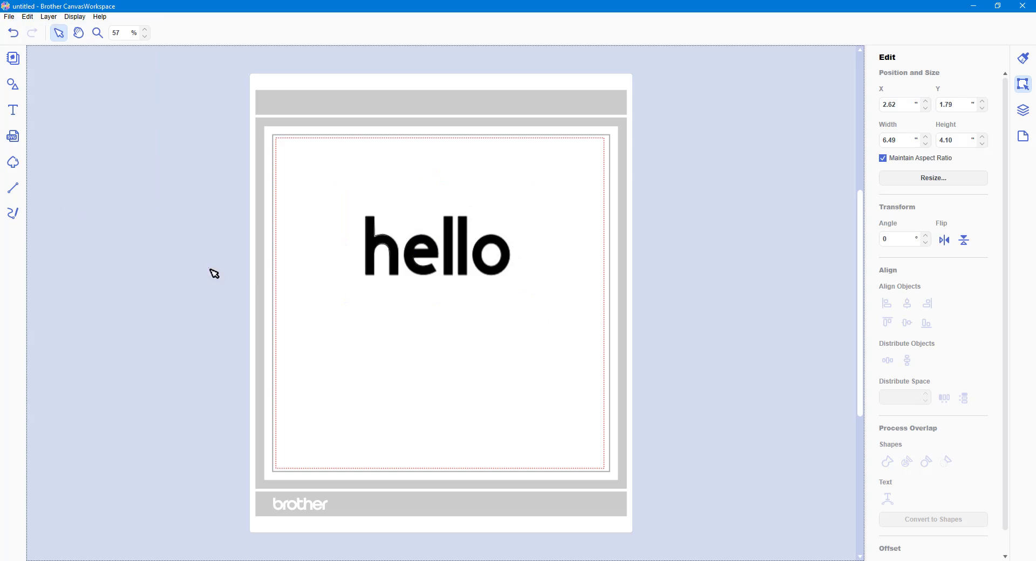
Step: Delete the enlarged "hello" image and its traced outlines from the canvas
{"action": "left_click", "coordinate": [363, 263]}
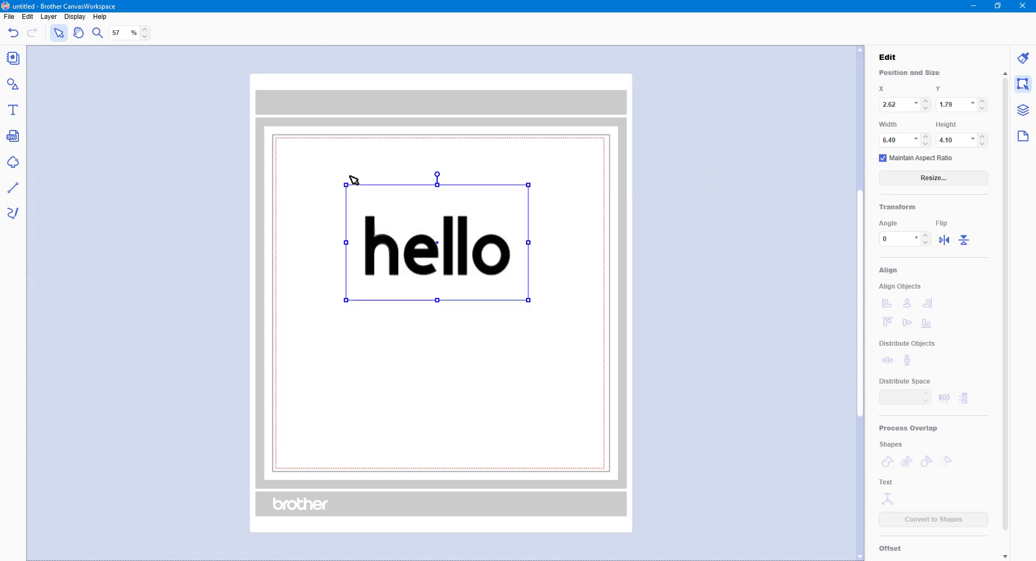
{"action": "left_click_drag", "start_coordinate": [347, 200], "coordinate": [594, 322]}
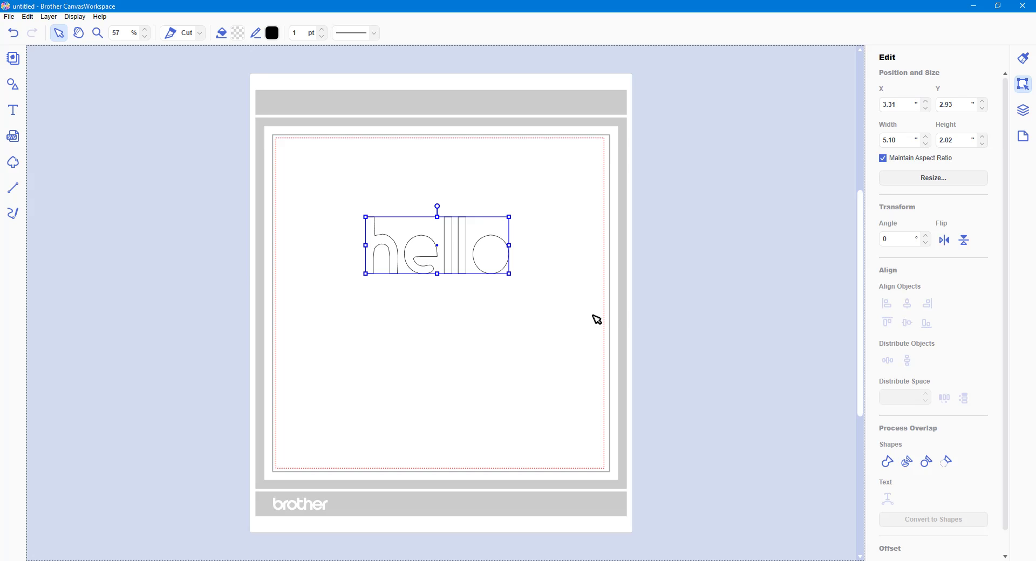
{"action": "key", "text": "Delete"}
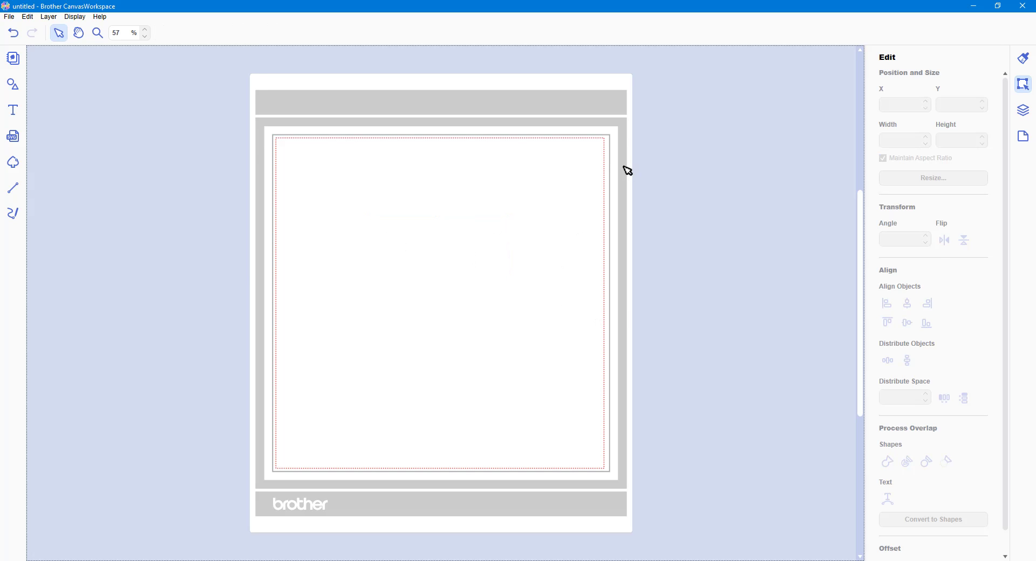
{"action": "left_click", "coordinate": [15, 170]}
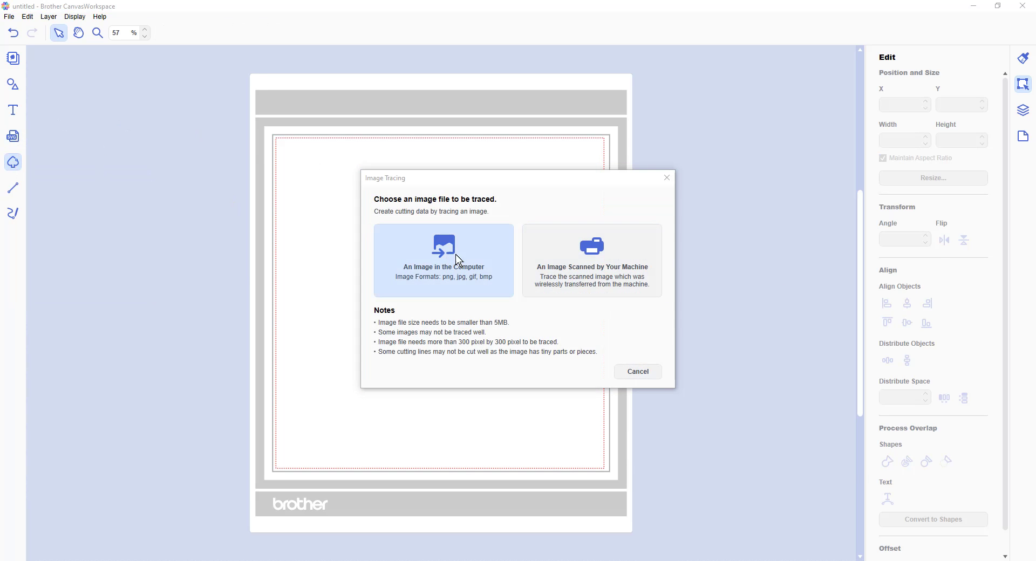
{"action": "left_click", "coordinate": [452, 258]}
{"action": "left_click", "coordinate": [657, 250]}
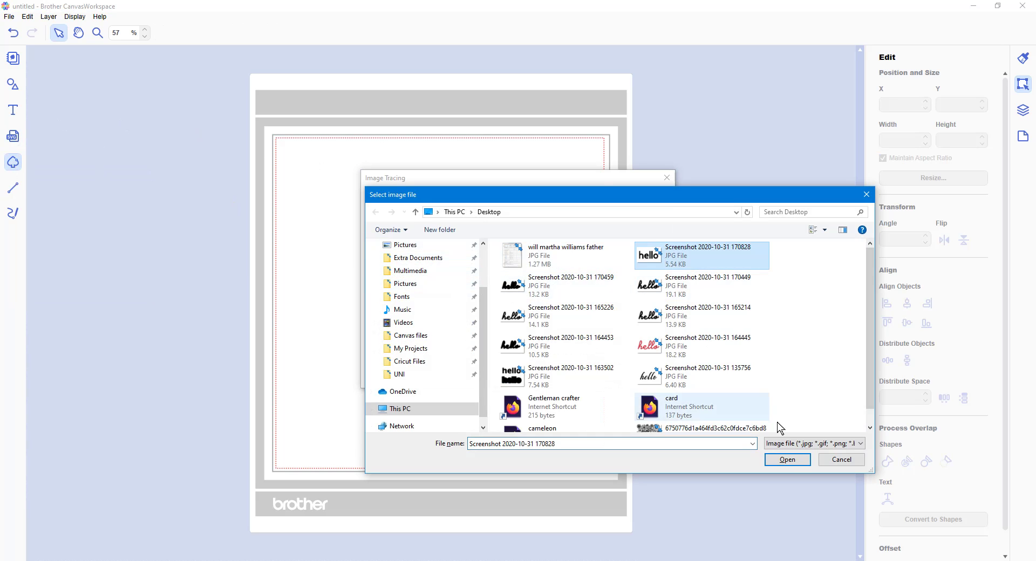
{"action": "left_click", "coordinate": [787, 463]}
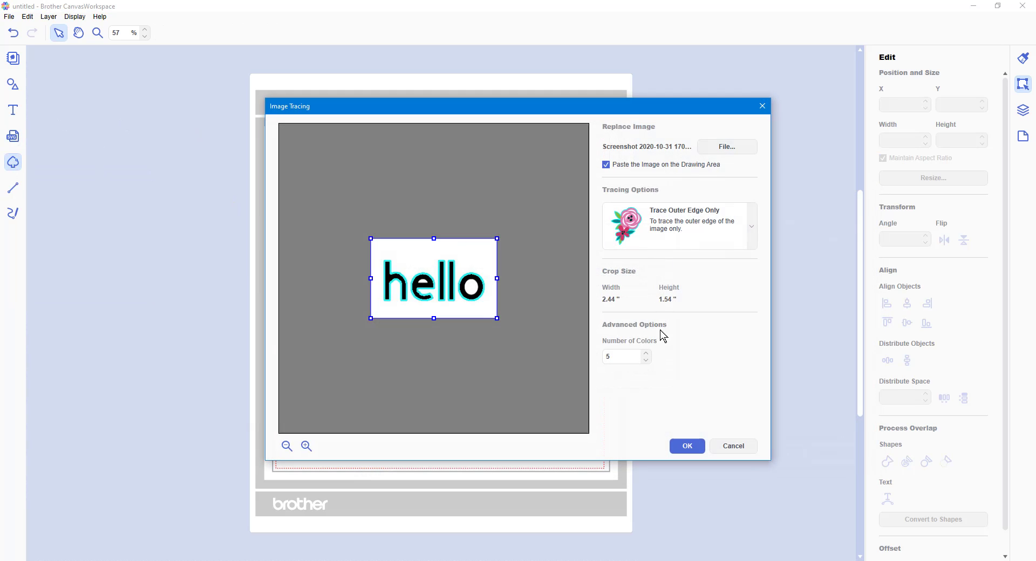
{"action": "left_click", "coordinate": [757, 236]}
{"action": "left_click", "coordinate": [687, 317]}
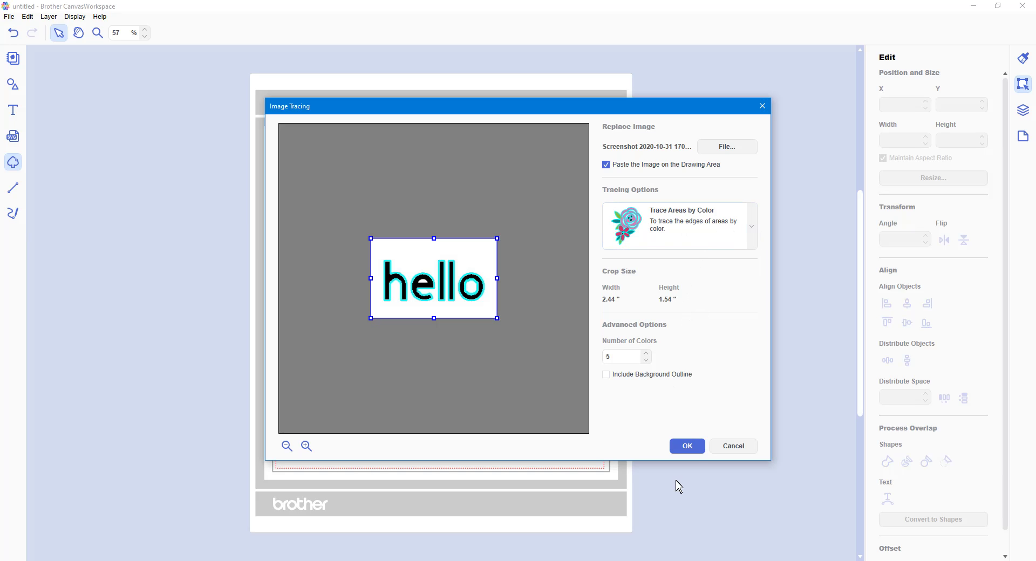
{"action": "left_click", "coordinate": [690, 448]}
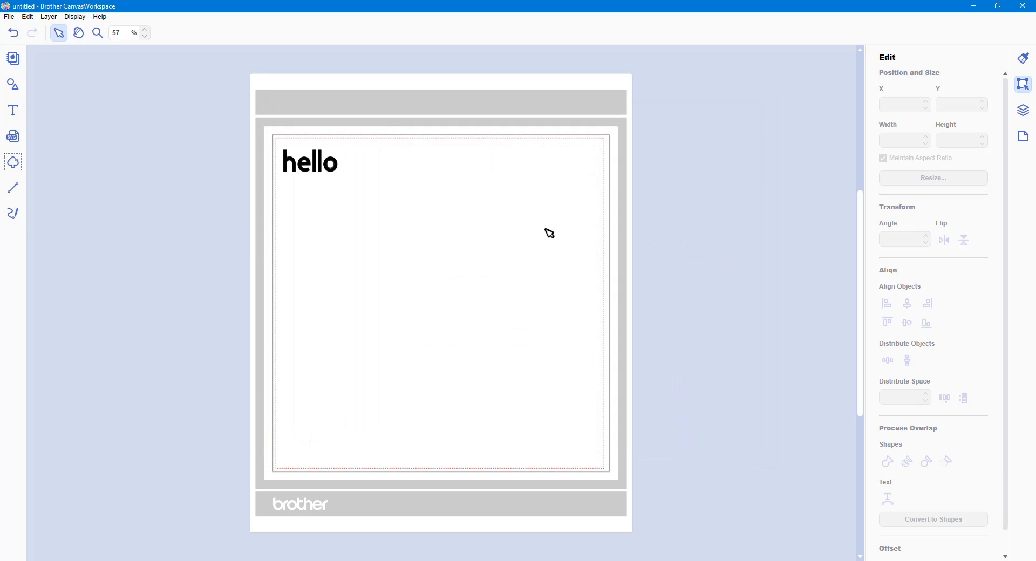
Step: Move the newly traced "hello" with its image across the canvas to about X 7.02, Y 4.31 inches
{"action": "left_click", "coordinate": [313, 166]}
{"action": "left_click_drag", "start_coordinate": [310, 166], "coordinate": [397, 235]}
{"action": "left_click", "coordinate": [495, 257]}
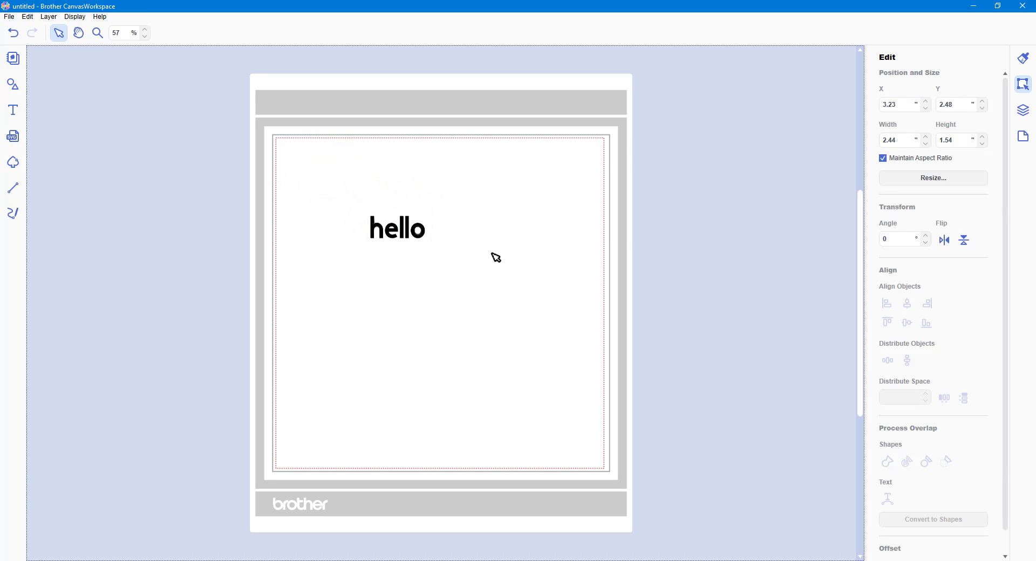
{"action": "left_click", "coordinate": [423, 232]}
{"action": "left_click", "coordinate": [423, 232]}
{"action": "left_click", "coordinate": [372, 213]}
{"action": "left_click_drag", "start_coordinate": [372, 213], "coordinate": [416, 240]}
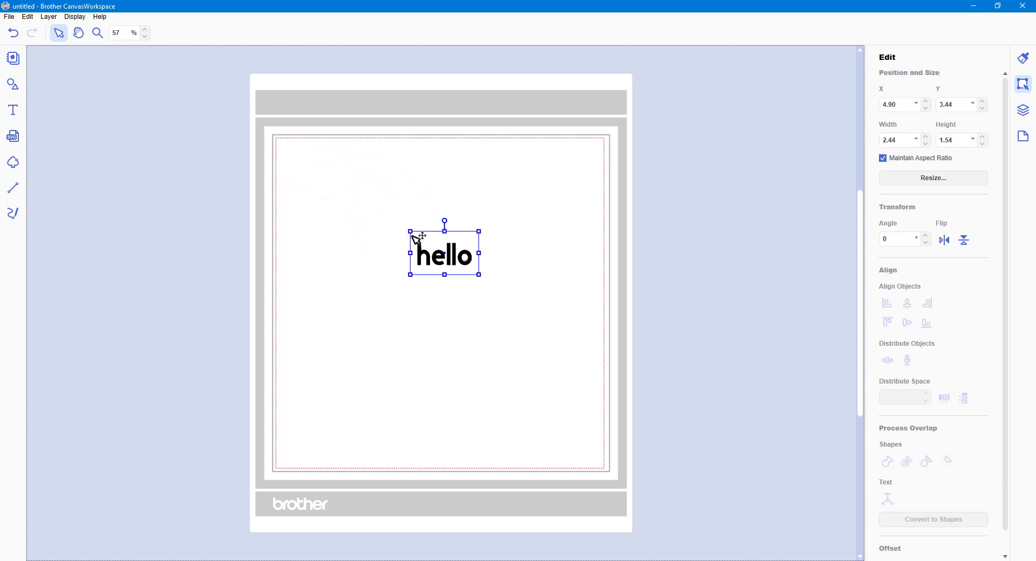
{"action": "left_click", "coordinate": [438, 254]}
{"action": "left_click", "coordinate": [513, 284]}
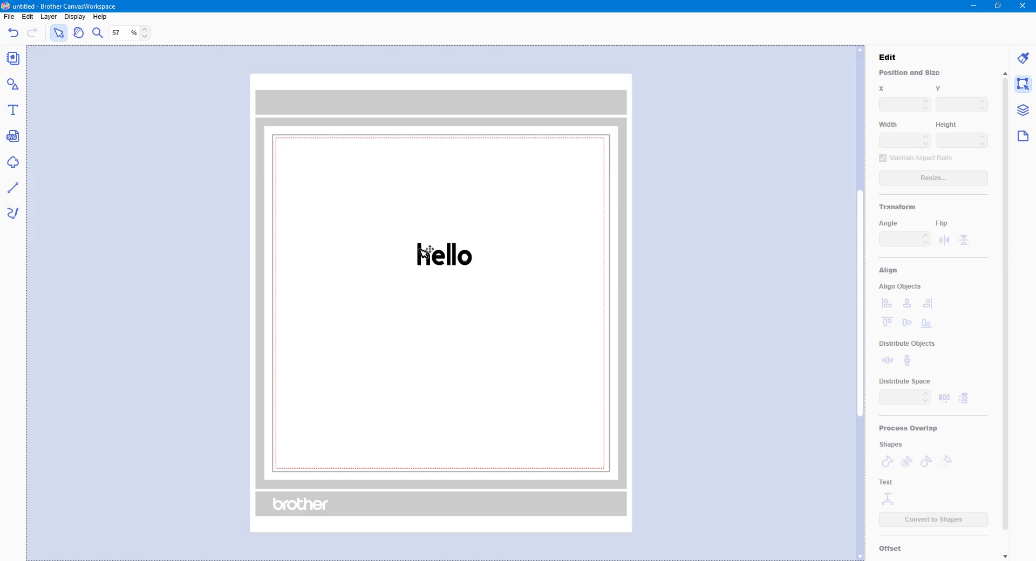
{"action": "left_click_drag", "start_coordinate": [416, 245], "coordinate": [476, 272]}
{"action": "left_click", "coordinate": [479, 251]}
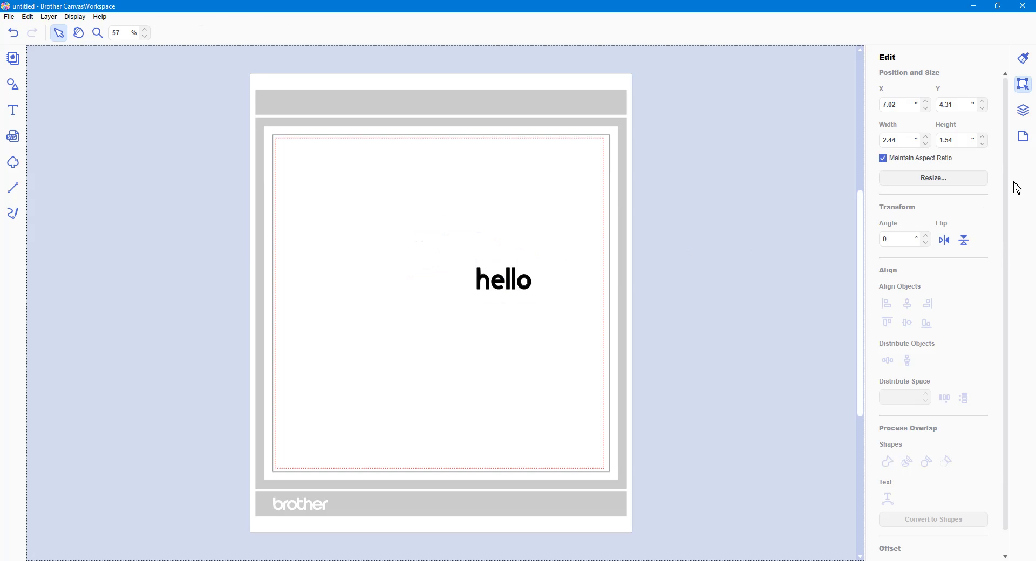
Step: Inspect the traced letter shapes in the layers list and delete the "hello" image layer, keeping the shape group
{"action": "left_click", "coordinate": [1023, 110]}
{"action": "left_click", "coordinate": [942, 113]}
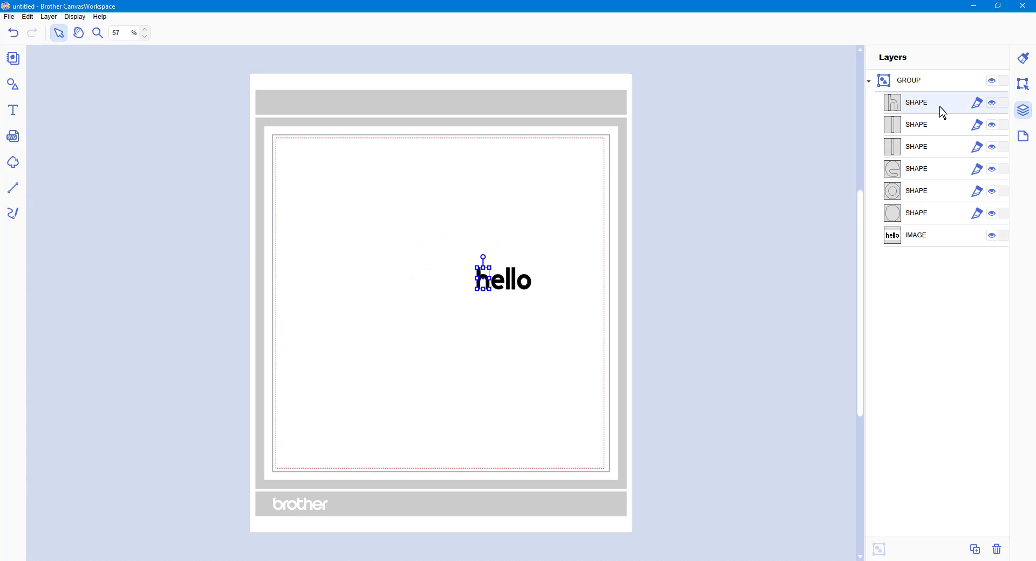
{"action": "left_click", "coordinate": [930, 132], "text": "ctrl"}
{"action": "left_click", "coordinate": [927, 149], "text": "ctrl"}
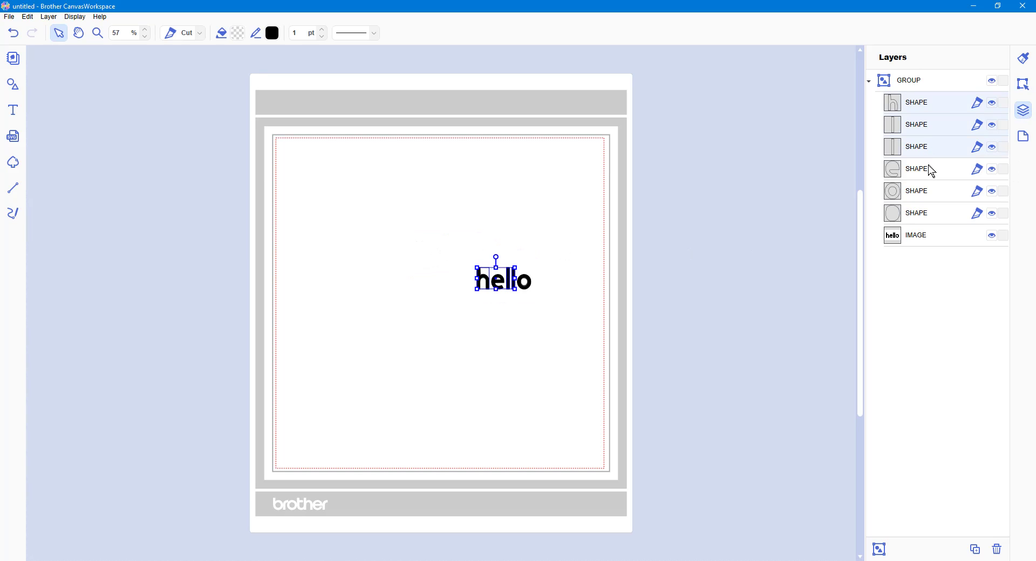
{"action": "left_click", "coordinate": [917, 220], "text": "shift"}
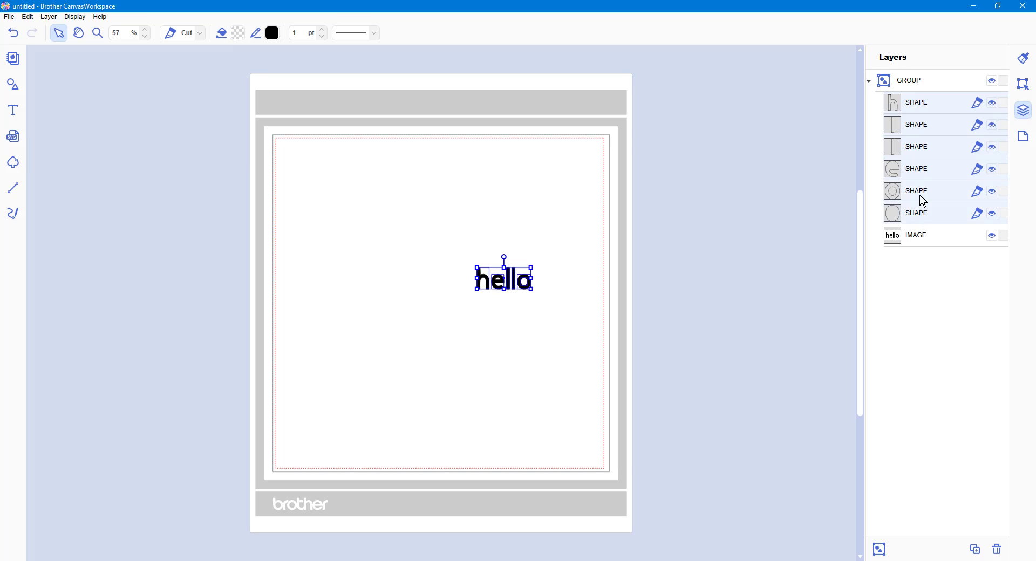
{"action": "left_click", "coordinate": [916, 242], "text": "shift"}
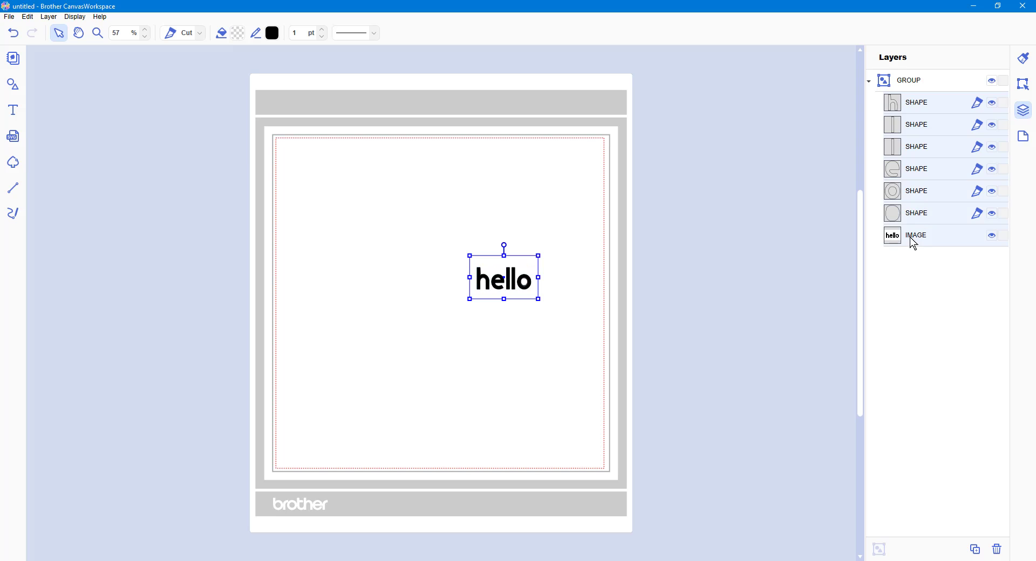
{"action": "left_click", "coordinate": [996, 245]}
{"action": "key", "text": "Delete"}
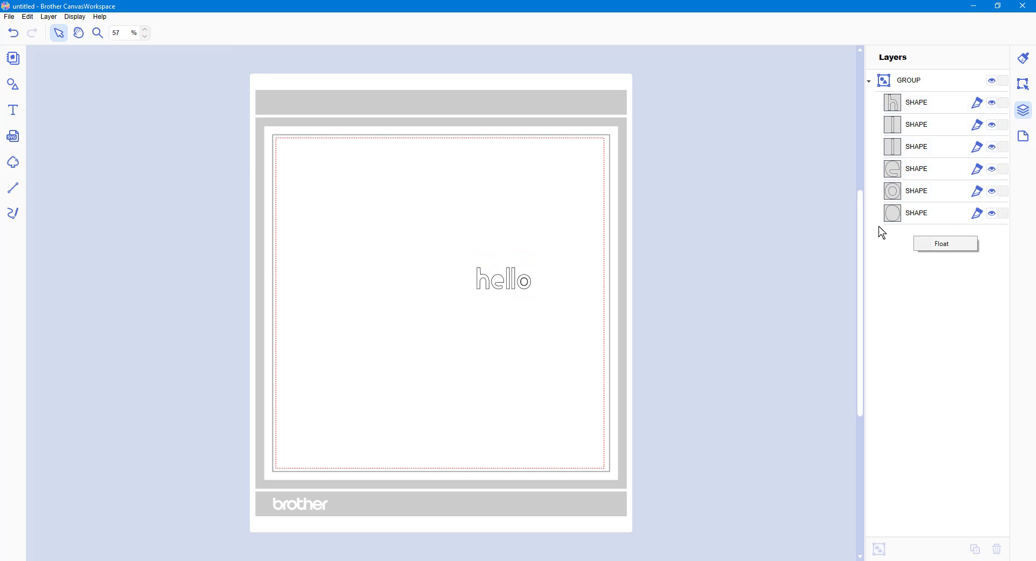
Step: Move the outlined "hello" closer to the middle of the canvas and delete its whole shape group
{"action": "left_click", "coordinate": [460, 257]}
{"action": "mouse_move", "coordinate": [453, 251]}
{"action": "left_mouse_down"}
{"action": "mouse_move", "coordinate": [558, 306]}
{"action": "mouse_move", "coordinate": [449, 263]}
{"action": "left_mouse_up"}
{"action": "left_click", "coordinate": [508, 288]}
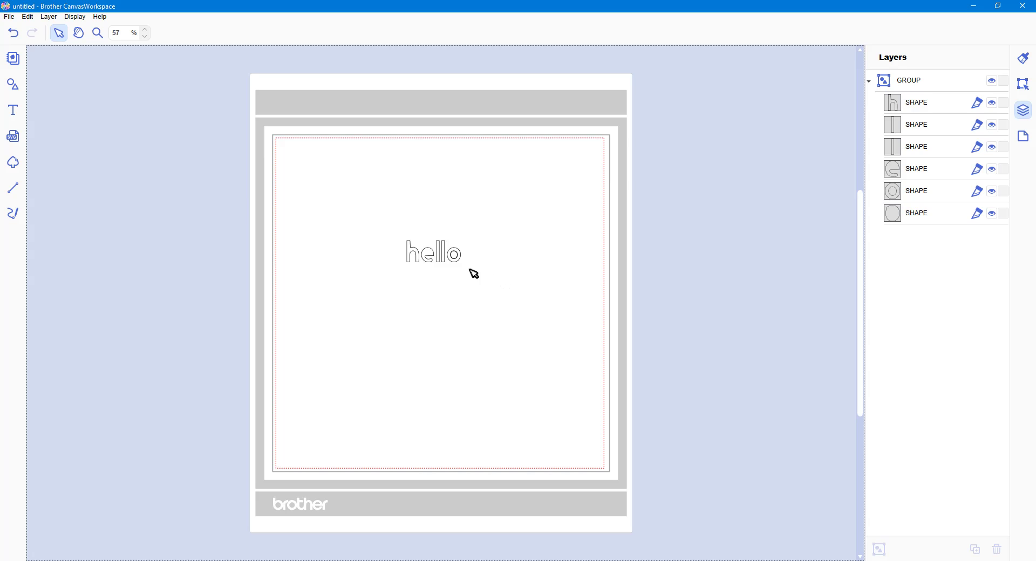
{"action": "left_click_drag", "start_coordinate": [393, 238], "coordinate": [499, 296]}
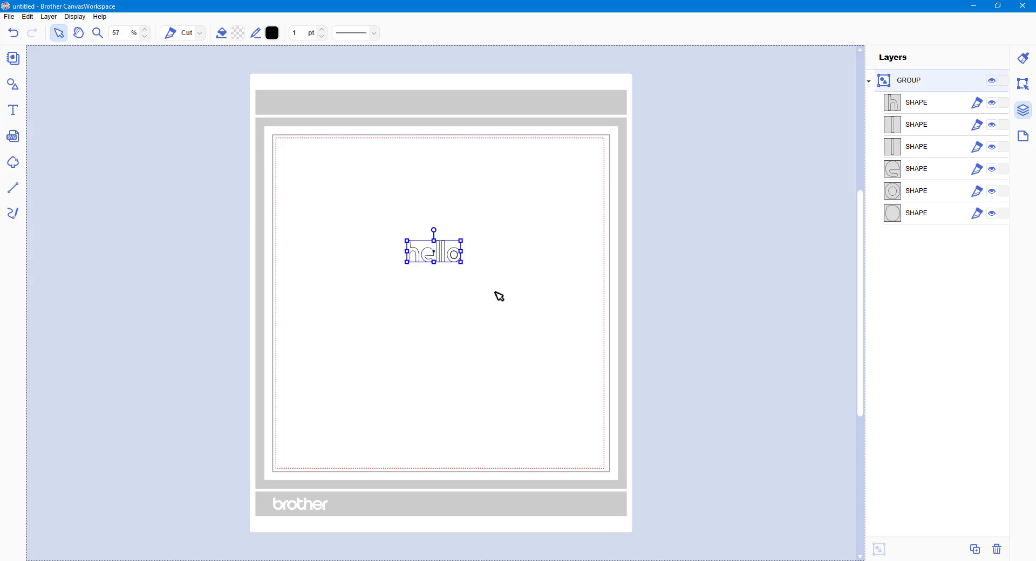
{"action": "key", "text": "Delete"}
{"action": "left_click", "coordinate": [12, 162]}
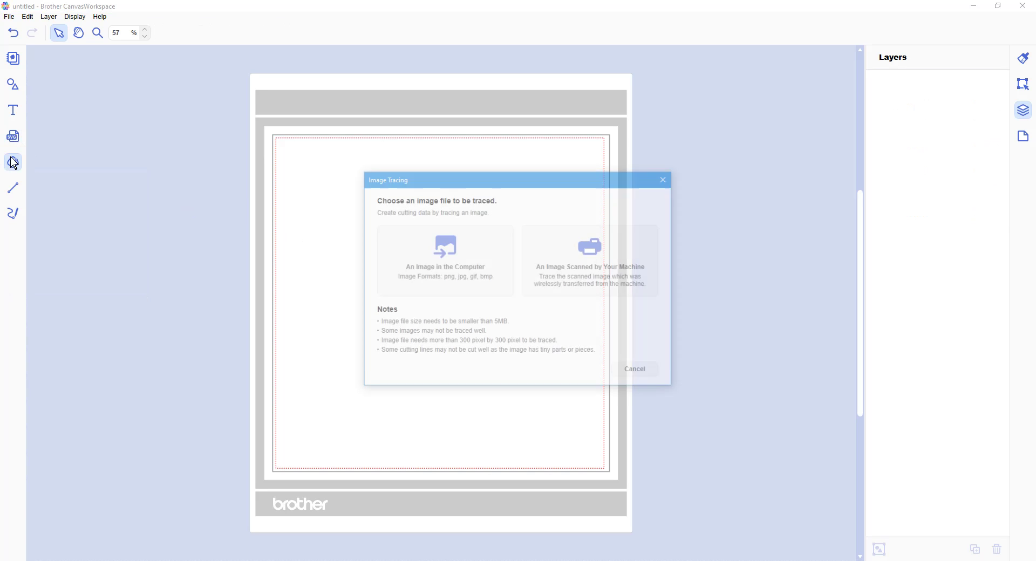
{"action": "left_click", "coordinate": [456, 268]}
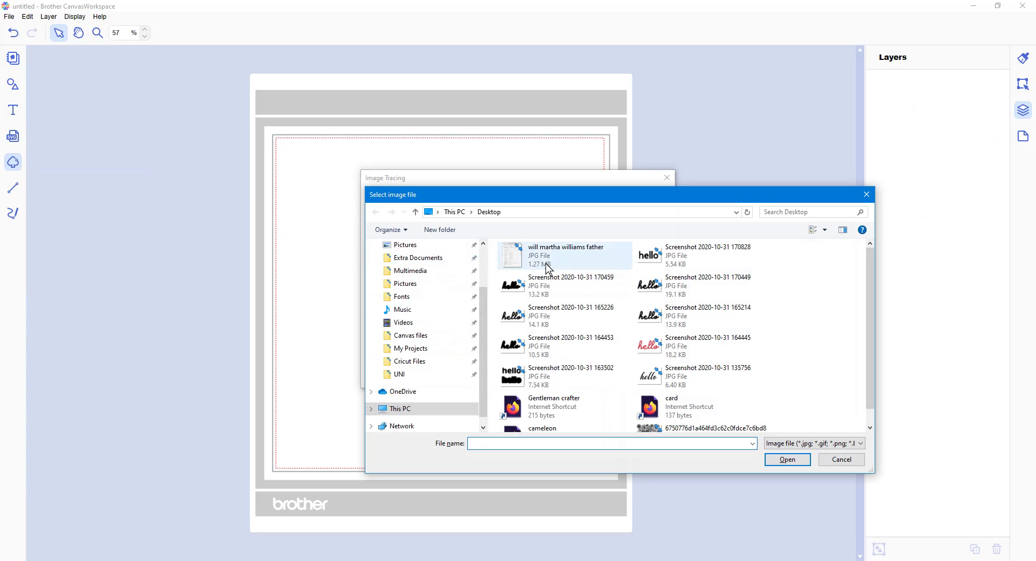
{"action": "left_click", "coordinate": [687, 263]}
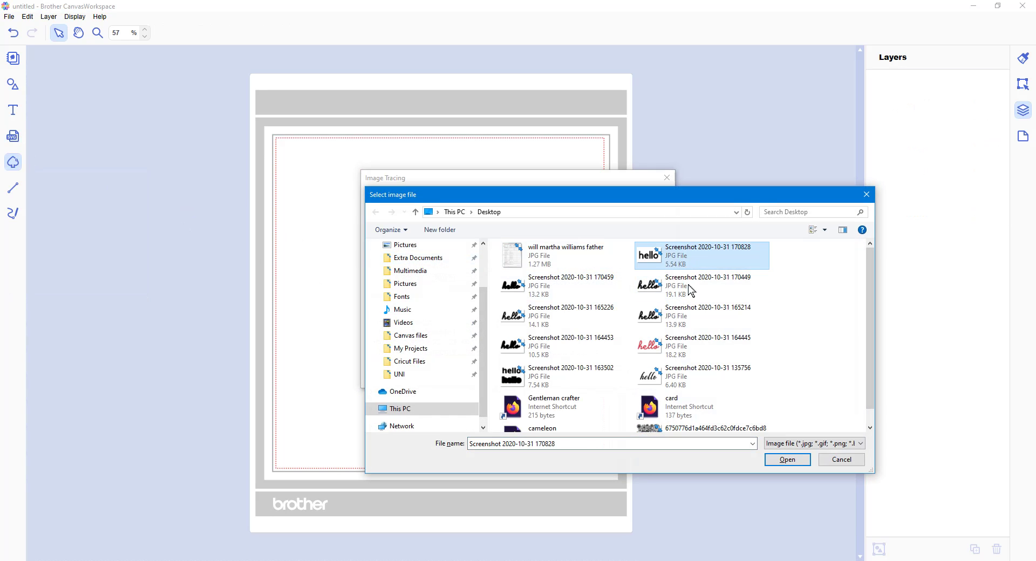
{"action": "left_click", "coordinate": [787, 459]}
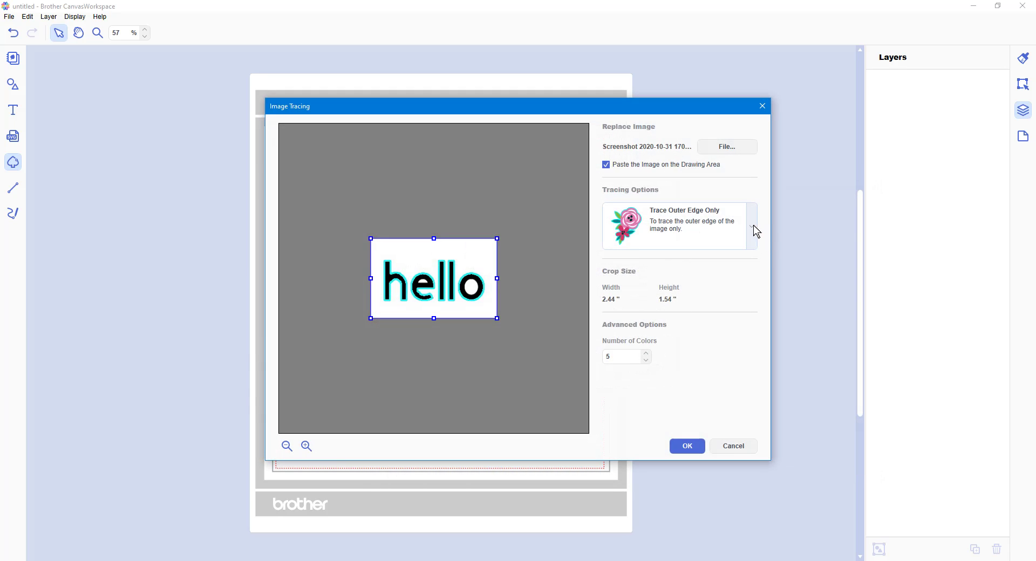
{"action": "left_click", "coordinate": [756, 230]}
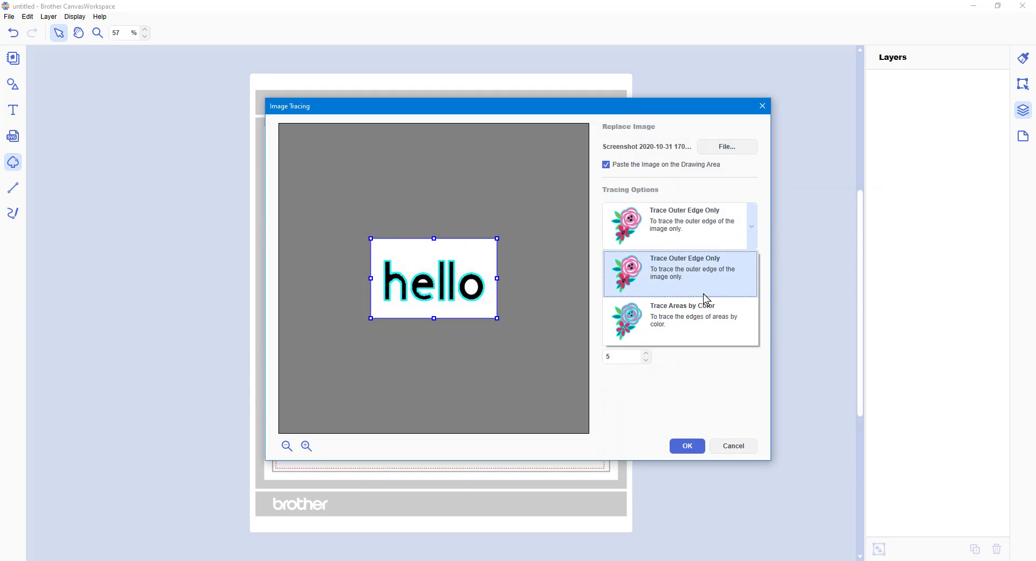
{"action": "left_click", "coordinate": [639, 322]}
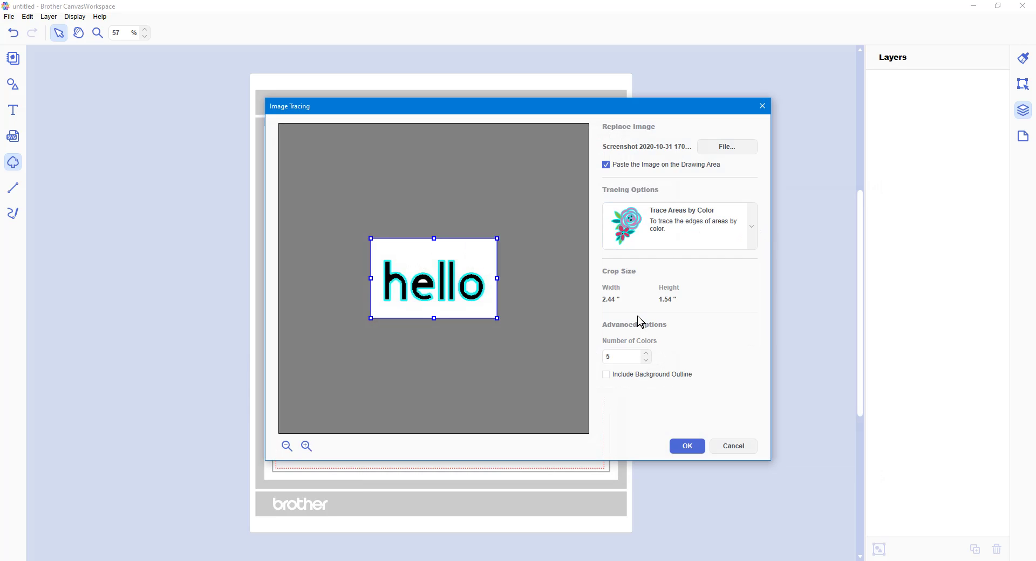
{"action": "left_click", "coordinate": [646, 359]}
{"action": "left_click", "coordinate": [645, 359]}
{"action": "left_click", "coordinate": [646, 360]}
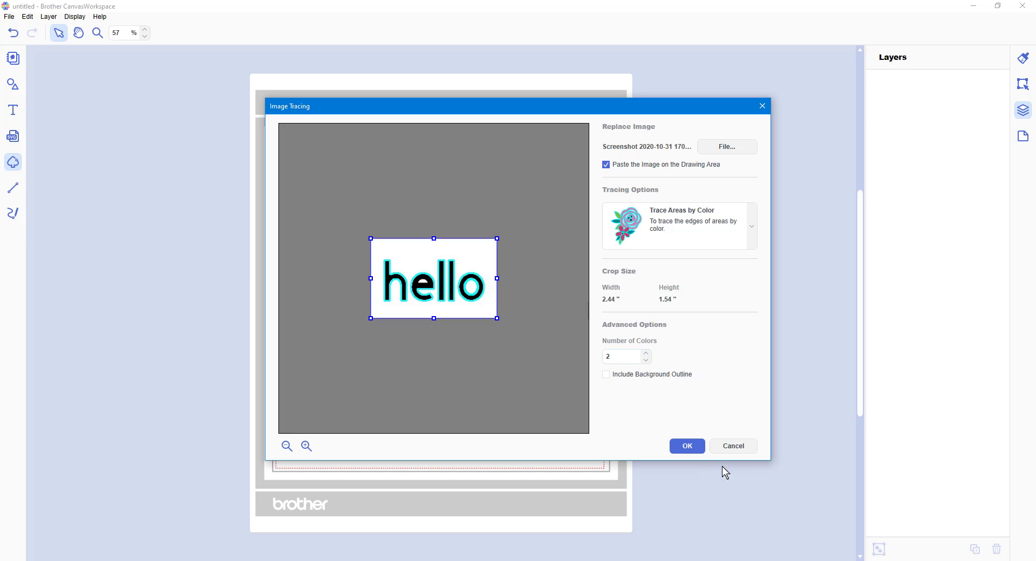
{"action": "left_click", "coordinate": [733, 448]}
{"action": "left_click", "coordinate": [637, 373]}
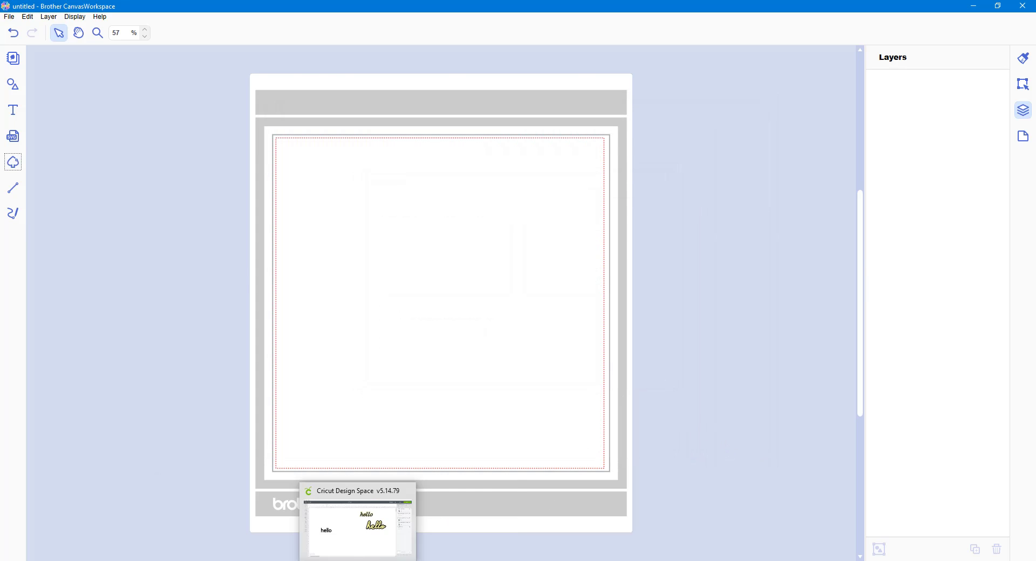
Step: Switch to Cricut Design Space and enlarge the black Cricut Sans "hello" to span about 7 to 24 on the horizontal ruler
{"action": "left_click", "coordinate": [358, 544]}
{"action": "left_click_drag", "start_coordinate": [144, 259], "coordinate": [427, 397]}
{"action": "left_click_drag", "start_coordinate": [453, 469], "coordinate": [435, 363]}
{"action": "left_click", "coordinate": [367, 209]}
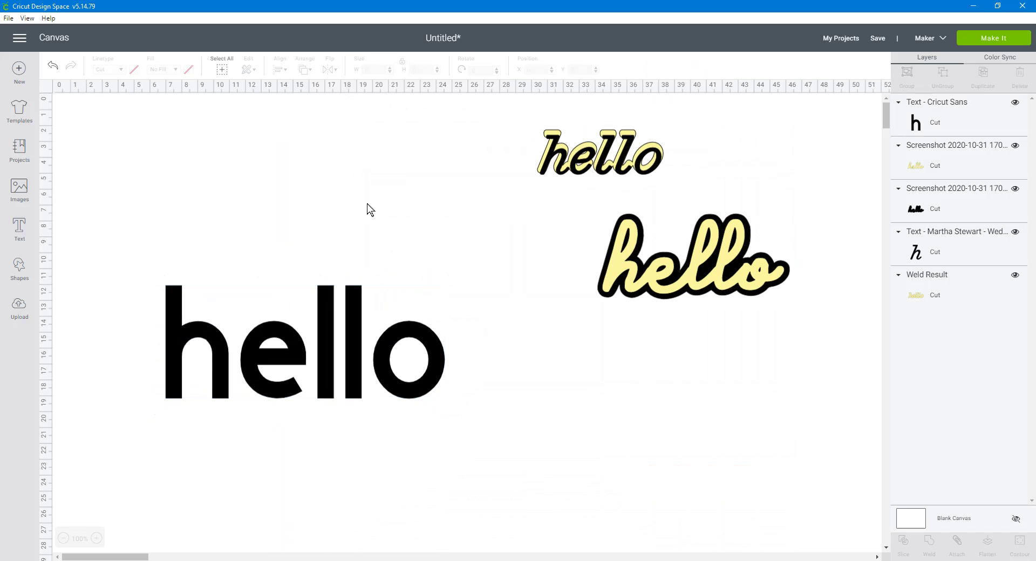
{"action": "left_click", "coordinate": [259, 539]}
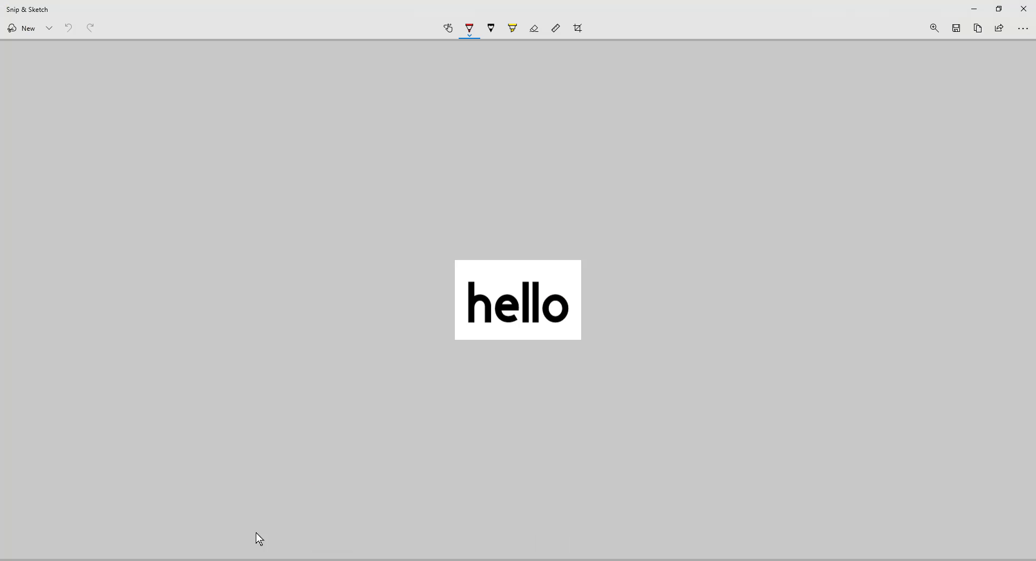
{"action": "left_click", "coordinate": [41, 30]}
{"action": "mouse_move", "coordinate": [111, 234]}
{"action": "left_mouse_down"}
{"action": "mouse_move", "coordinate": [358, 418]}
{"action": "mouse_move", "coordinate": [484, 458]}
{"action": "mouse_move", "coordinate": [504, 477]}
{"action": "left_mouse_up"}
{"action": "left_click", "coordinate": [956, 28]}
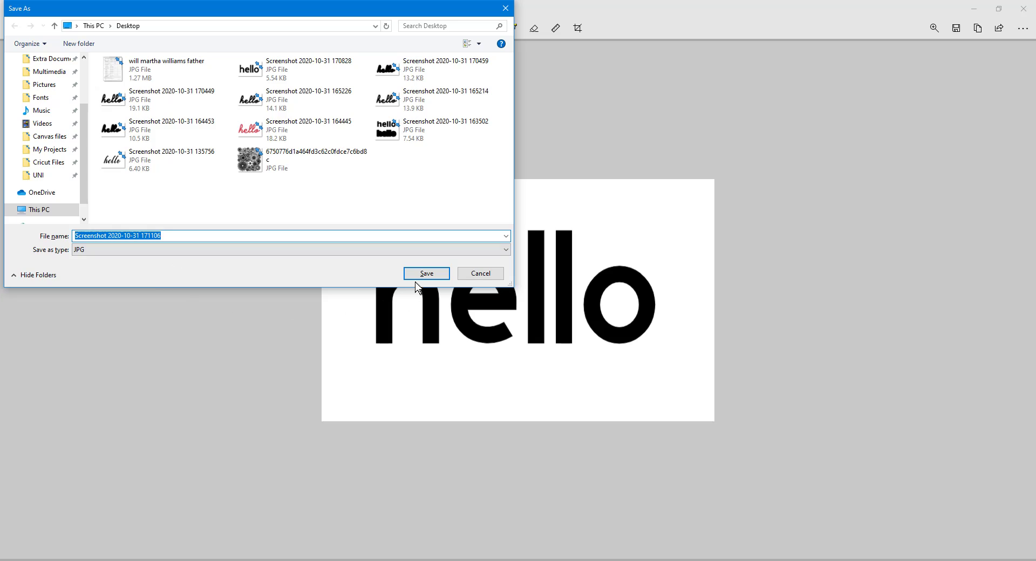
{"action": "left_click", "coordinate": [426, 273]}
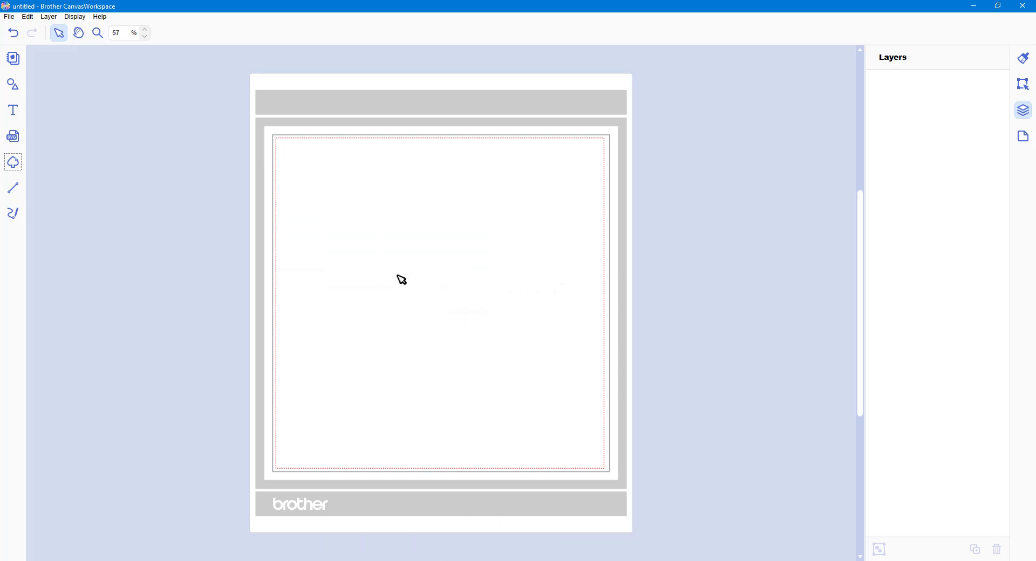
{"action": "left_click", "coordinate": [15, 168]}
{"action": "left_click", "coordinate": [405, 265]}
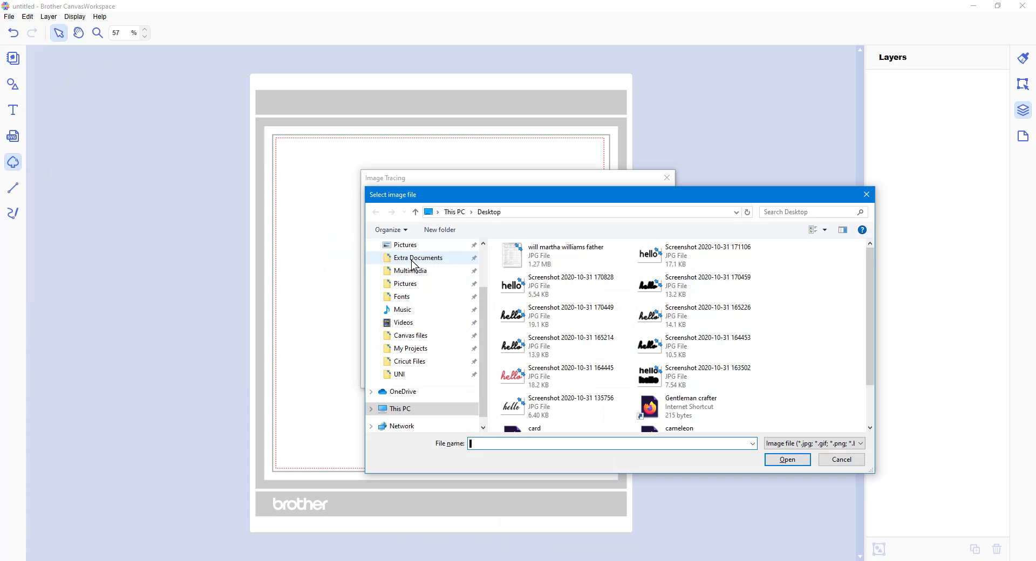
{"action": "left_click", "coordinate": [692, 260]}
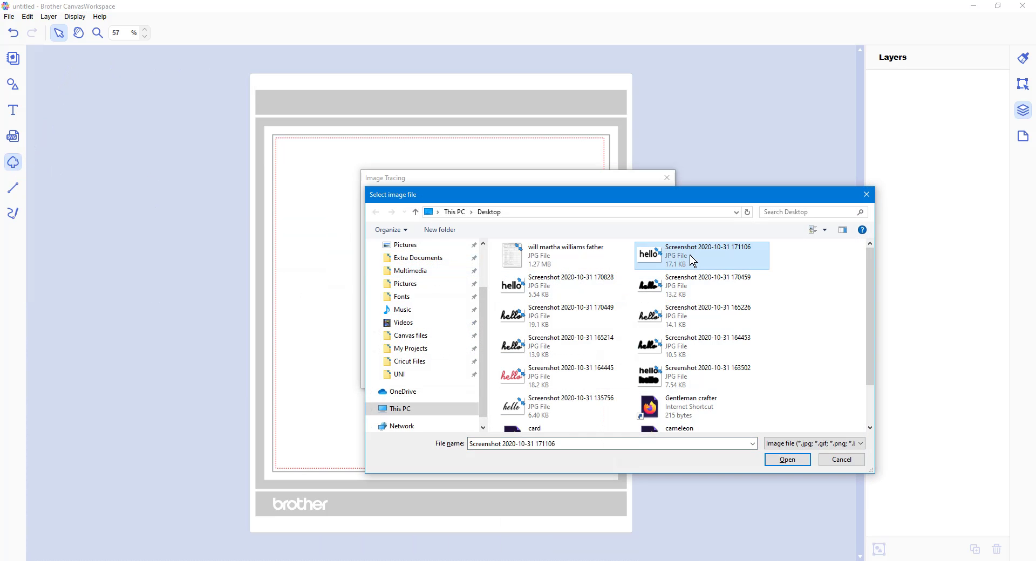
{"action": "left_click", "coordinate": [792, 460]}
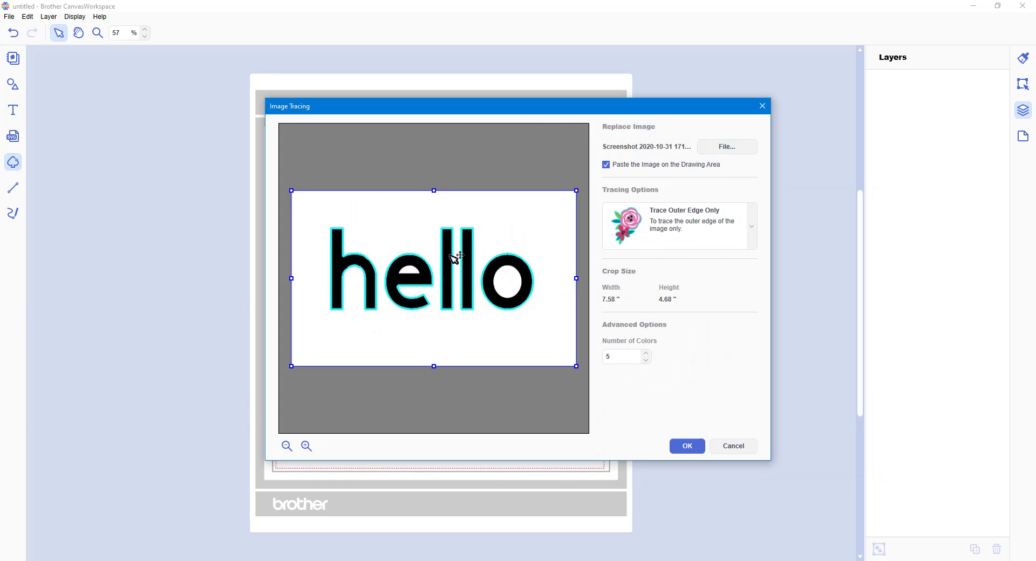
{"action": "left_click", "coordinate": [750, 226]}
{"action": "left_click", "coordinate": [704, 316]}
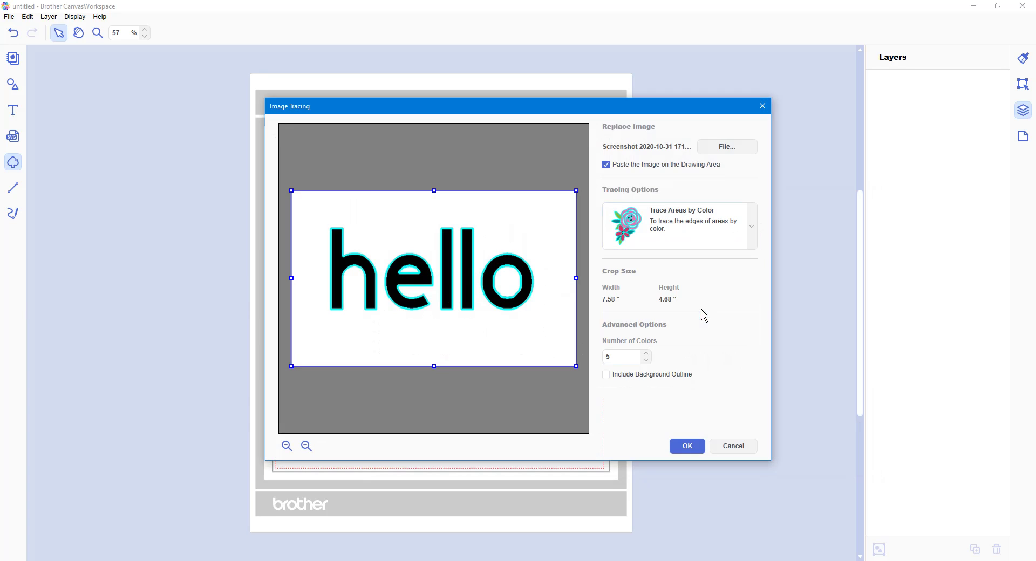
{"action": "left_click", "coordinate": [689, 448]}
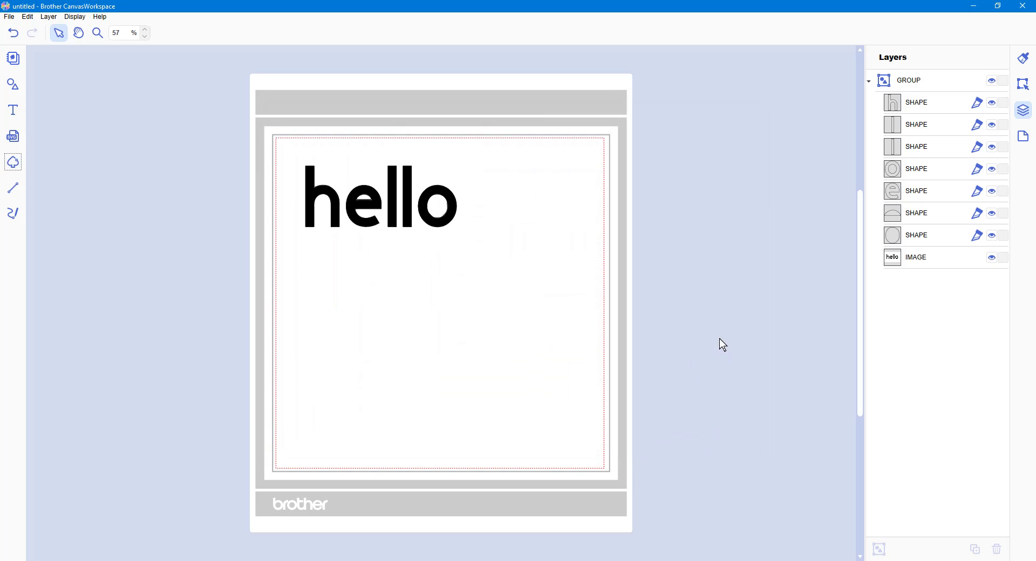
Step: Move the traced "hello" closer to the canvas center and delete its image layer, keeping the shape group
{"action": "left_click_drag", "start_coordinate": [410, 224], "coordinate": [460, 281]}
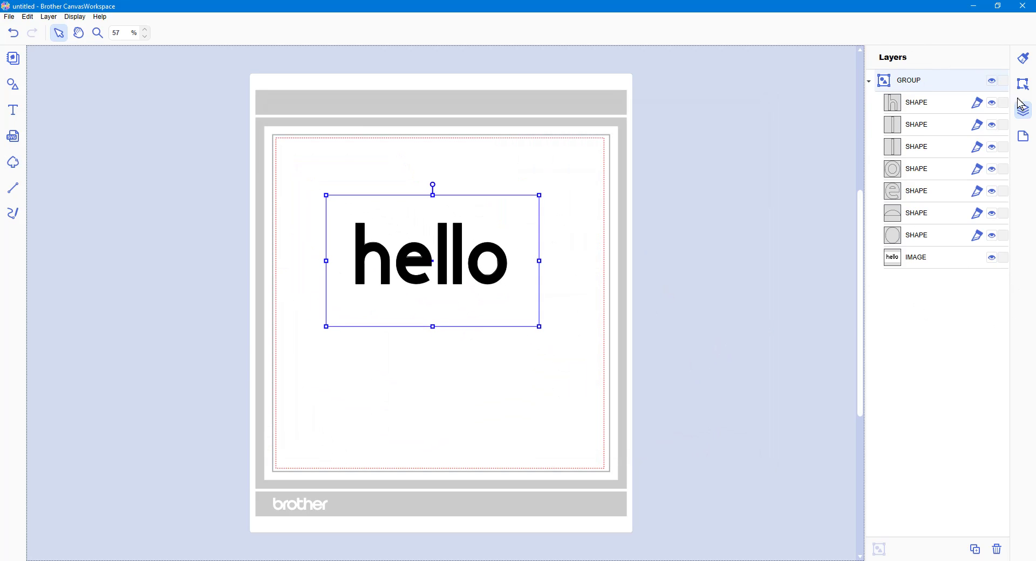
{"action": "left_click", "coordinate": [992, 258]}
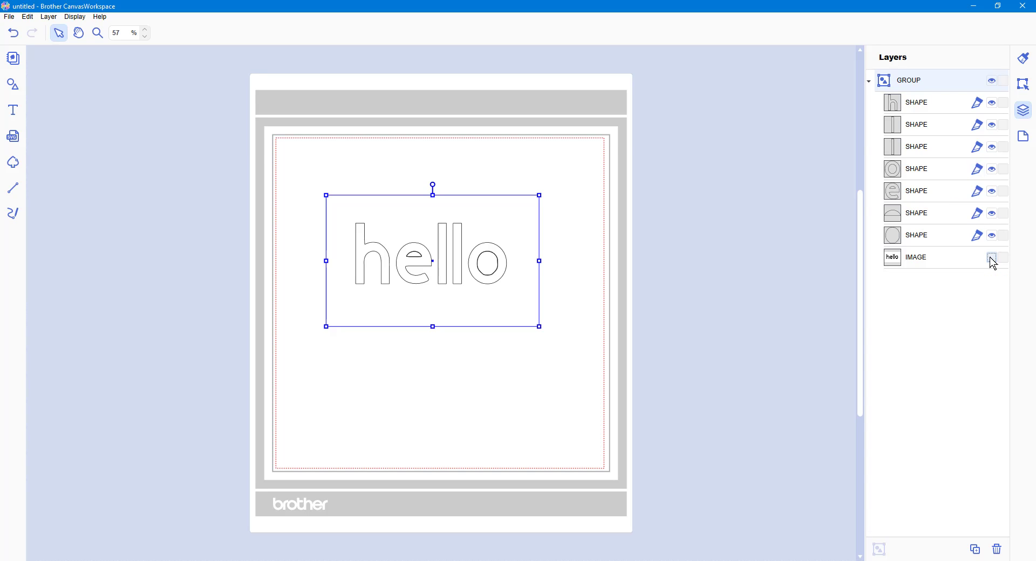
{"action": "left_click", "coordinate": [992, 258]}
{"action": "left_click", "coordinate": [909, 261]}
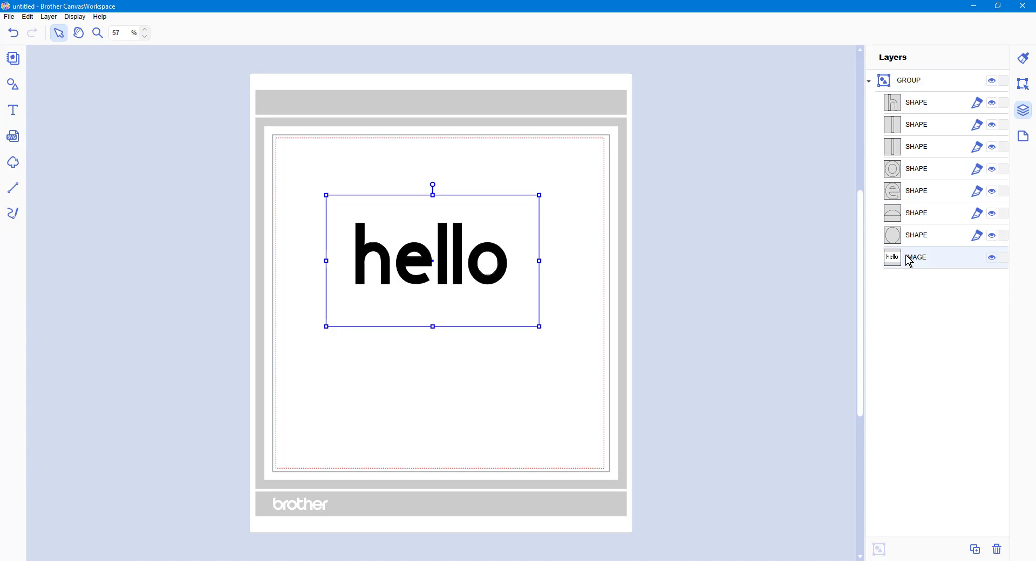
{"action": "key", "text": "Delete"}
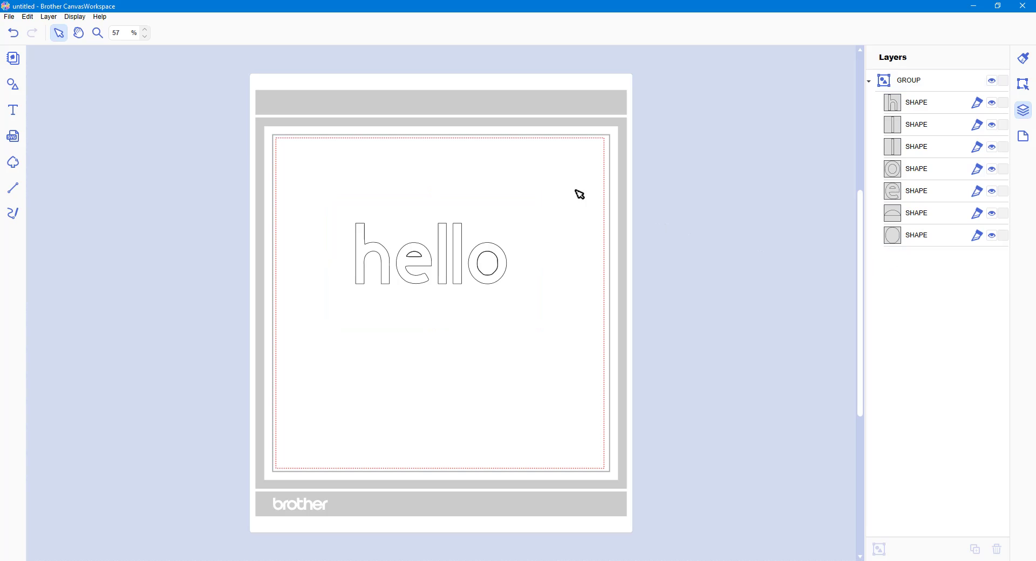
Step: Fill the whole outlined "hello" shape group with black, #000000
{"action": "left_click_drag", "start_coordinate": [322, 185], "coordinate": [510, 294]}
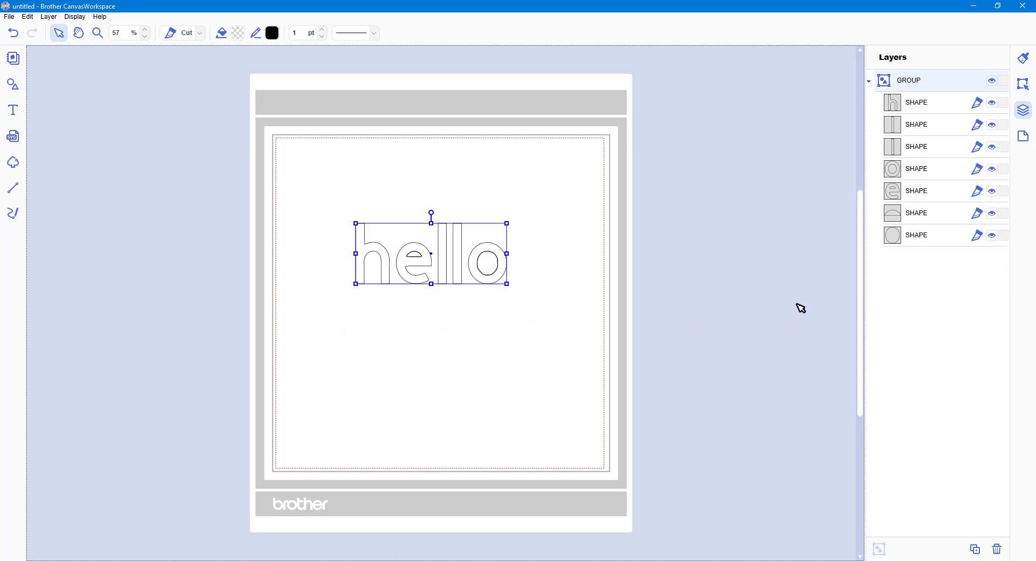
{"action": "left_click", "coordinate": [237, 33]}
{"action": "left_click", "coordinate": [370, 330]}
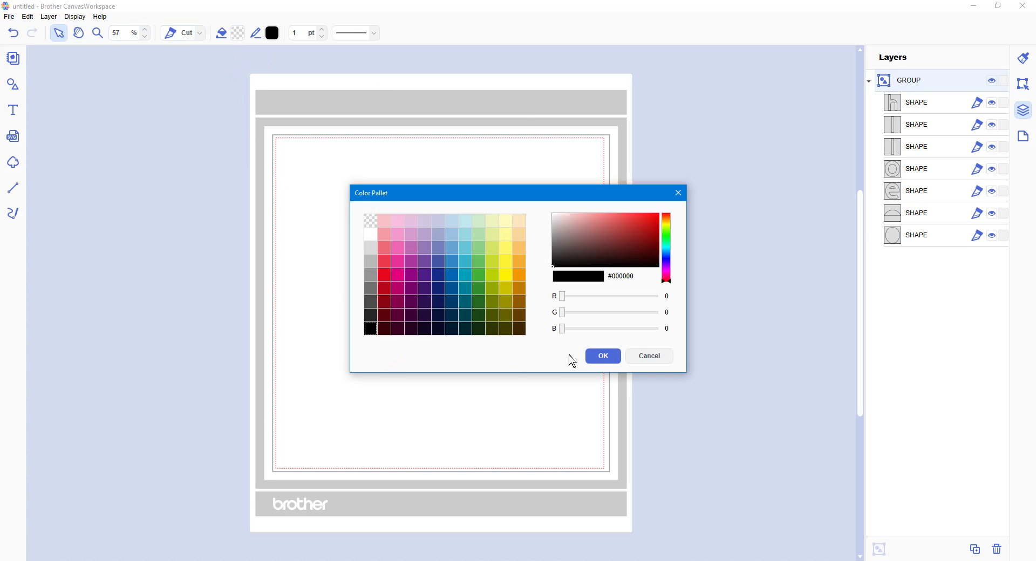
{"action": "left_click", "coordinate": [603, 357]}
{"action": "left_click", "coordinate": [740, 270]}
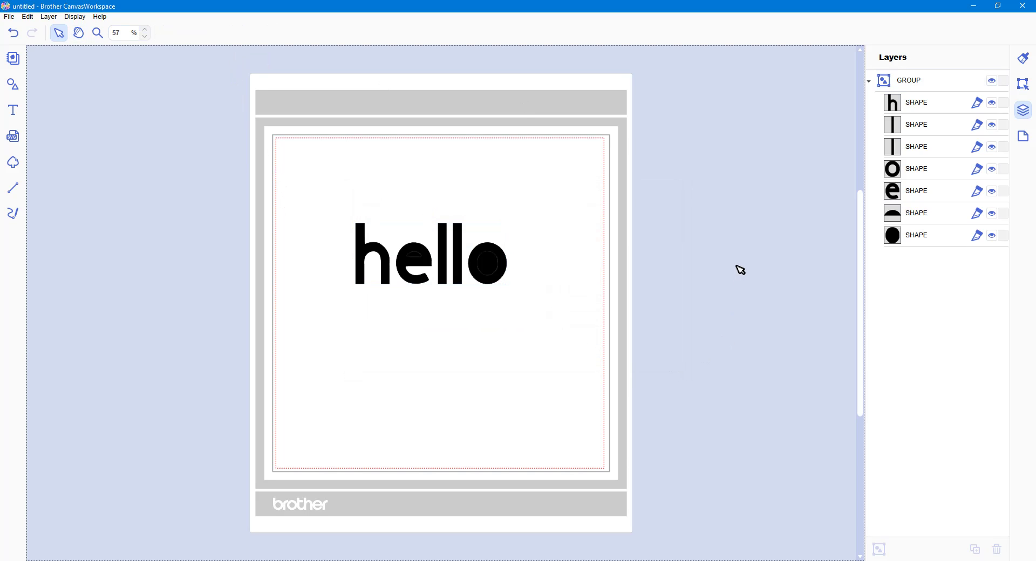
Step: Set the fill of the inner shapes of the "e" and the "o" to transparent
{"action": "left_click", "coordinate": [927, 220]}
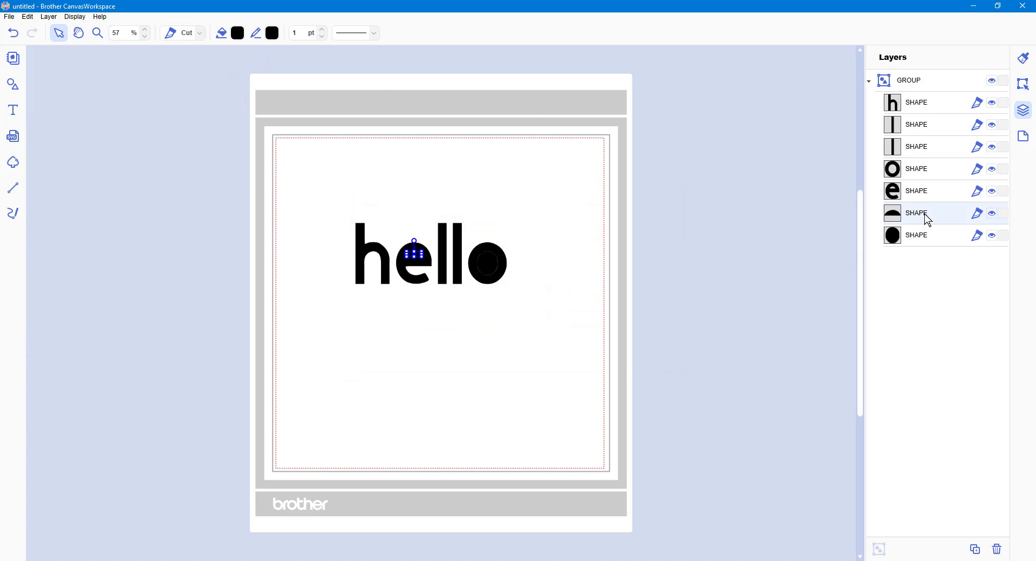
{"action": "left_click", "coordinate": [237, 33]}
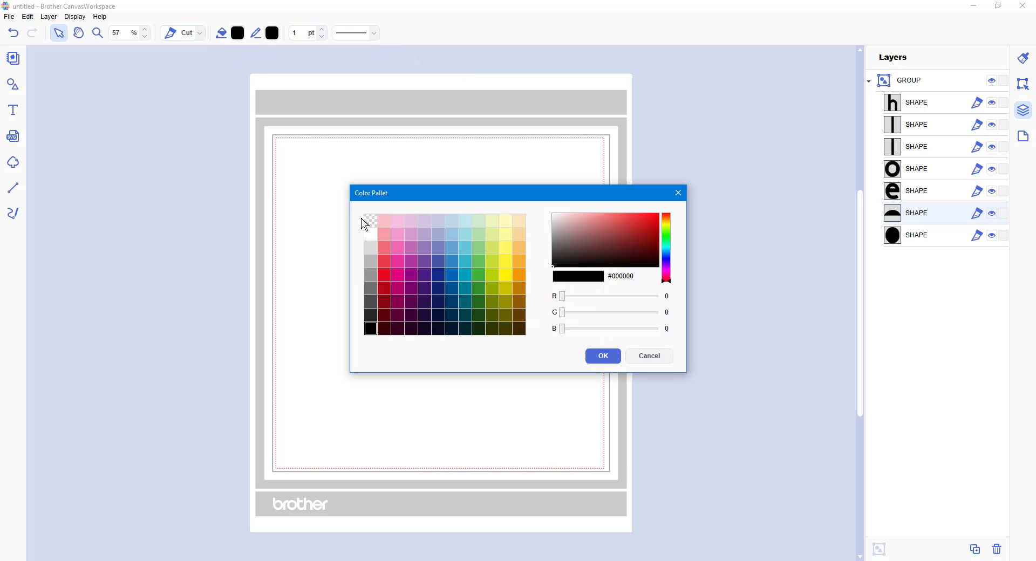
{"action": "left_click", "coordinate": [366, 221]}
{"action": "left_click", "coordinate": [602, 356]}
{"action": "left_click", "coordinate": [906, 240]}
{"action": "left_click", "coordinate": [237, 34]}
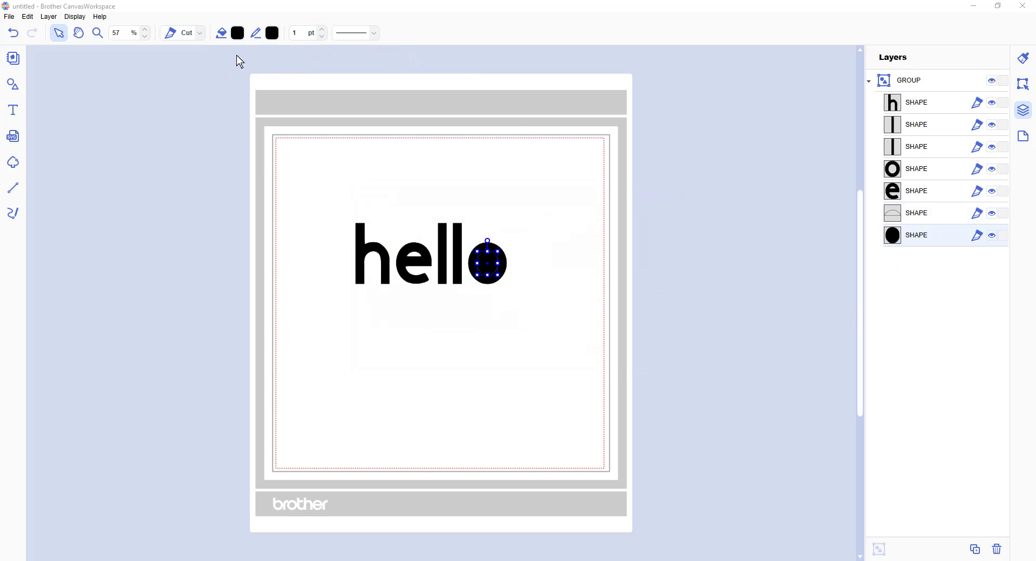
{"action": "left_click", "coordinate": [589, 356]}
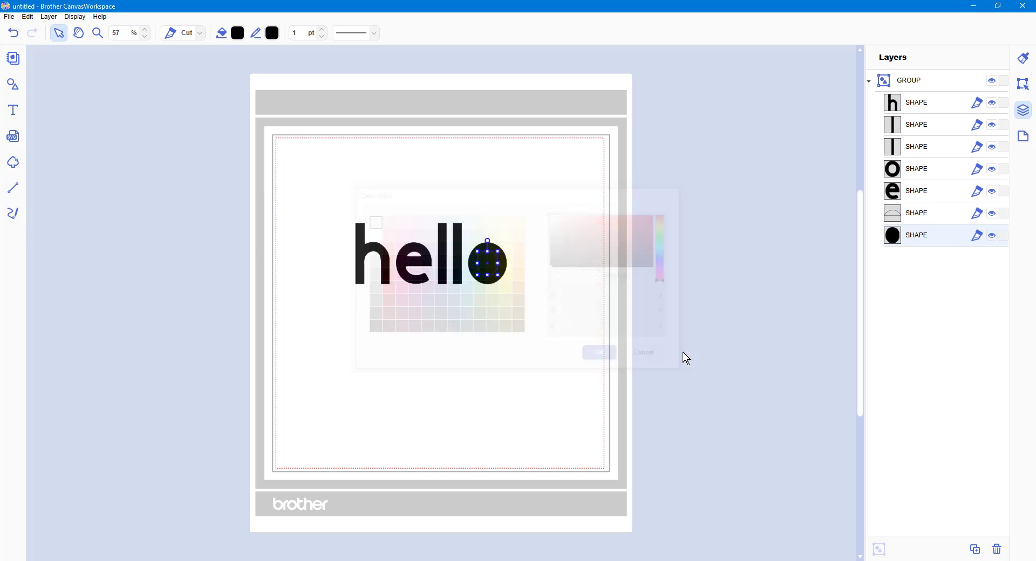
{"action": "left_click", "coordinate": [738, 345]}
Step: Create an outward, round-cornered offset line around only the outer edges of the "hello" group, leaving the original line as is
{"action": "left_click_drag", "start_coordinate": [322, 181], "coordinate": [506, 324]}
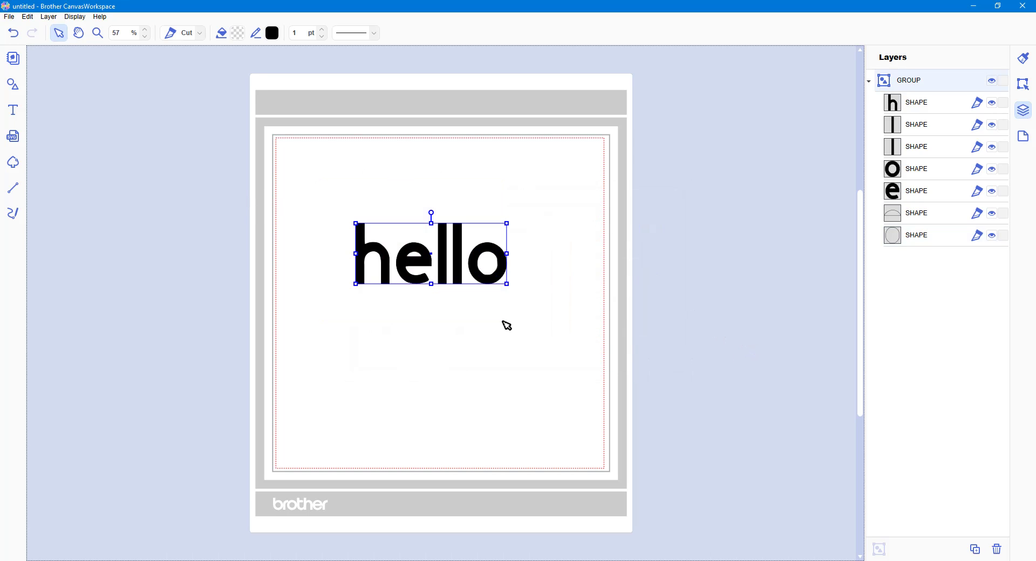
{"action": "left_click", "coordinate": [27, 16]}
{"action": "left_click", "coordinate": [81, 199]}
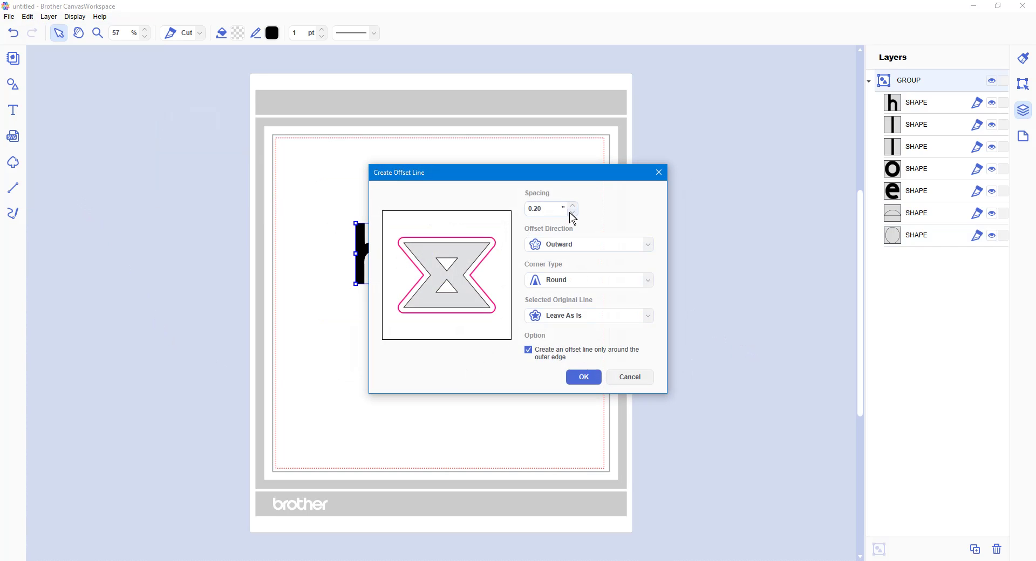
{"action": "left_click", "coordinate": [584, 377]}
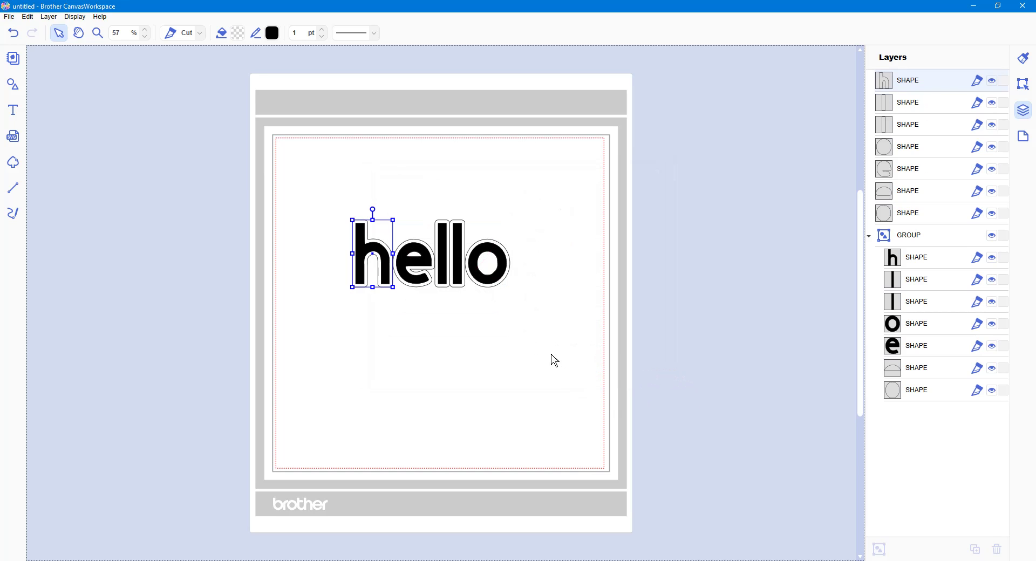
{"action": "left_click", "coordinate": [494, 346]}
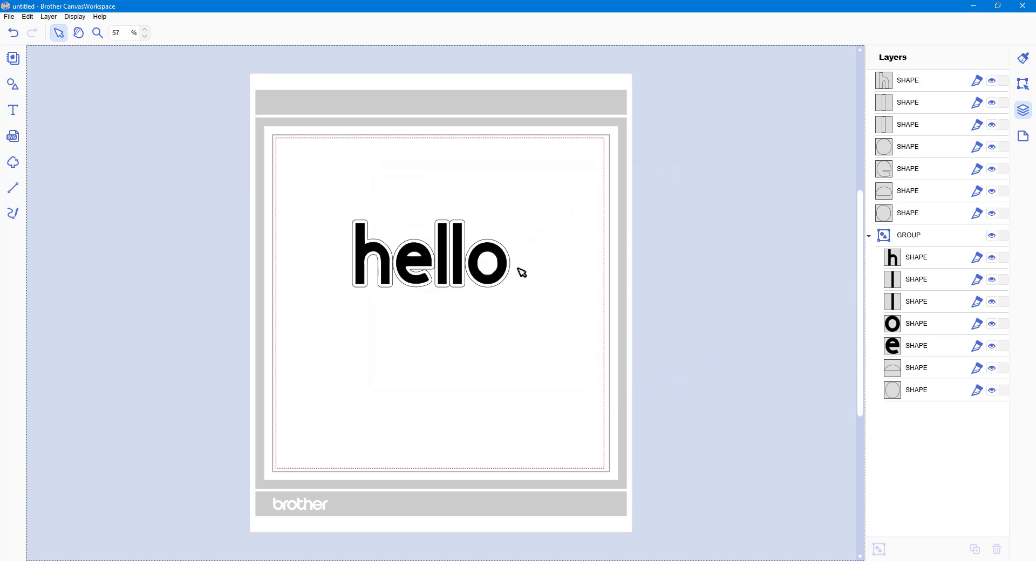
Step: Undo the accidental shift of the "o" offset outline and move the black "hello" group straight up, clear of the offset outlines
{"action": "mouse_move", "coordinate": [494, 278]}
{"action": "left_mouse_down"}
{"action": "mouse_move", "coordinate": [492, 264]}
{"action": "mouse_move", "coordinate": [493, 274]}
{"action": "left_mouse_up"}
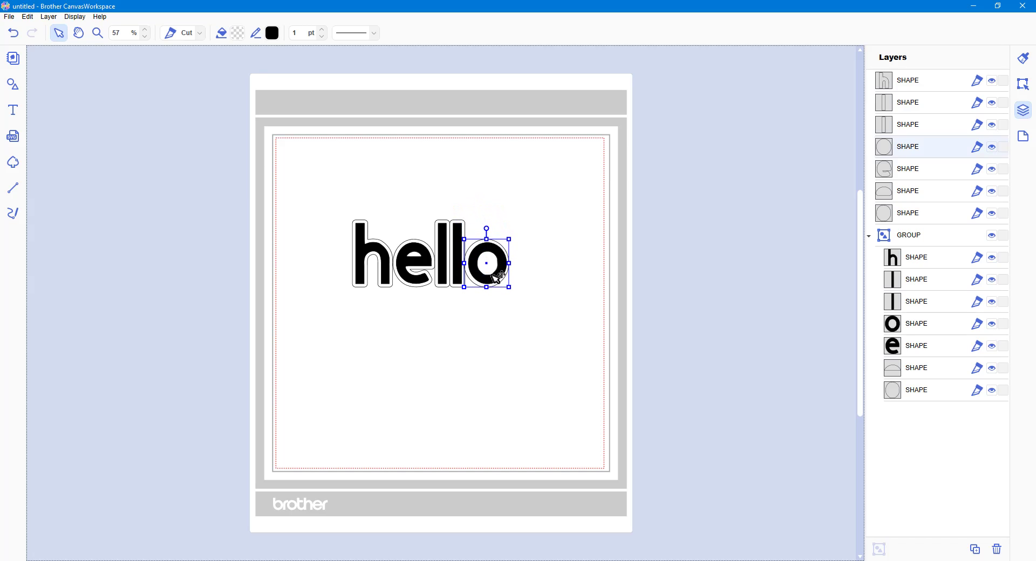
{"action": "key", "text": "ctrl+z"}
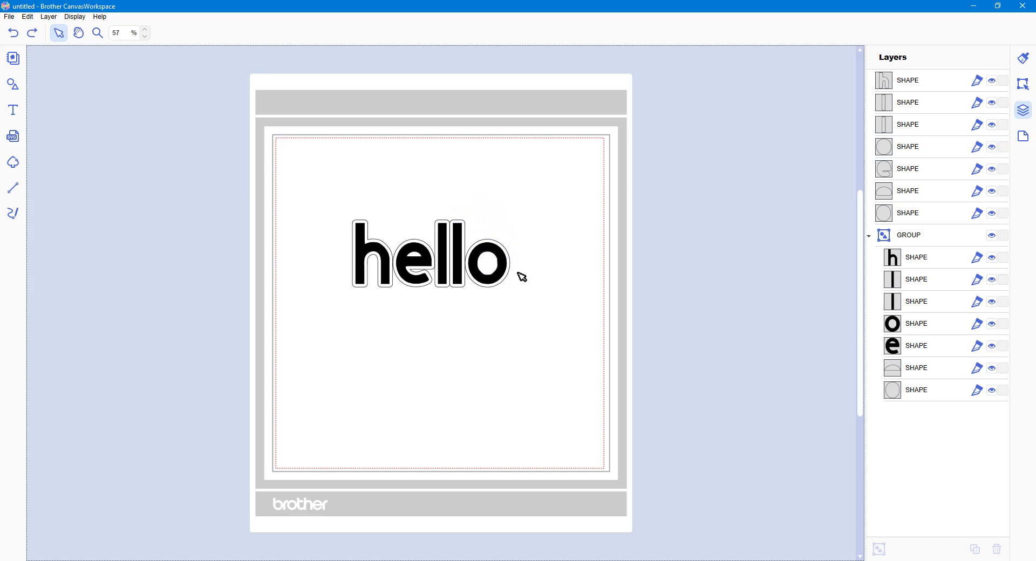
{"action": "left_click", "coordinate": [911, 239]}
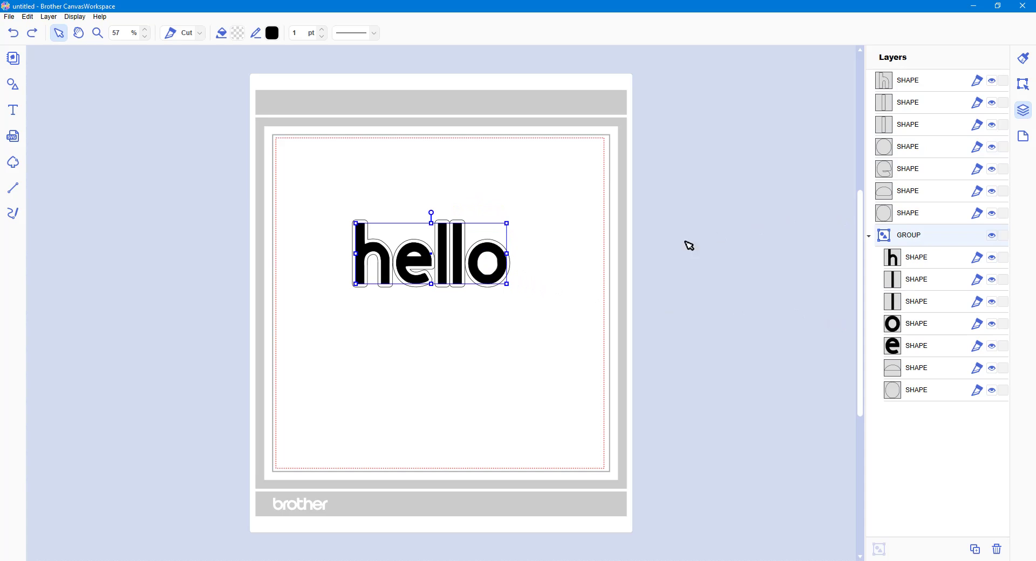
{"action": "key", "text": "Up"}
{"action": "key", "text": "Up"}
{"action": "key", "text": "Up"}
{"action": "key", "text": "Up"}
{"action": "key", "text": "Up"}
{"action": "key", "text": "Up"}
{"action": "key", "text": "Up"}
{"action": "key", "text": "Up"}
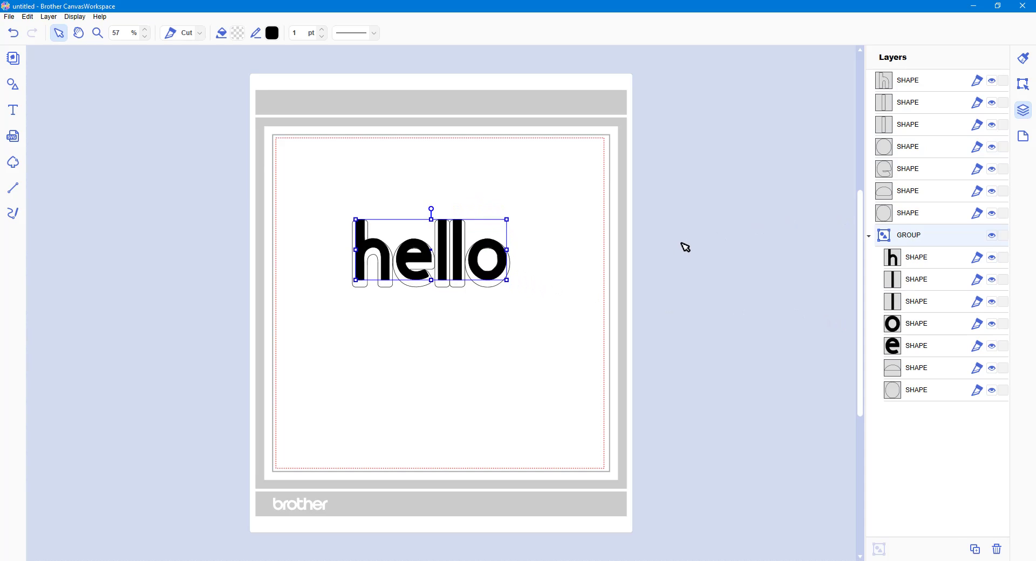
{"action": "key", "text": "Up"}
{"action": "key", "text": "Up"}
{"action": "key", "text": "Up"}
{"action": "key", "text": "Up"}
{"action": "key", "text": "Up"}
{"action": "key", "text": "Up"}
{"action": "key", "text": "Up"}
{"action": "key", "text": "Up"}
{"action": "key", "text": "Up"}
{"action": "key", "text": "Up"}
{"action": "key", "text": "Up"}
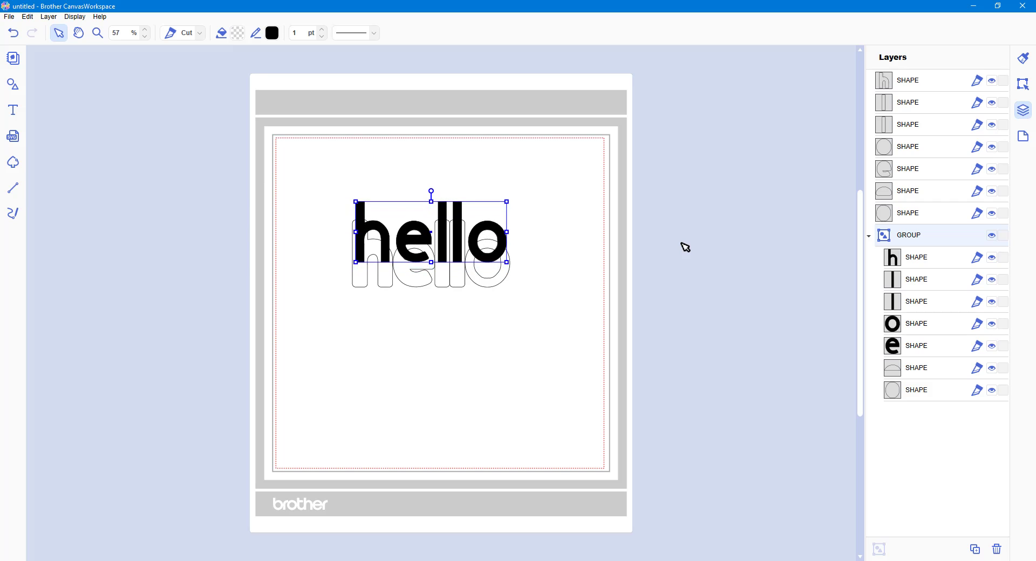
{"action": "key", "text": "Up"}
{"action": "key", "text": "Up"}
{"action": "key", "text": "Up"}
{"action": "key", "text": "Up"}
{"action": "key", "text": "Up"}
{"action": "key", "text": "Up"}
{"action": "key", "text": "Up"}
{"action": "key", "text": "Up"}
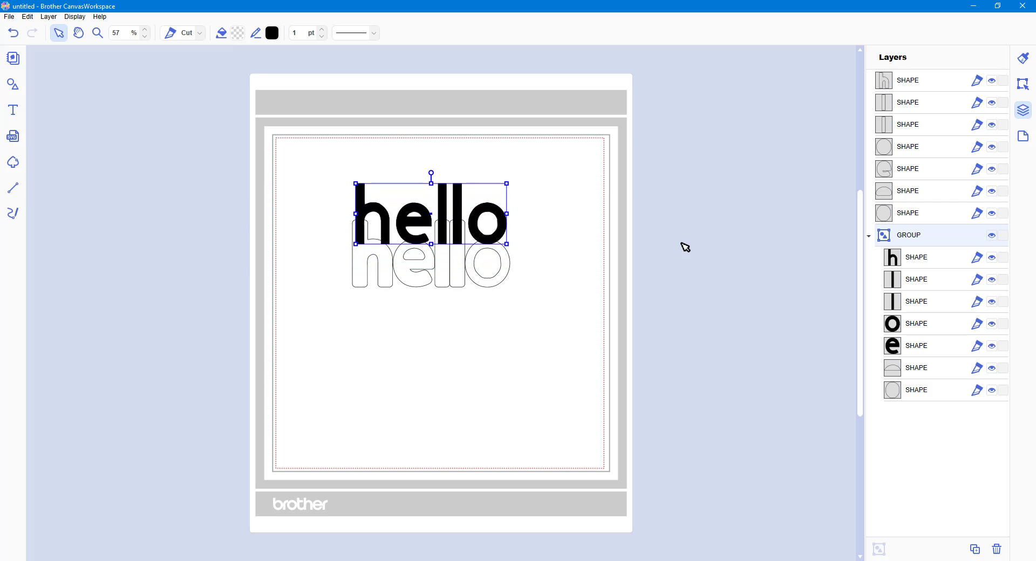
{"action": "key", "text": "Up"}
{"action": "key", "text": "Up"}
{"action": "key", "text": "Up"}
{"action": "key", "text": "Up"}
{"action": "key", "text": "Up"}
{"action": "key", "text": "Up"}
{"action": "key", "text": "Up"}
{"action": "key", "text": "Up"}
{"action": "key", "text": "Up"}
{"action": "key", "text": "Up"}
{"action": "key", "text": "Up"}
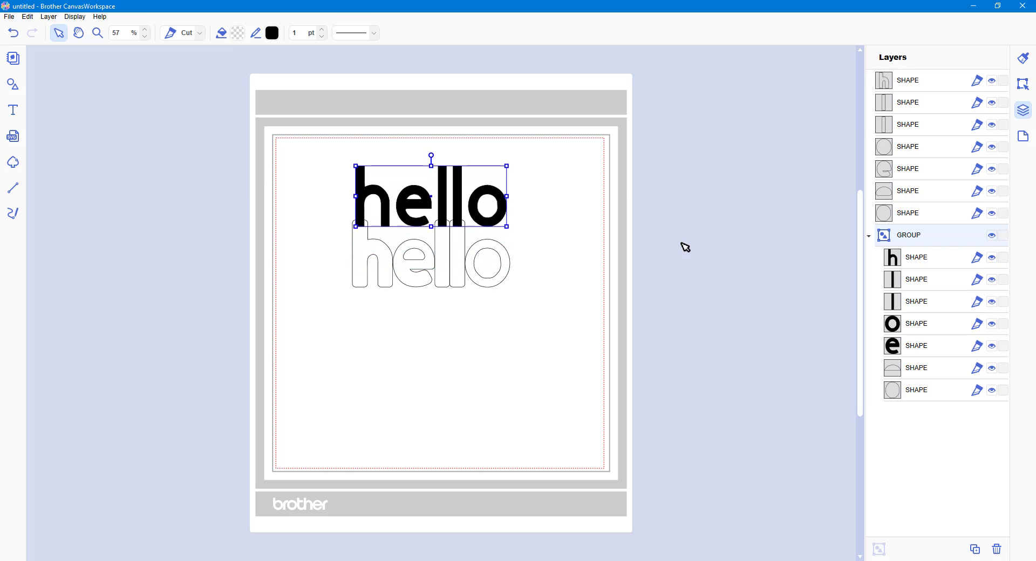
{"action": "key", "text": "Up"}
{"action": "key", "text": "Up"}
{"action": "key", "text": "Up"}
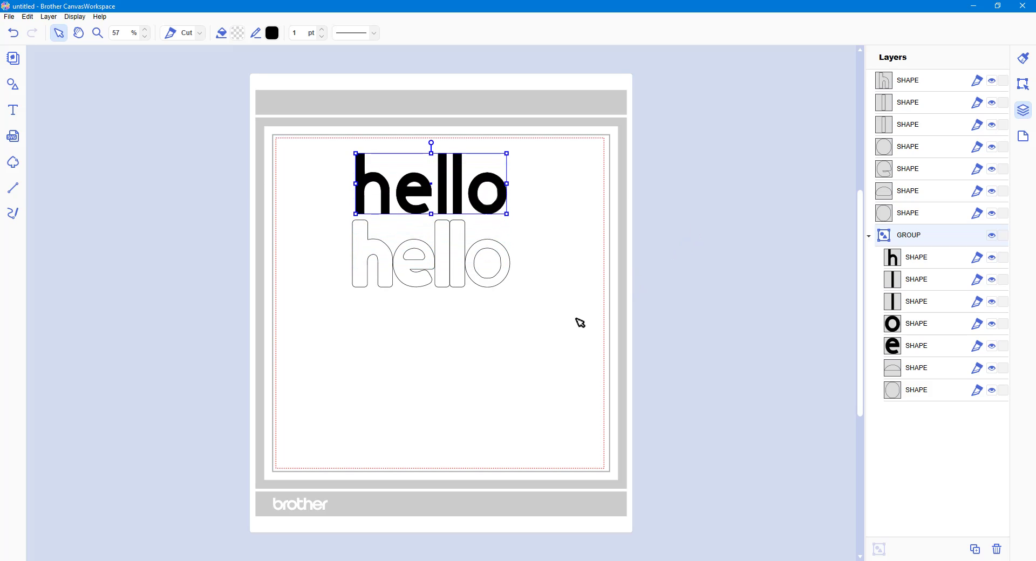
Step: Delete all the offset outline shapes below the black "hello" and move the group back down toward the canvas center
{"action": "left_click", "coordinate": [351, 263]}
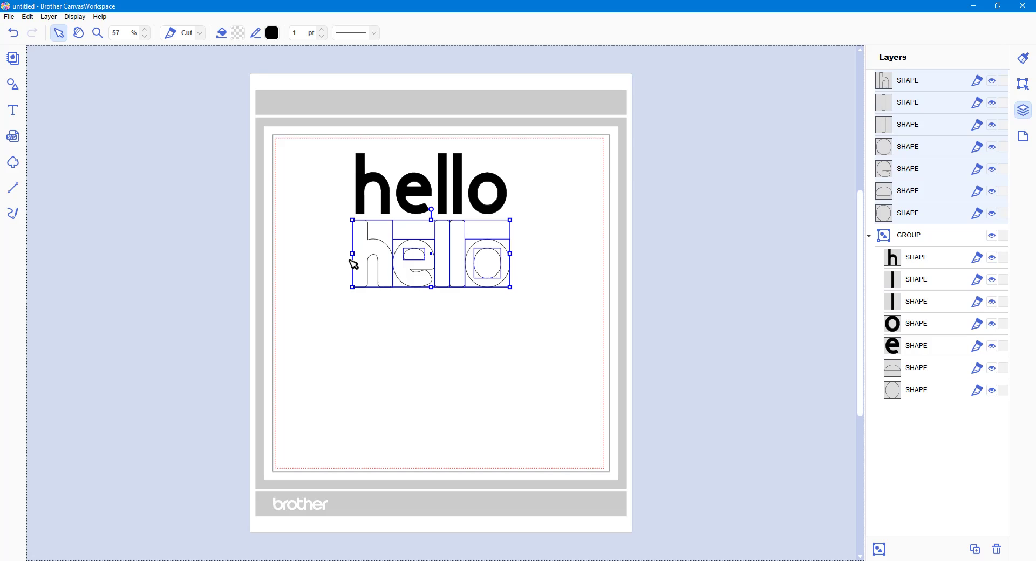
{"action": "key", "text": "Delete"}
{"action": "left_click_drag", "start_coordinate": [327, 145], "coordinate": [545, 268]}
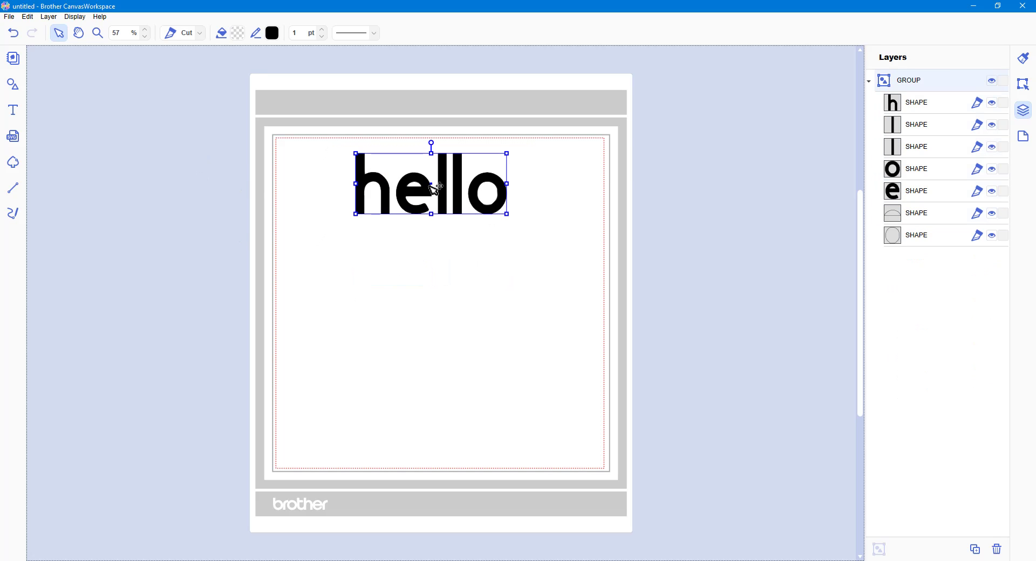
{"action": "left_click_drag", "start_coordinate": [433, 188], "coordinate": [430, 257]}
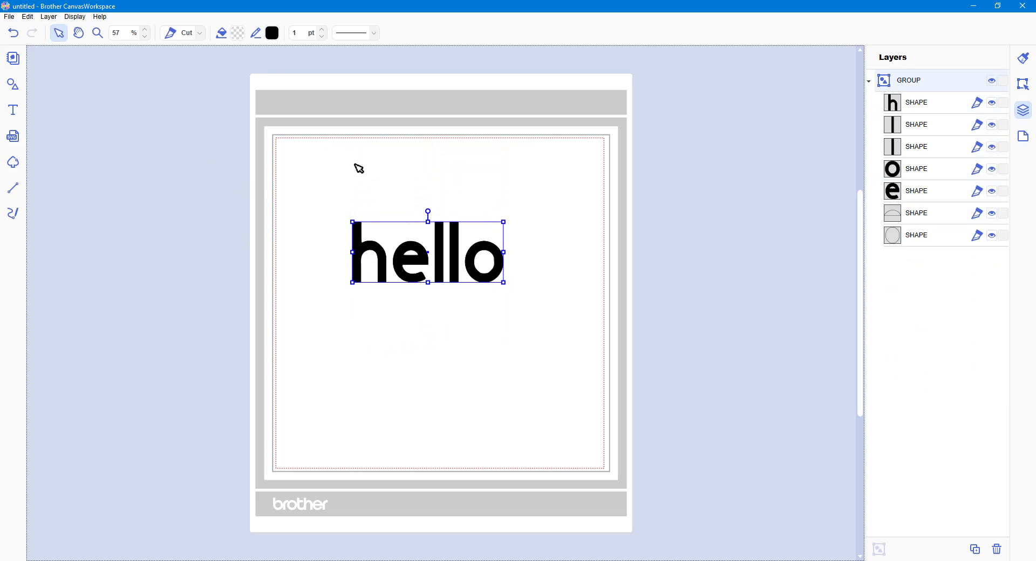
Step: Create a 0.20" outward, round-cornered offset line around only the outer edges of the "hello" group, leaving the original as is
{"action": "left_click", "coordinate": [27, 16]}
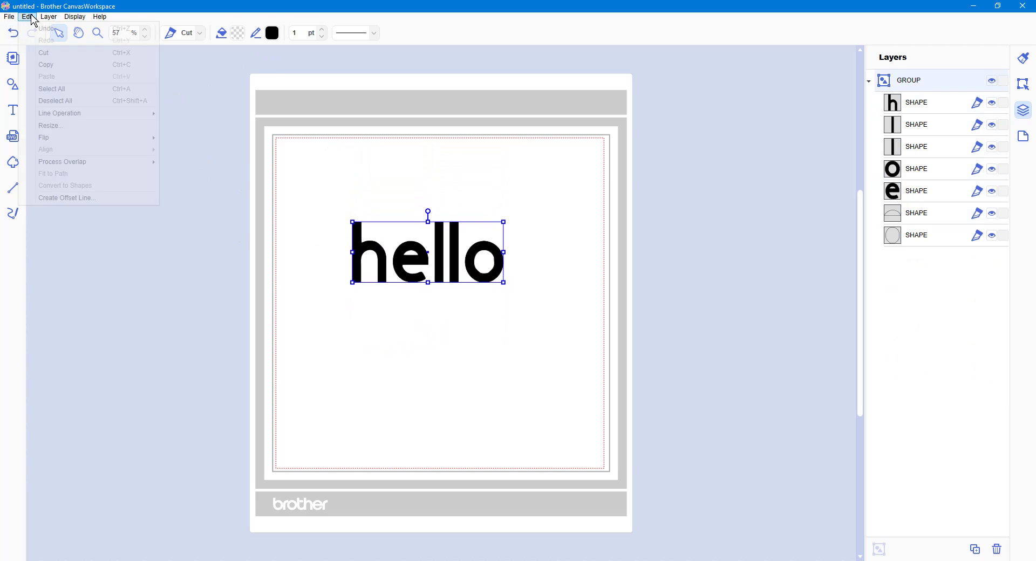
{"action": "left_click", "coordinate": [54, 198]}
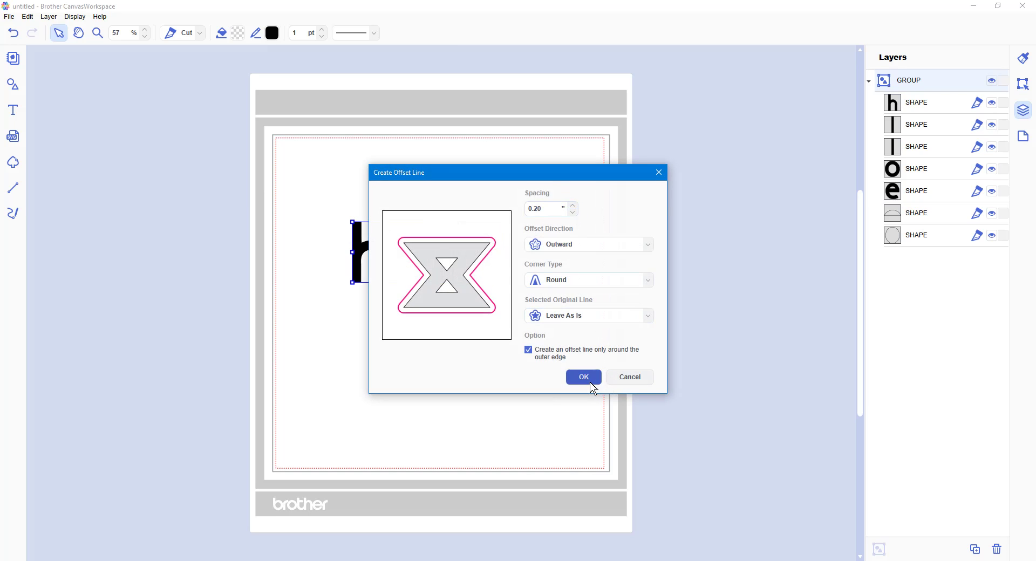
{"action": "left_click", "coordinate": [589, 379]}
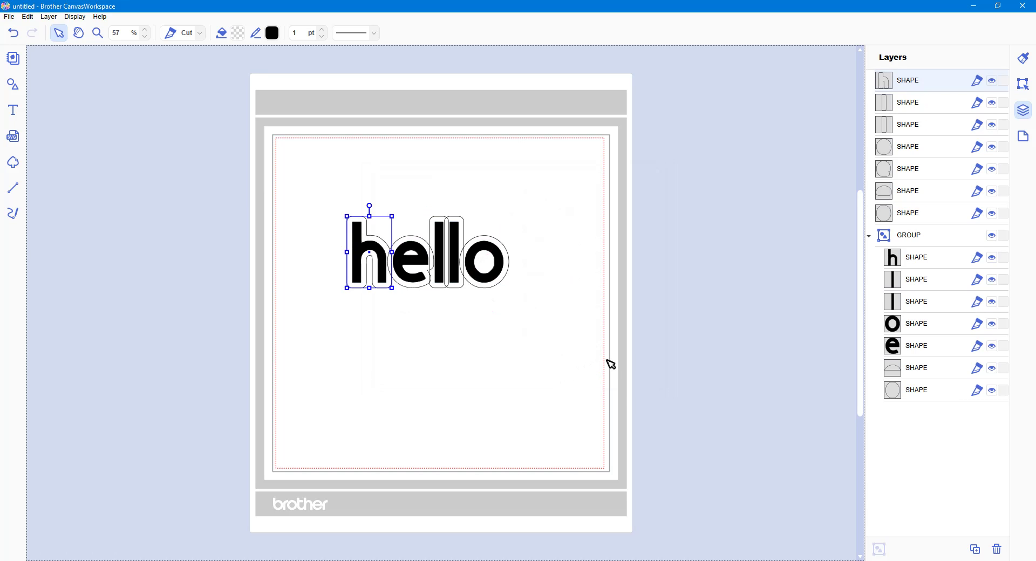
{"action": "left_click", "coordinate": [688, 361]}
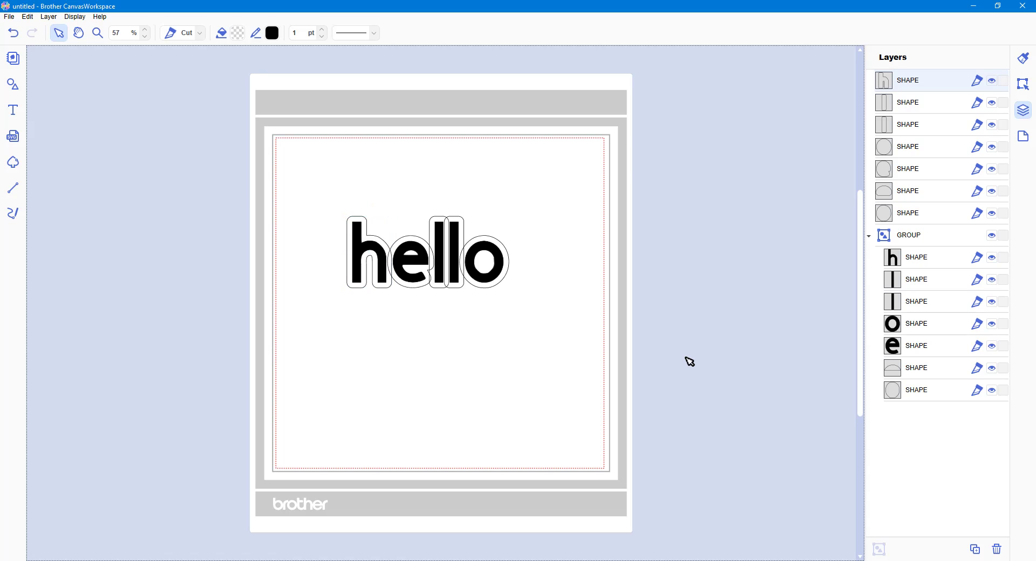
Step: Move the black "hello" group below the offset outlines and delete the inner offset outlines of the "e" and the "o"
{"action": "left_click", "coordinate": [919, 235]}
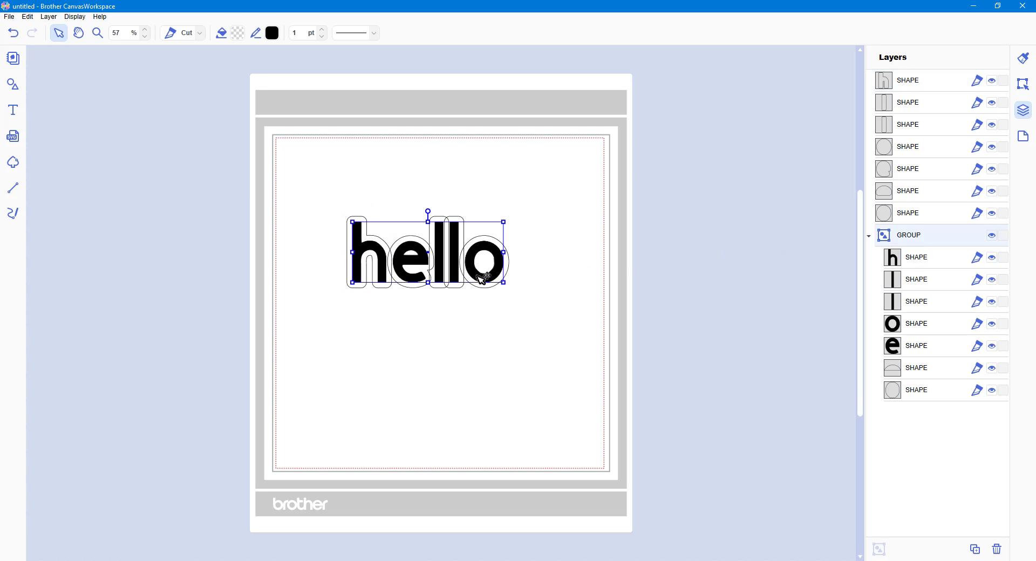
{"action": "left_click_drag", "start_coordinate": [480, 278], "coordinate": [482, 431]}
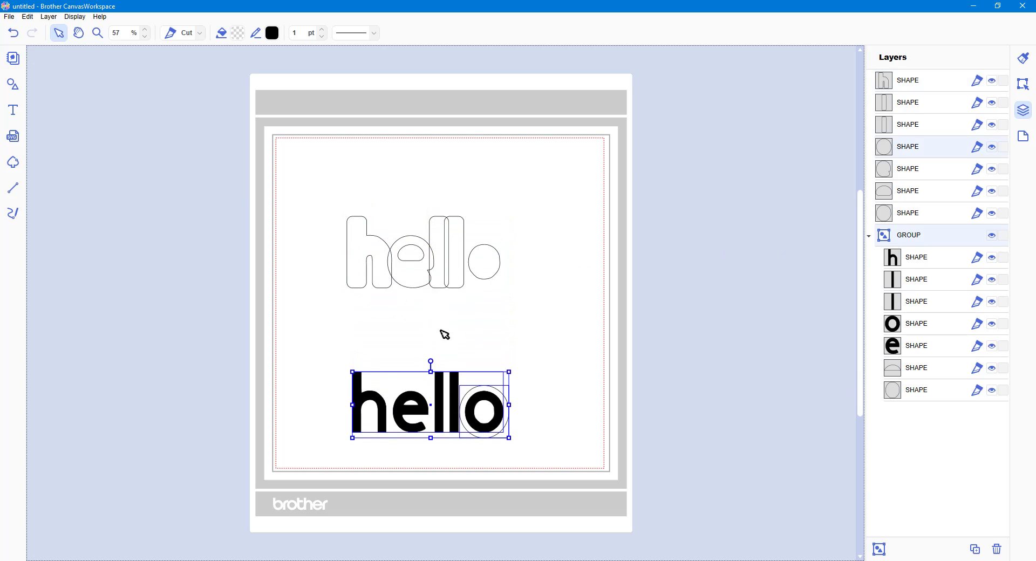
{"action": "left_click", "coordinate": [415, 260]}
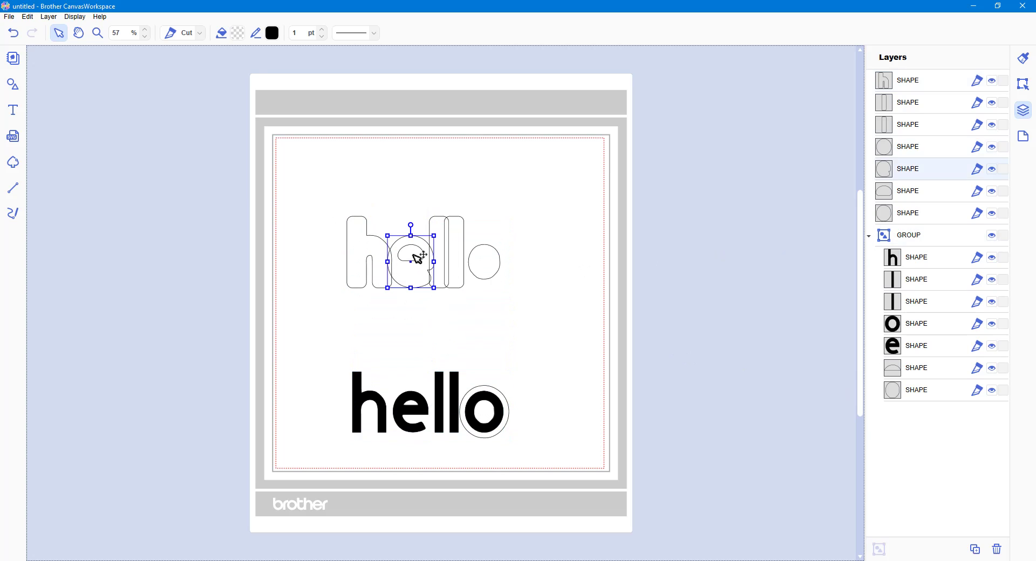
{"action": "left_click", "coordinate": [912, 195]}
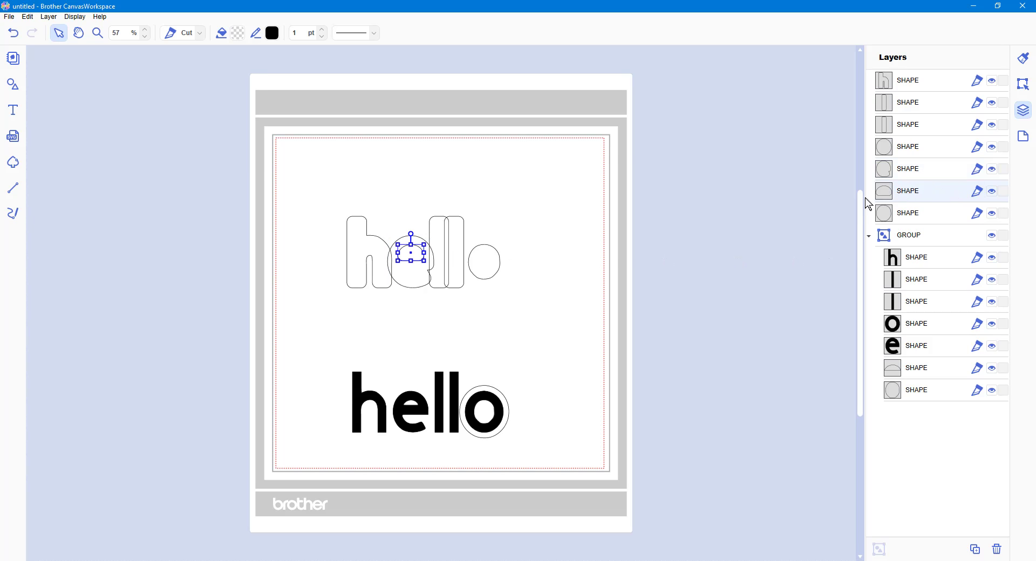
{"action": "key", "text": "Delete"}
{"action": "left_click", "coordinate": [490, 271]}
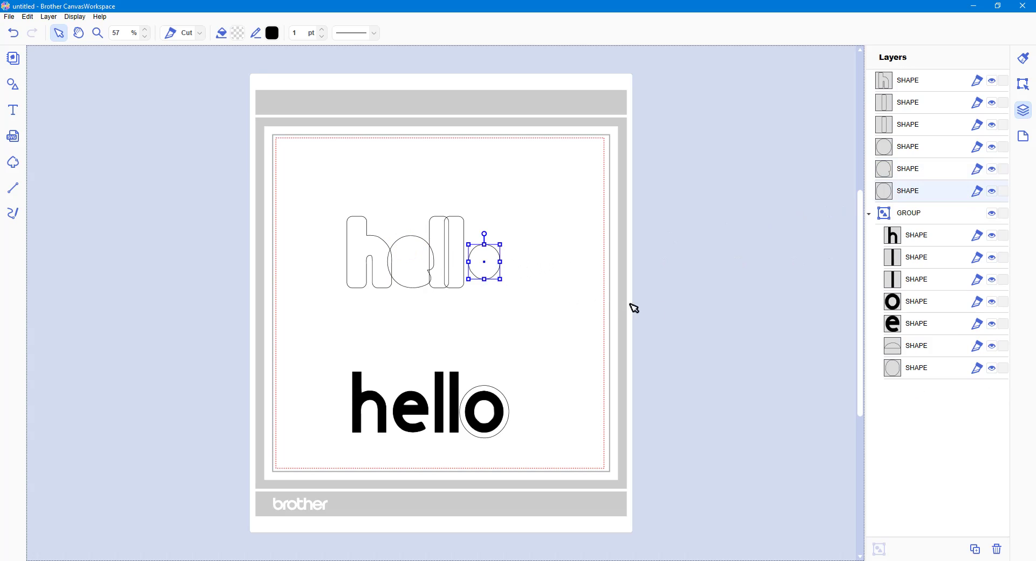
{"action": "key", "text": "Delete"}
Step: Move the outer "o" offset outline back against the second "l" and weld all the offset outlines into one shape
{"action": "left_click_drag", "start_coordinate": [507, 433], "coordinate": [503, 281]}
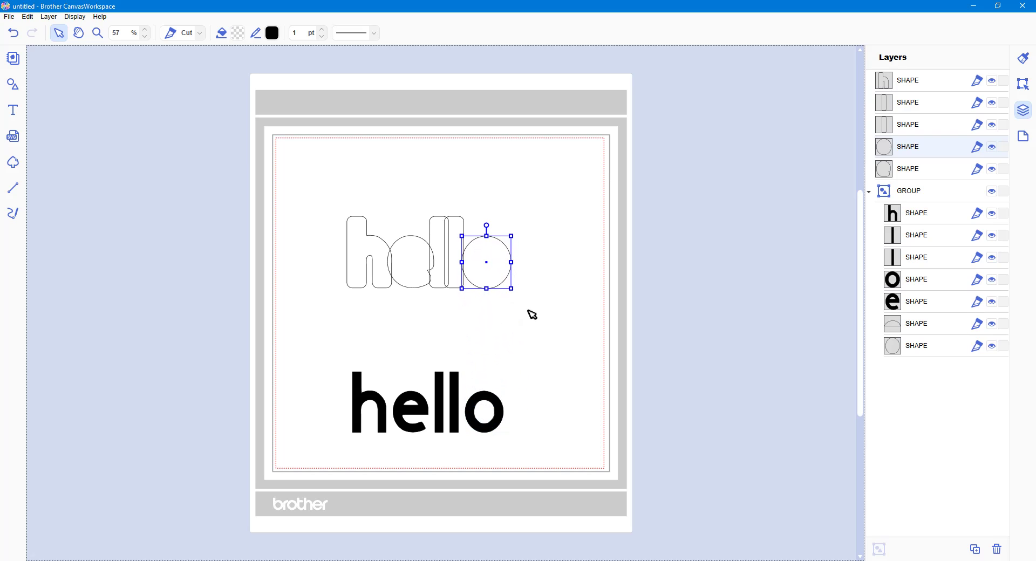
{"action": "left_click_drag", "start_coordinate": [293, 168], "coordinate": [561, 314]}
{"action": "left_click", "coordinate": [1023, 84]}
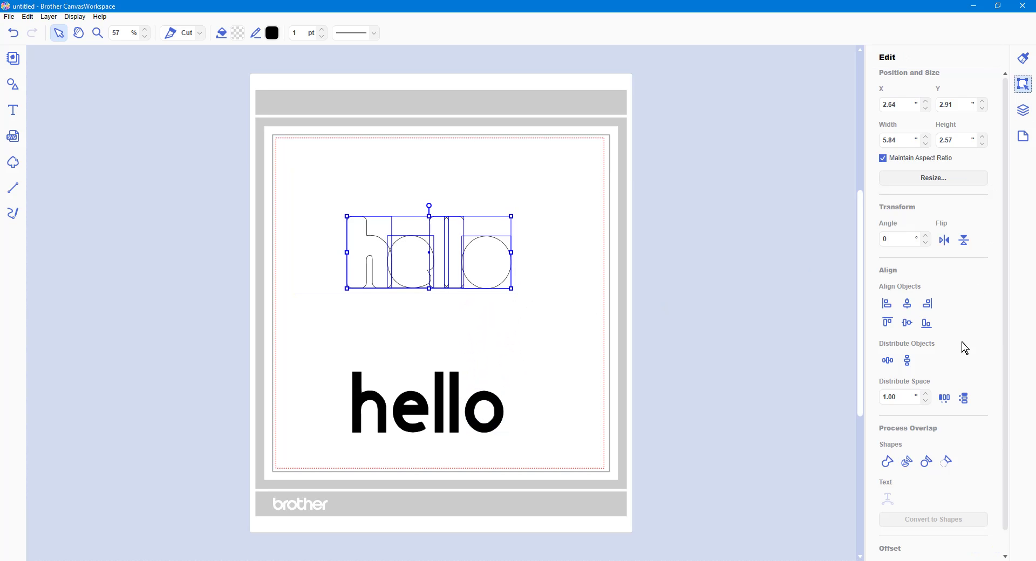
{"action": "left_click", "coordinate": [887, 461]}
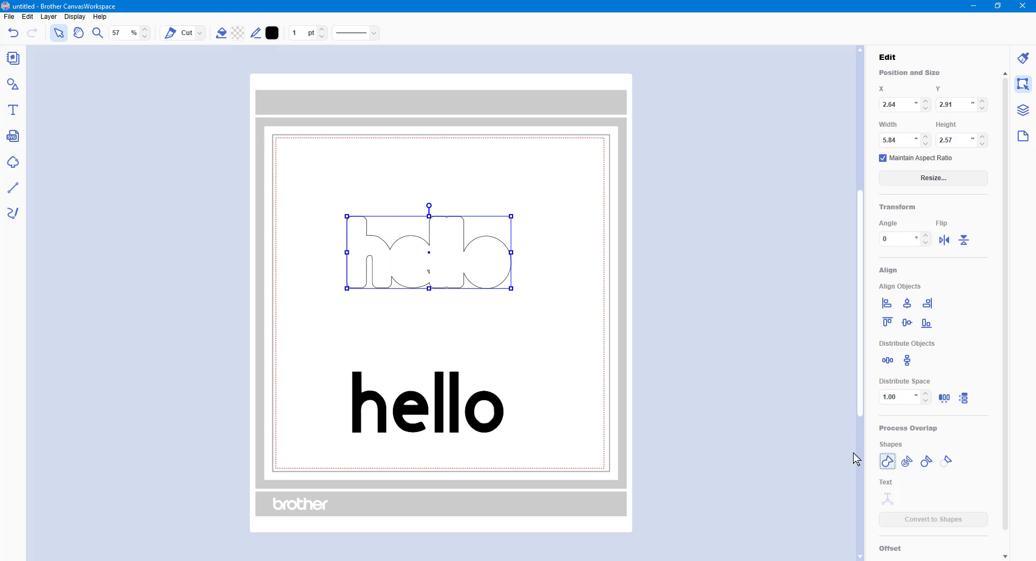
{"action": "left_click", "coordinate": [698, 374]}
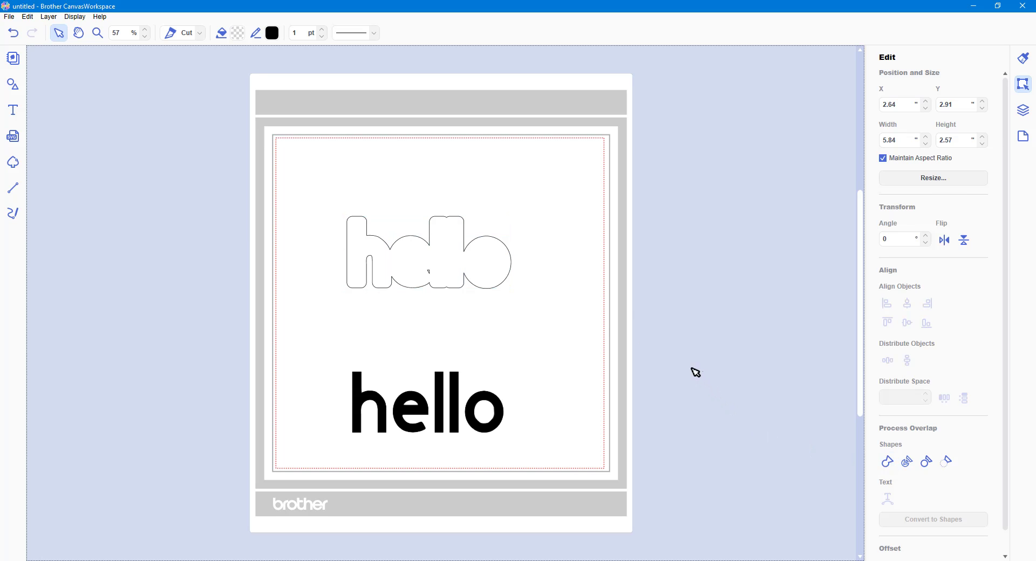
Step: Move the black "hello" group back up so it sits inside the welded offset outline
{"action": "left_click", "coordinate": [1024, 112]}
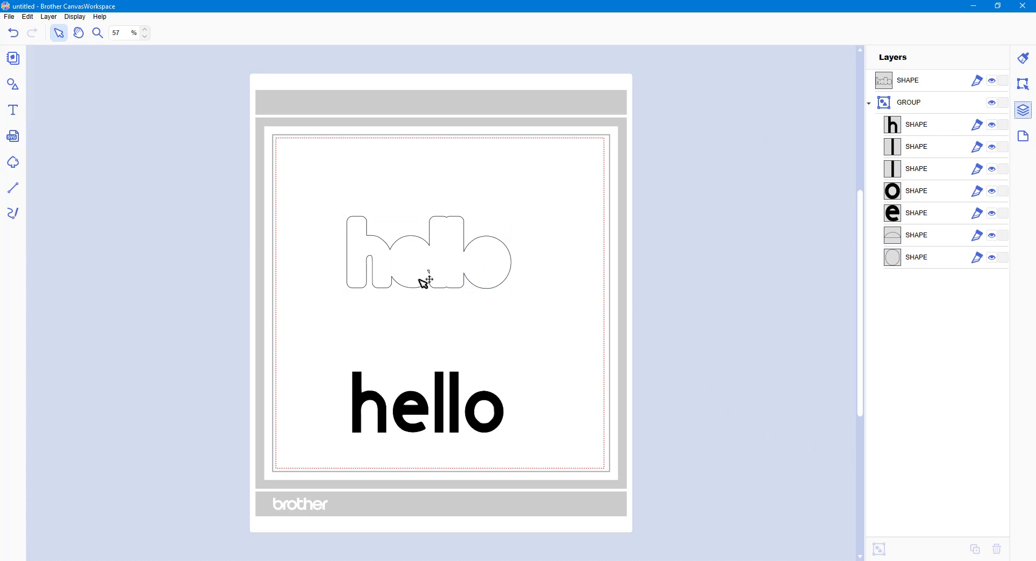
{"action": "left_click", "coordinate": [434, 274]}
{"action": "left_click", "coordinate": [703, 291]}
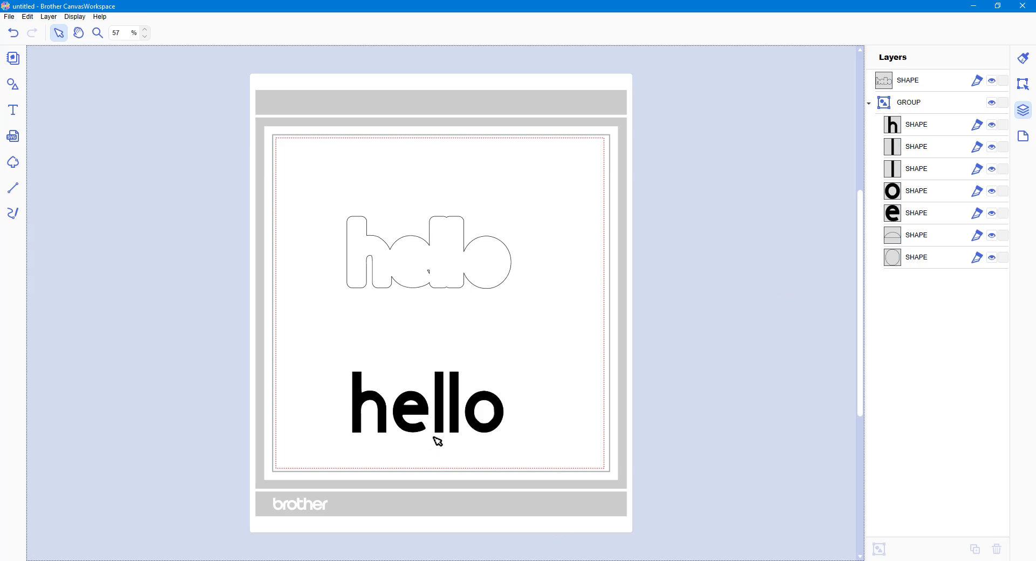
{"action": "left_click_drag", "start_coordinate": [416, 427], "coordinate": [417, 281]}
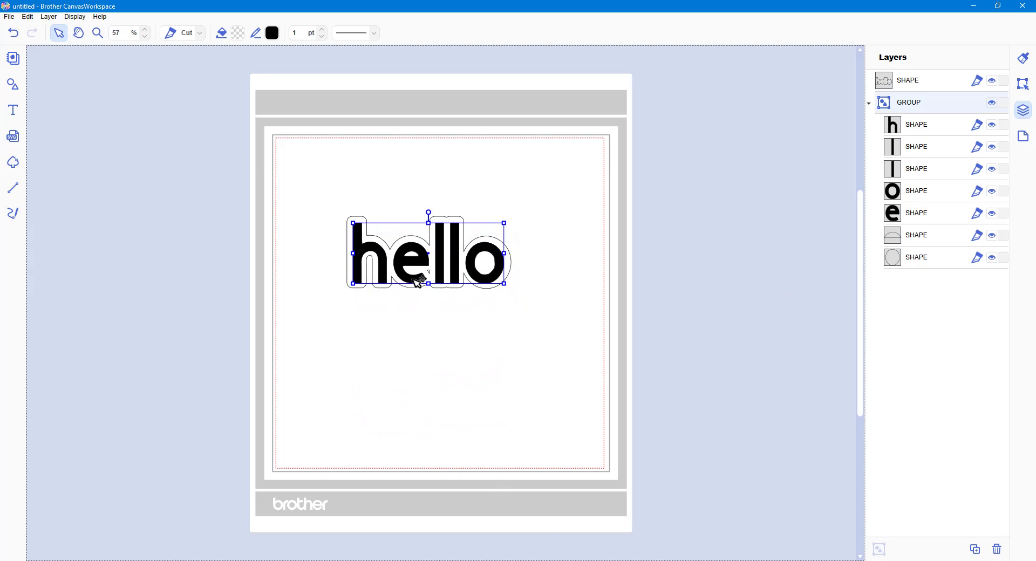
{"action": "left_click", "coordinate": [688, 329]}
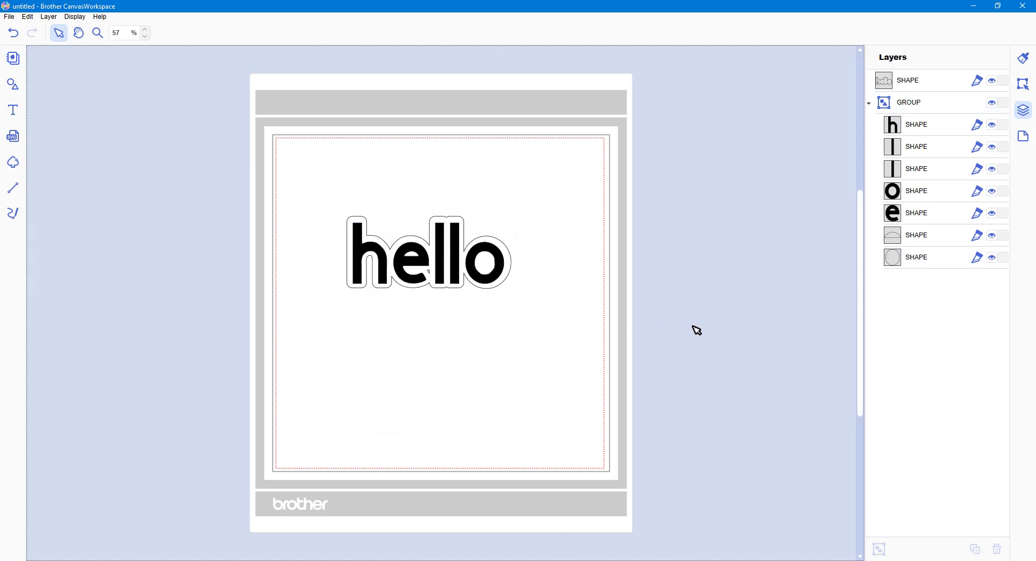
Step: Move the welded offset outline below the black "hello" so the two stand apart, and deselect it
{"action": "left_click_drag", "start_coordinate": [432, 255], "coordinate": [435, 378]}
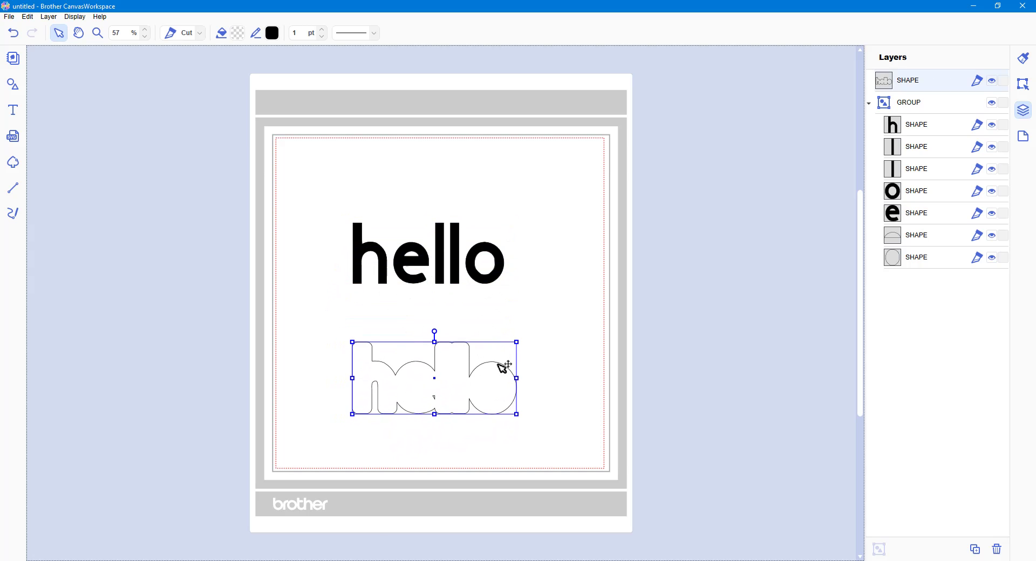
{"action": "left_click", "coordinate": [332, 332]}
{"action": "left_click", "coordinate": [456, 391]}
{"action": "left_click", "coordinate": [685, 453]}
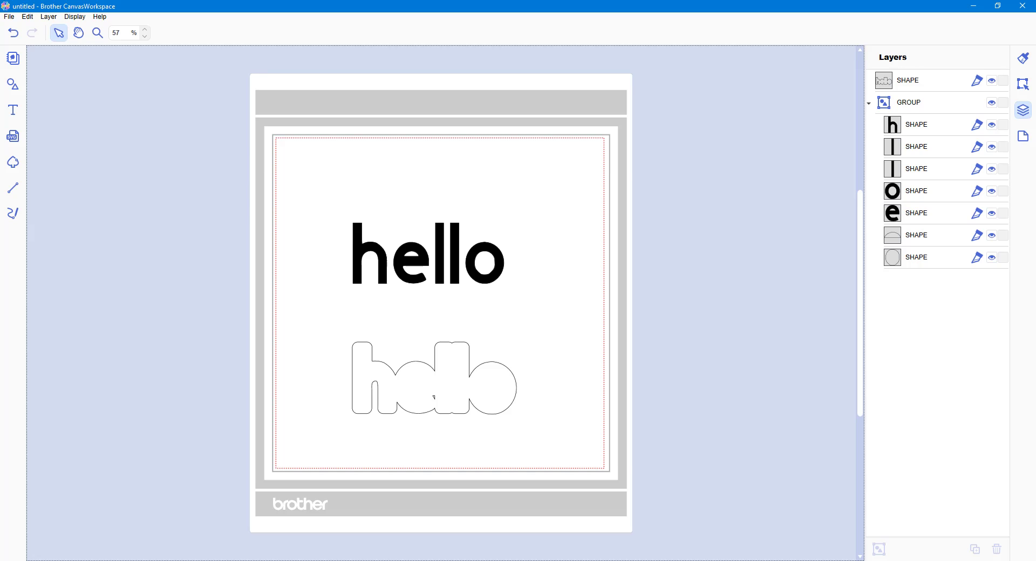
{"action": "left_click", "coordinate": [261, 558]}
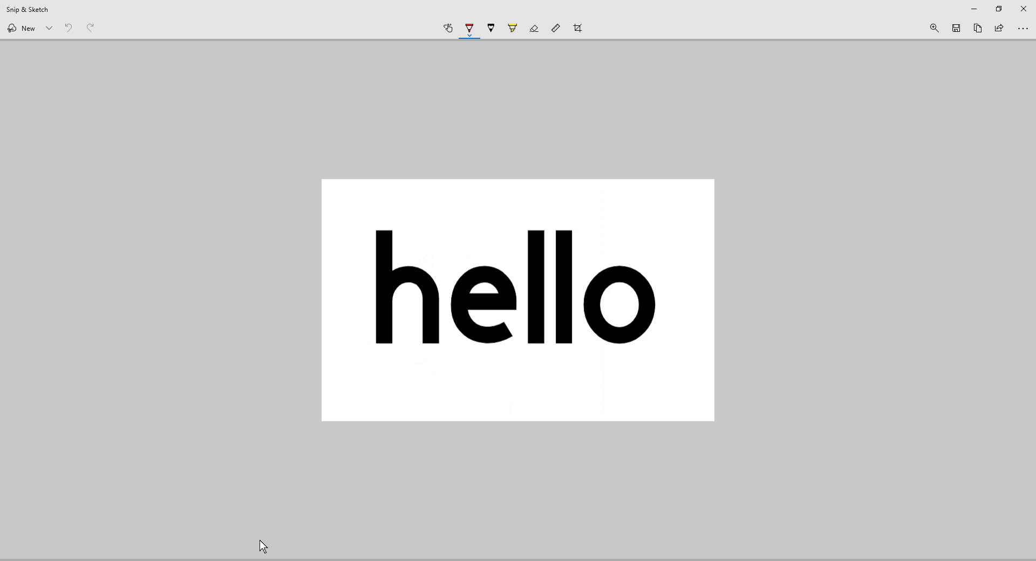
{"action": "left_click", "coordinate": [17, 30]}
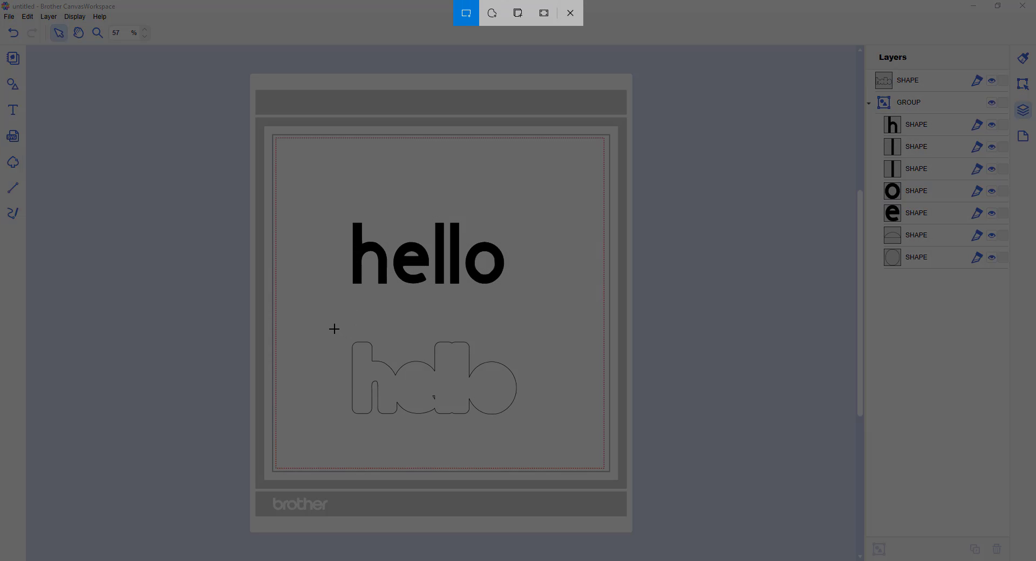
{"action": "left_click_drag", "start_coordinate": [334, 330], "coordinate": [540, 432]}
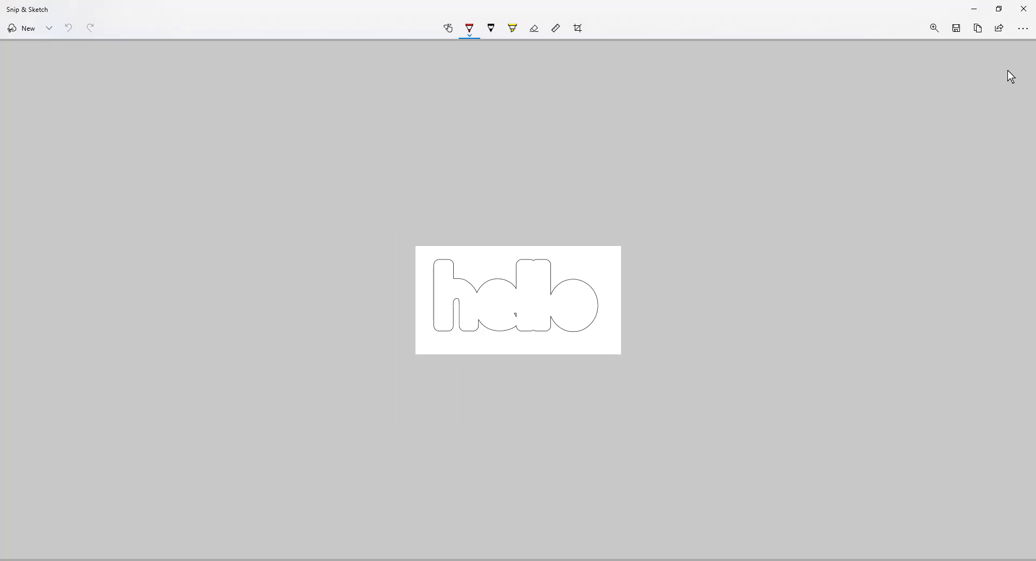
{"action": "left_click", "coordinate": [956, 28]}
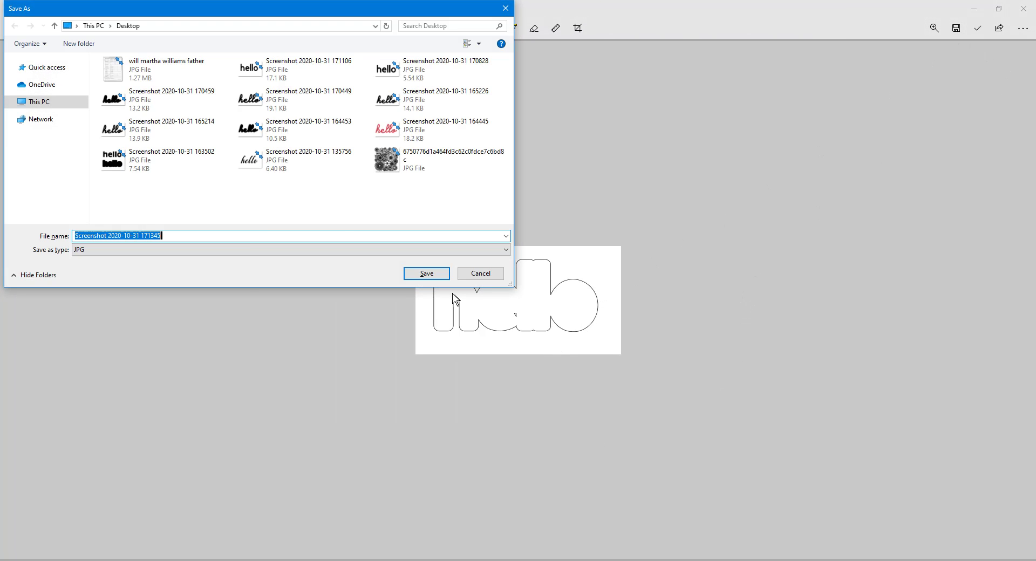
{"action": "left_click", "coordinate": [426, 273]}
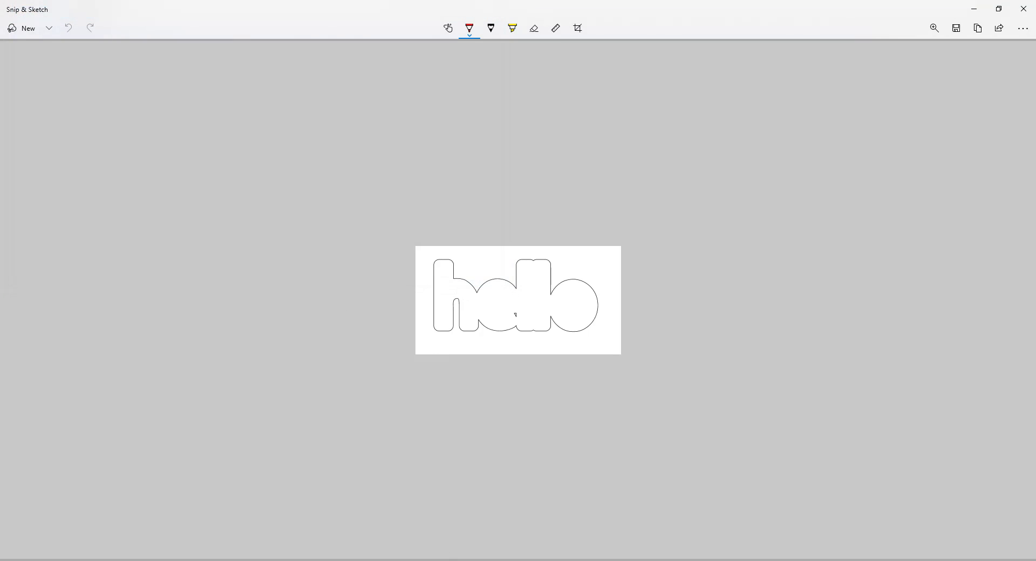
{"action": "key", "text": "alt+Tab"}
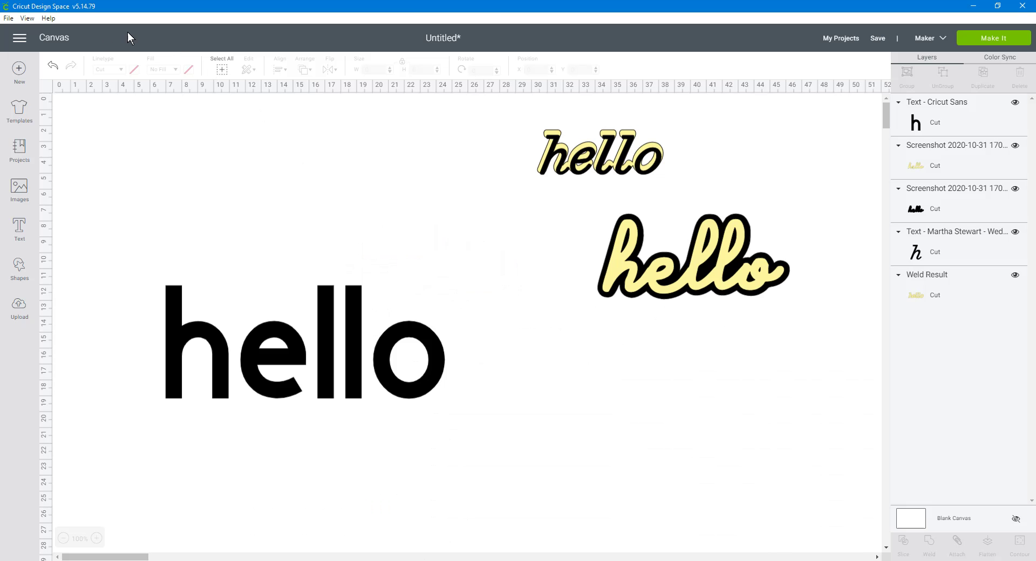
{"action": "left_click", "coordinate": [25, 306]}
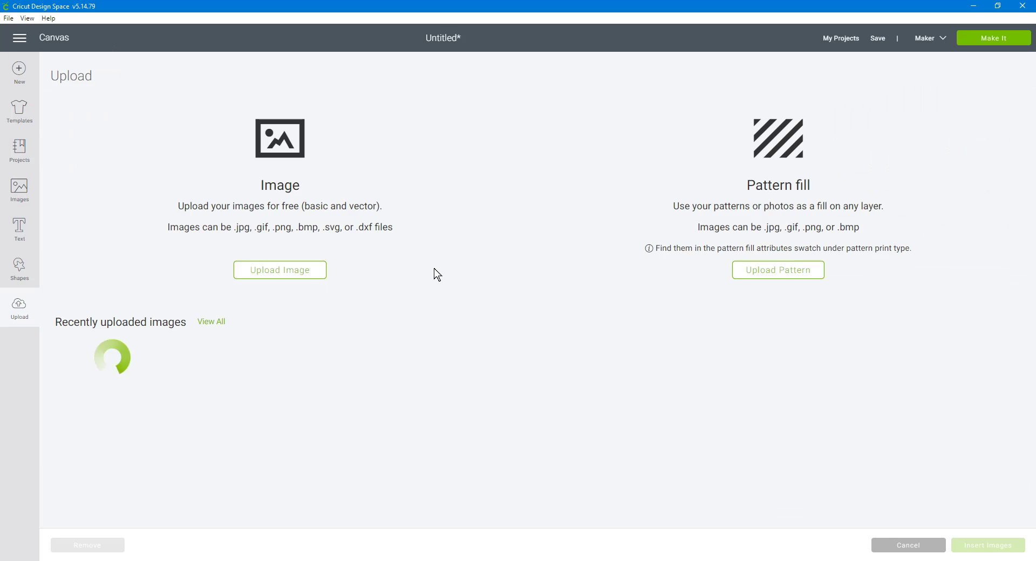
{"action": "left_click", "coordinate": [294, 277]}
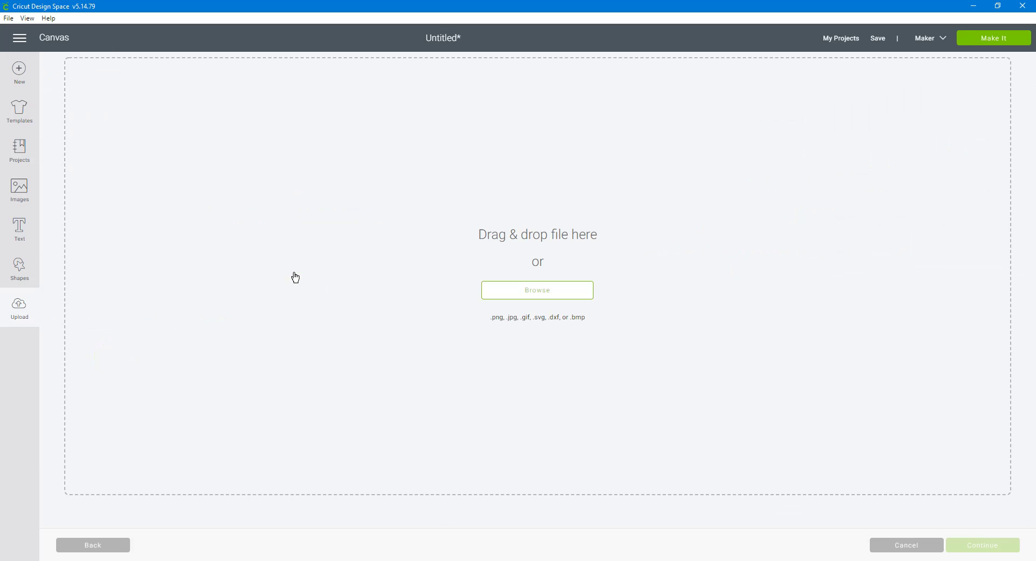
{"action": "left_click", "coordinate": [543, 297]}
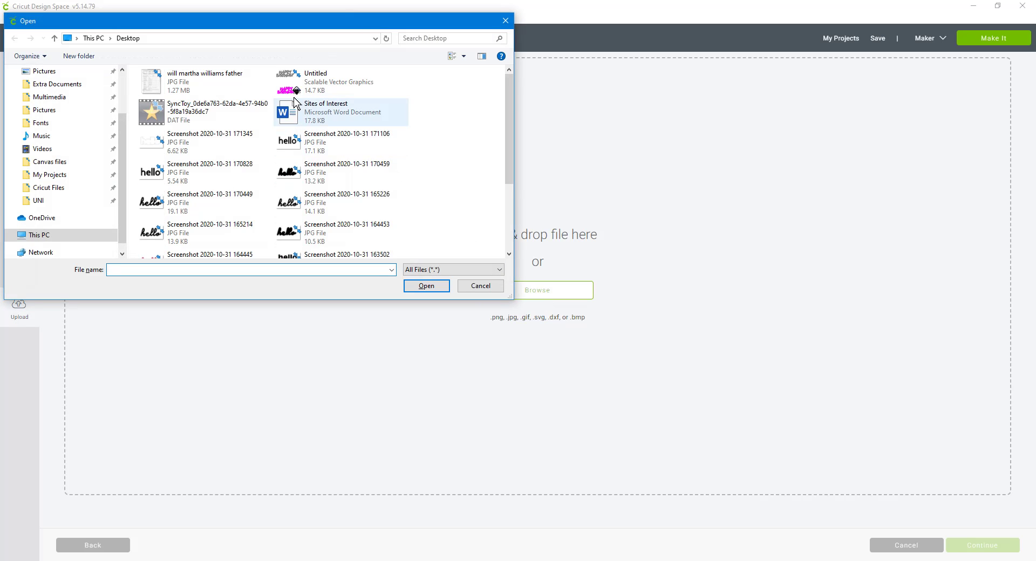
{"action": "left_click", "coordinate": [181, 149]}
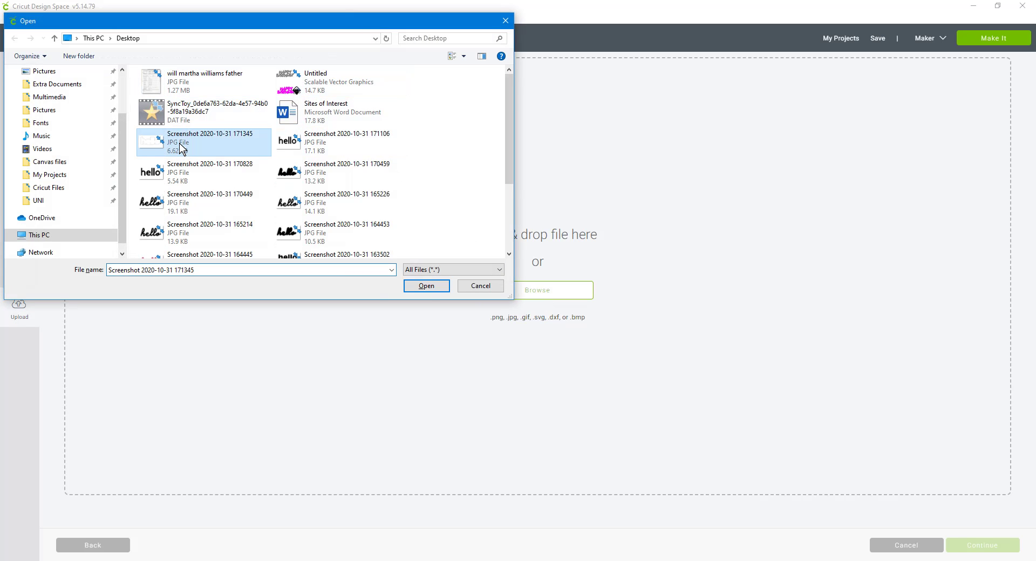
{"action": "left_click", "coordinate": [426, 287]}
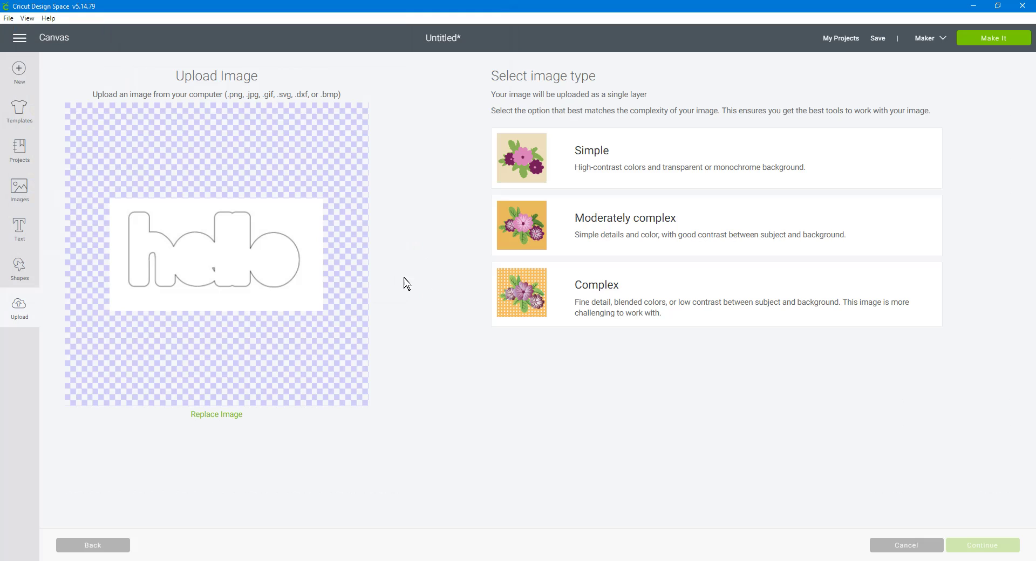
Step: Treat the uploaded image as Simple and remove the white background around the outline
{"action": "left_click", "coordinate": [588, 162]}
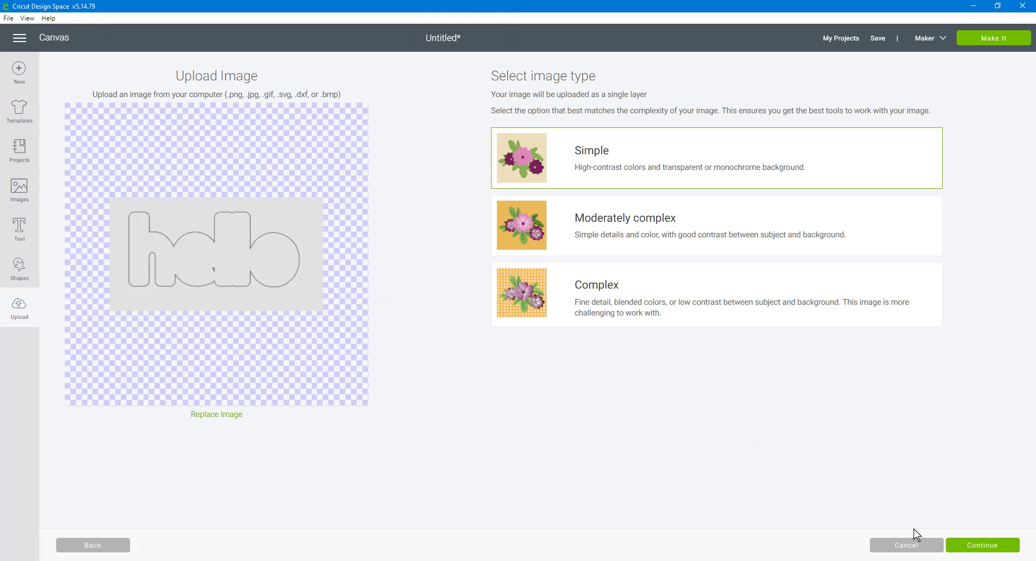
{"action": "left_click", "coordinate": [974, 554]}
{"action": "left_click", "coordinate": [602, 250]}
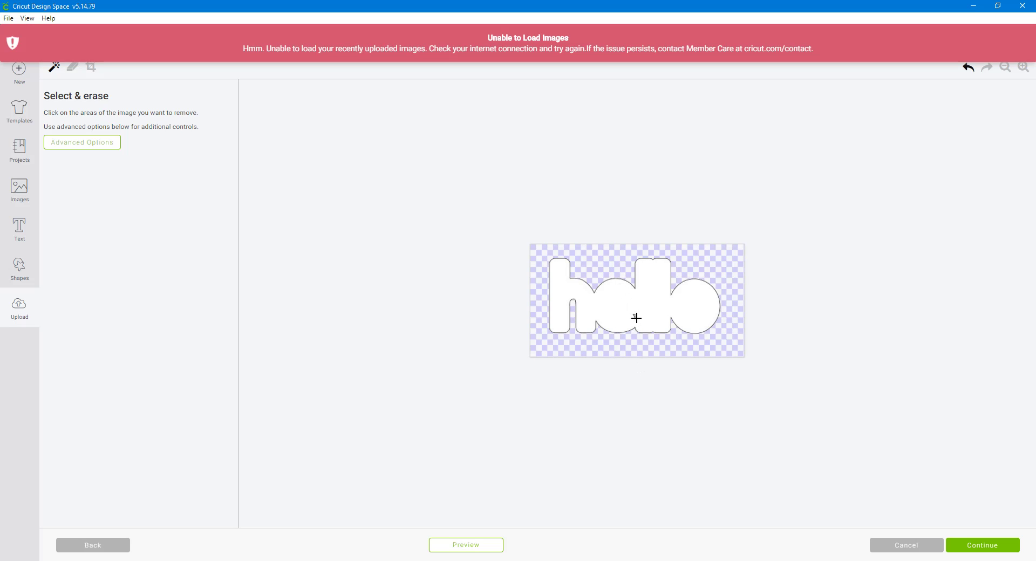
{"action": "left_click", "coordinate": [77, 71]}
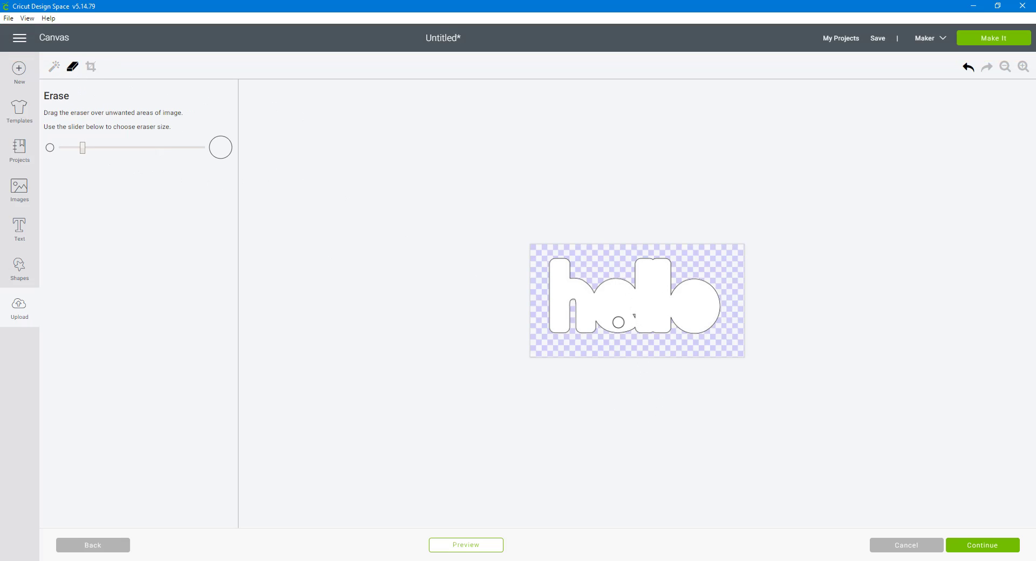
{"action": "left_click", "coordinate": [634, 315]}
{"action": "left_click", "coordinate": [968, 68]}
Step: Save the cleaned image as a Cut image and insert it onto the canvas
{"action": "left_click", "coordinate": [997, 545]}
{"action": "left_click", "coordinate": [641, 227]}
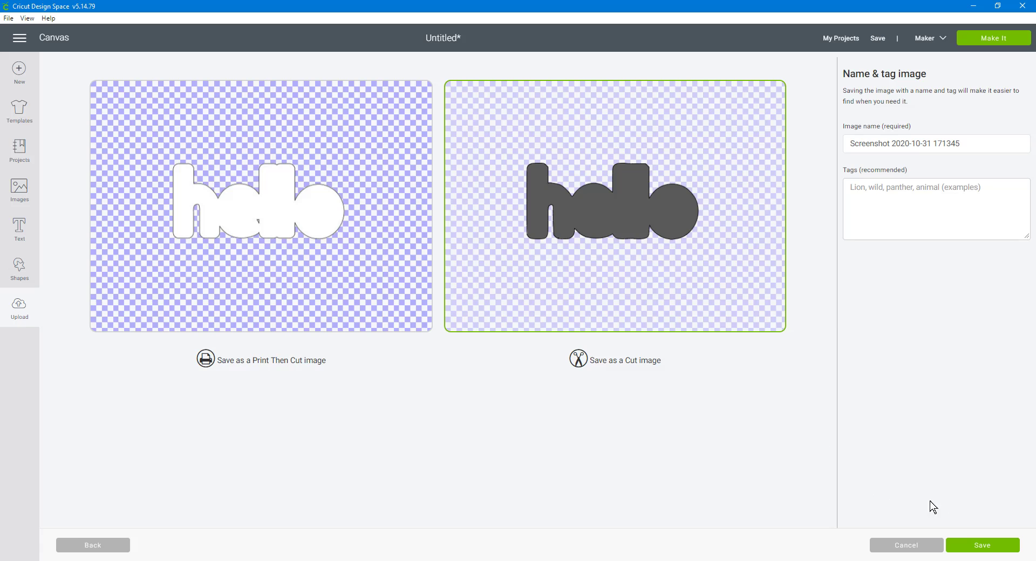
{"action": "left_click", "coordinate": [980, 546]}
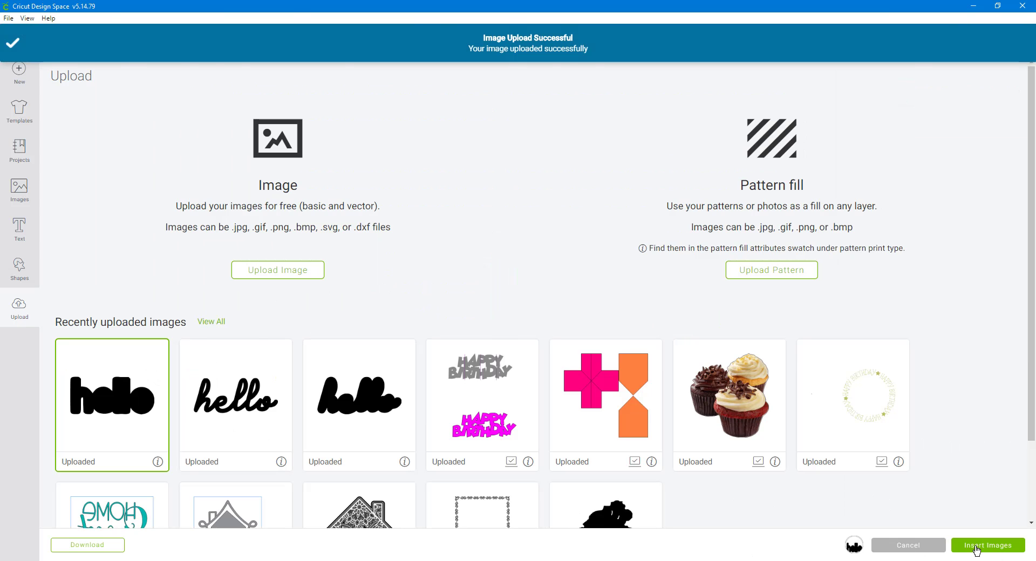
{"action": "left_click", "coordinate": [977, 546]}
Step: Shrink the black sans-serif "hello" text to about 6.3 cm wide and place the inserted offset shape beside it
{"action": "left_click_drag", "start_coordinate": [384, 366], "coordinate": [467, 402]}
{"action": "left_click", "coordinate": [627, 471]}
{"action": "left_click", "coordinate": [460, 372]}
{"action": "left_click_drag", "start_coordinate": [500, 409], "coordinate": [495, 340]}
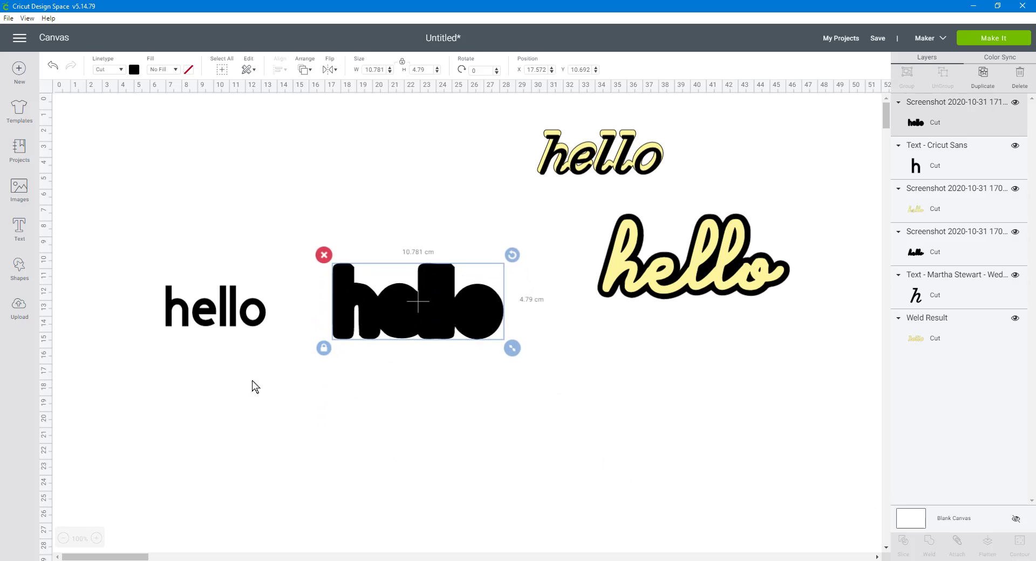
Step: Recolor the Cricut Sans "hello" text light yellow and move it below the black offset shape
{"action": "left_click_drag", "start_coordinate": [155, 266], "coordinate": [272, 346]}
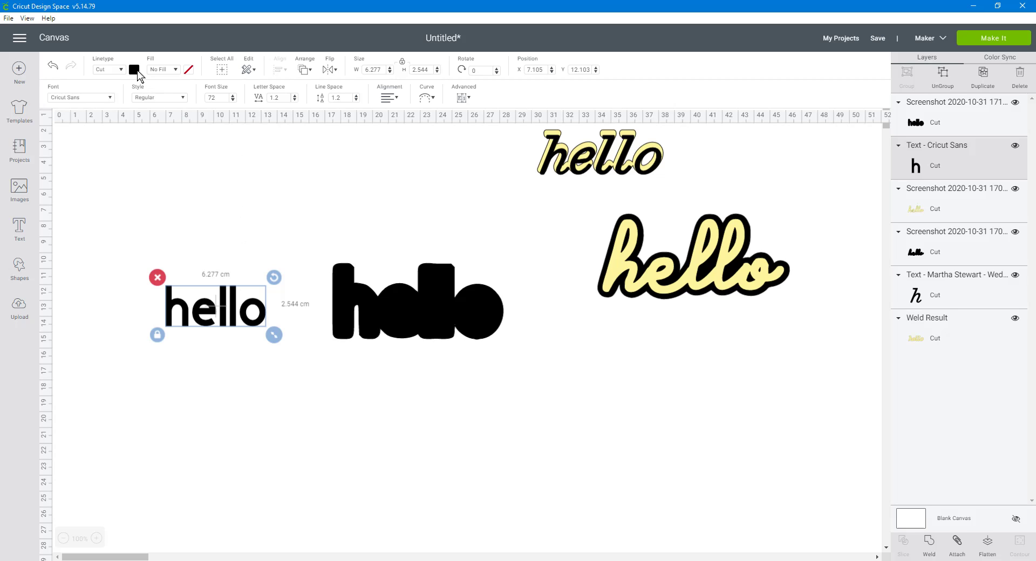
{"action": "left_click", "coordinate": [133, 70]}
{"action": "left_click", "coordinate": [145, 109]}
{"action": "left_click_drag", "start_coordinate": [245, 314], "coordinate": [348, 409]}
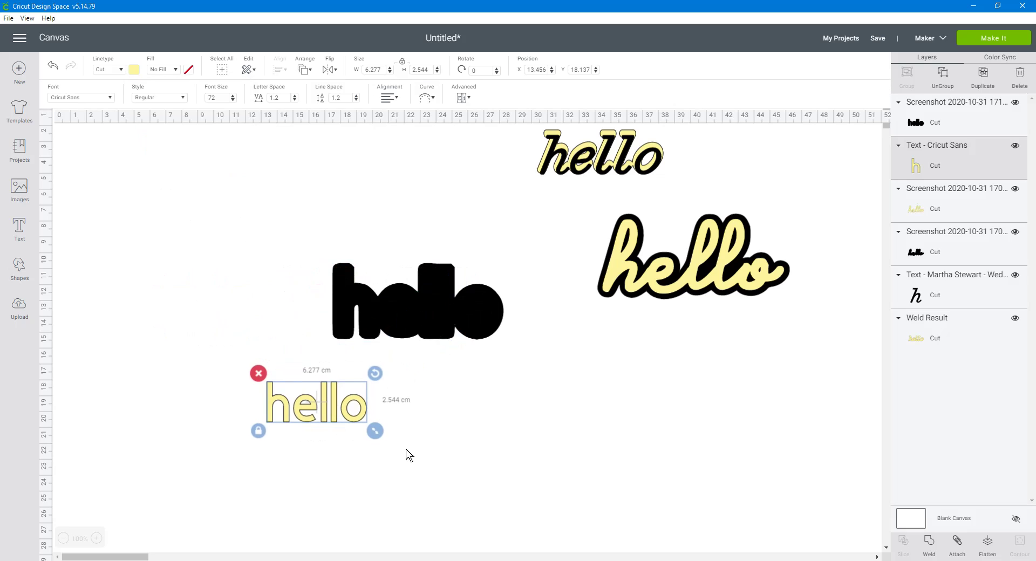
Step: Move the yellow "hello" text onto the black offset shape and bring it to the front
{"action": "left_click_drag", "start_coordinate": [318, 402], "coordinate": [366, 315]}
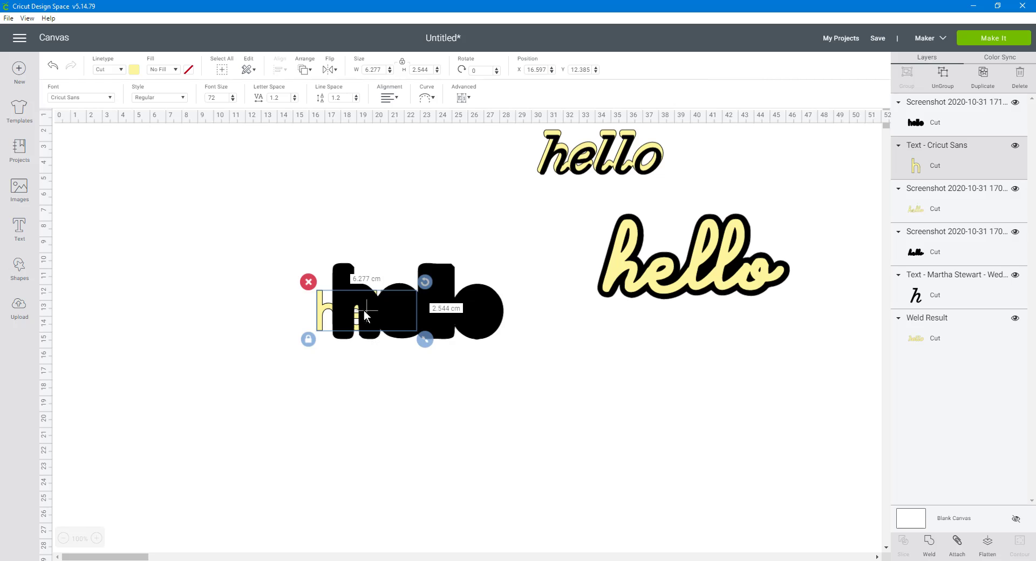
{"action": "left_click", "coordinate": [306, 71]}
{"action": "left_click", "coordinate": [321, 139]}
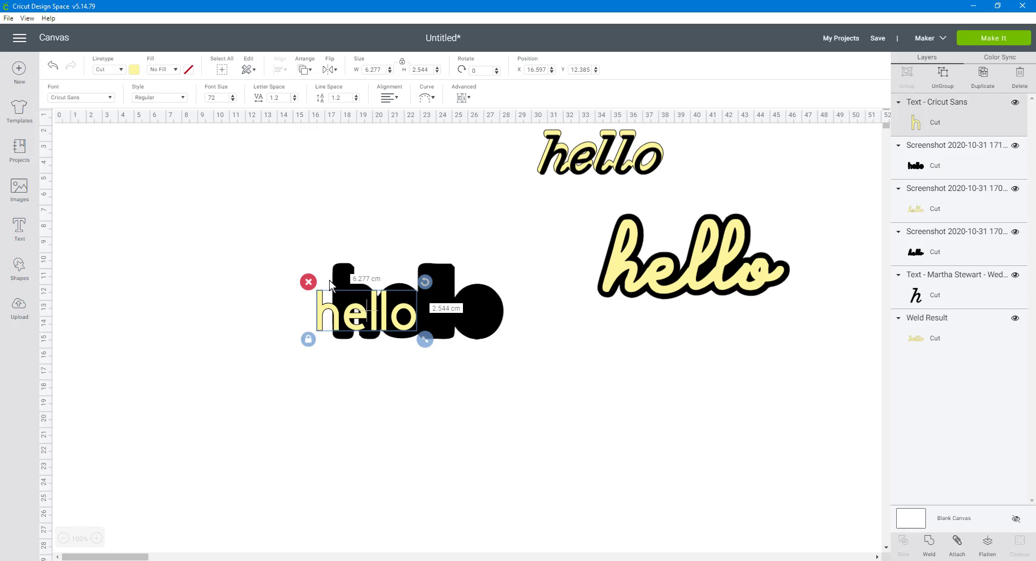
Step: Enlarge the yellow "hello" to 9.77 × 3.959 cm, center it on the black offset shape, and deselect it
{"action": "left_click_drag", "start_coordinate": [381, 328], "coordinate": [519, 350]}
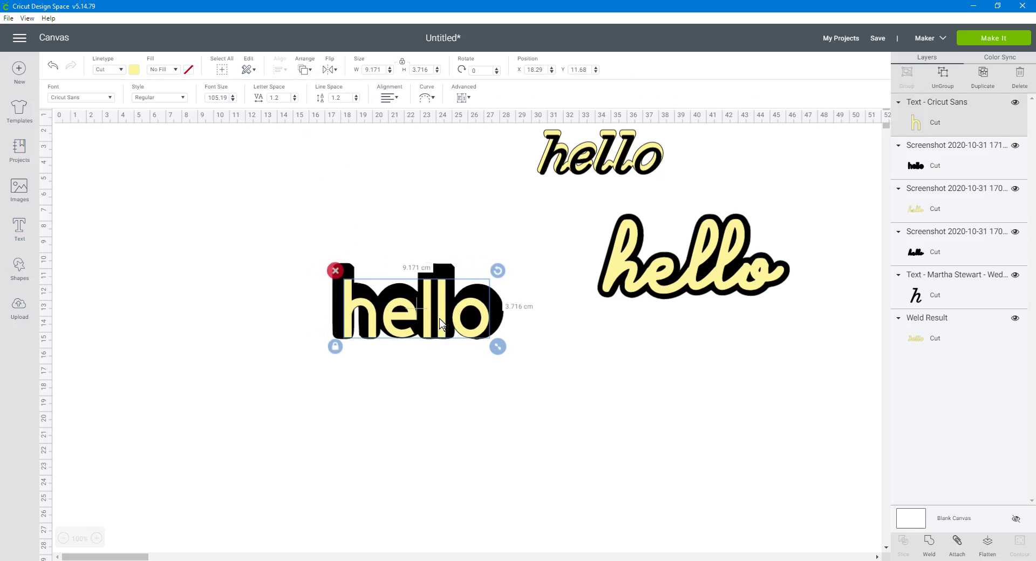
{"action": "left_click_drag", "start_coordinate": [446, 318], "coordinate": [437, 317]}
{"action": "mouse_move", "coordinate": [494, 338]}
{"action": "left_mouse_down"}
{"action": "mouse_move", "coordinate": [508, 339]}
{"action": "mouse_move", "coordinate": [491, 323]}
{"action": "left_mouse_up"}
{"action": "left_click", "coordinate": [612, 393]}
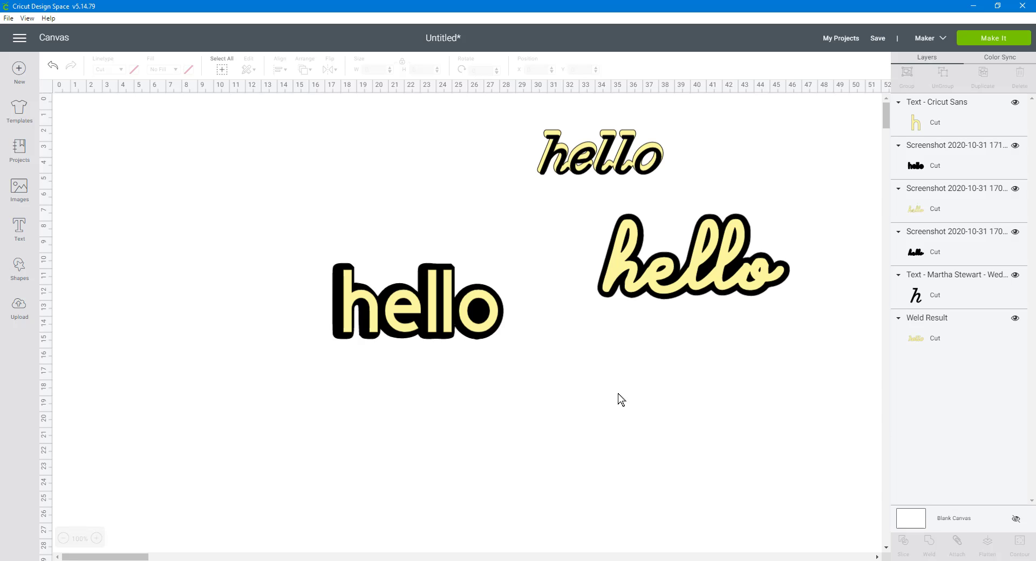
Step: Separate the sans-serif "hello" pair by placing the yellow text directly below its black offset shape
{"action": "left_click_drag", "start_coordinate": [413, 312], "coordinate": [347, 262]}
{"action": "left_click", "coordinate": [378, 426]}
{"action": "left_click_drag", "start_coordinate": [378, 425], "coordinate": [299, 361]}
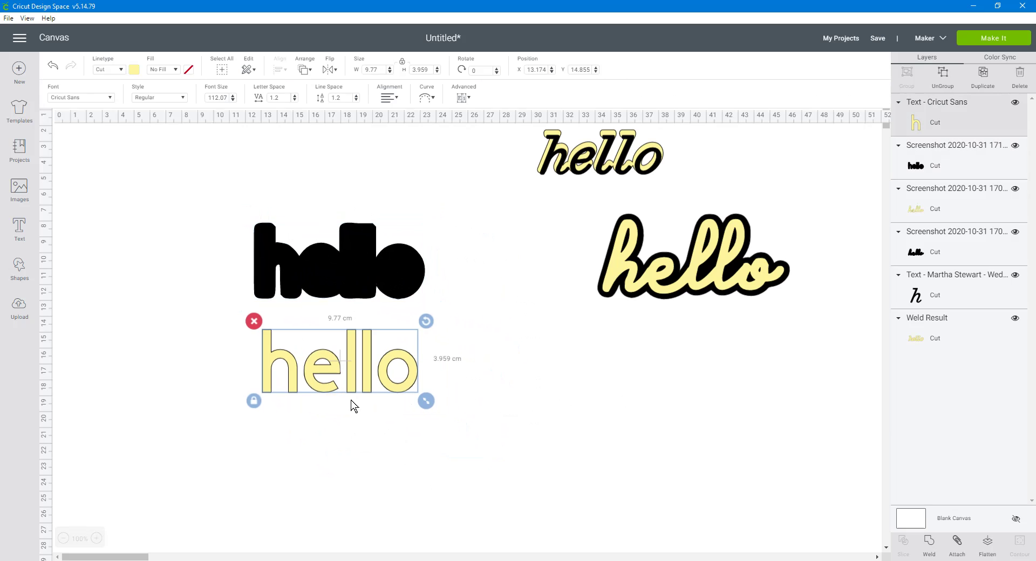
{"action": "left_click", "coordinate": [624, 448]}
Step: Separate the remaining pairs: the large yellow script "hello" below its black offset, and the small black "hello" beside its yellow offset
{"action": "left_click_drag", "start_coordinate": [684, 294], "coordinate": [621, 435]}
{"action": "left_click_drag", "start_coordinate": [733, 245], "coordinate": [635, 271]}
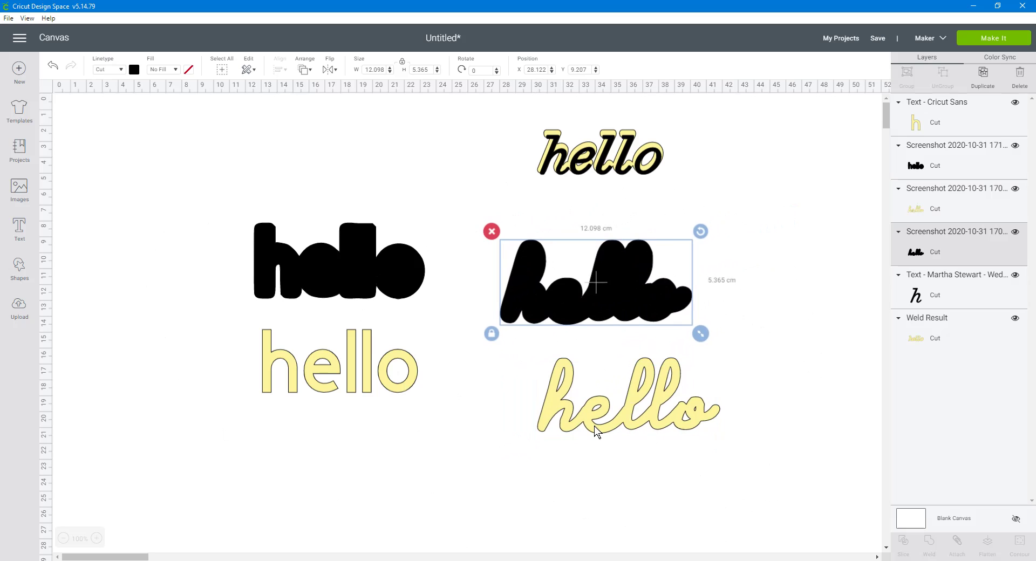
{"action": "left_click_drag", "start_coordinate": [588, 165], "coordinate": [418, 159]}
{"action": "left_click_drag", "start_coordinate": [486, 153], "coordinate": [508, 180]}
{"action": "left_click_drag", "start_coordinate": [577, 165], "coordinate": [602, 184]}
{"action": "left_click", "coordinate": [771, 274]}
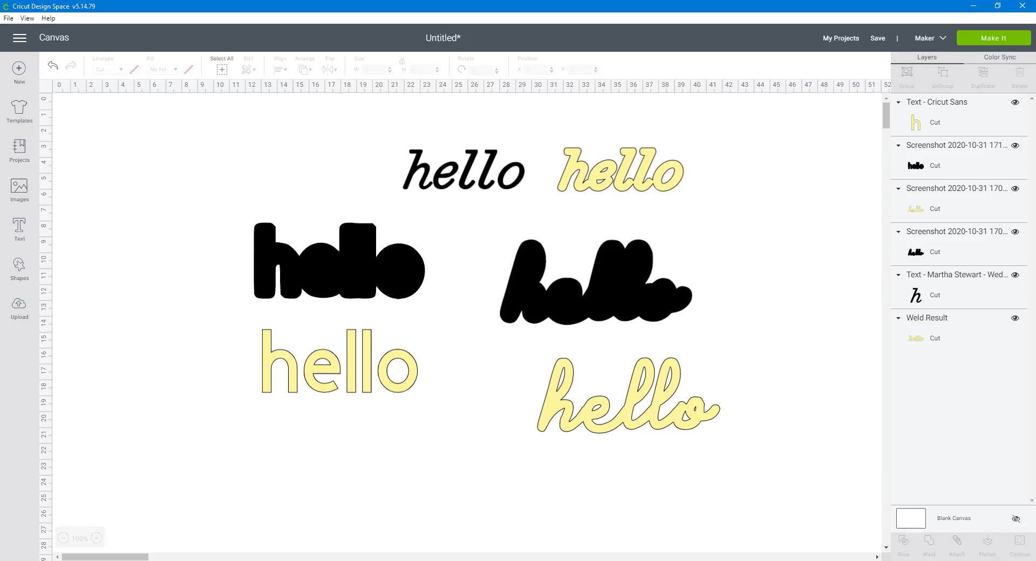
{"action": "left_click", "coordinate": [950, 550]}
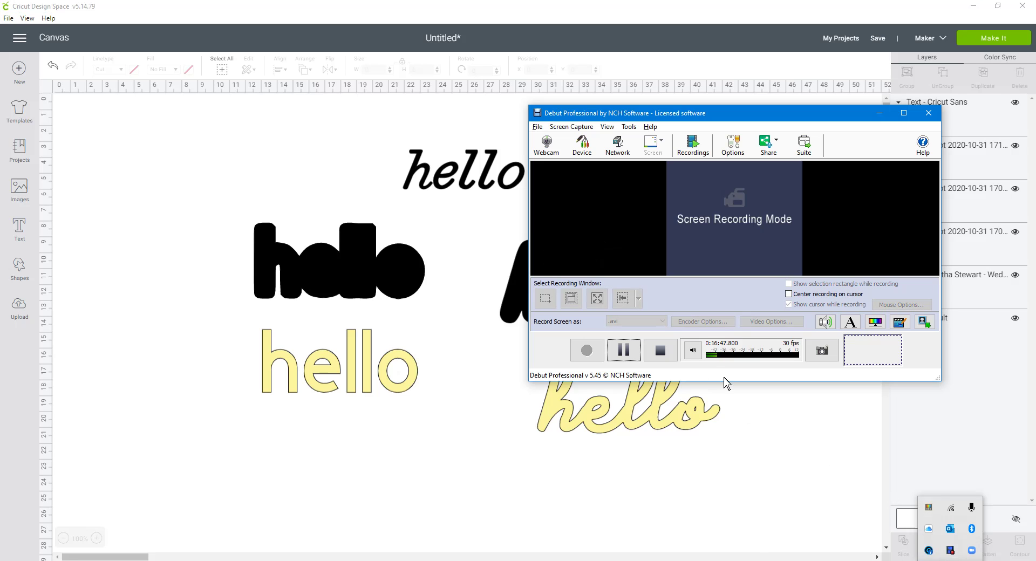